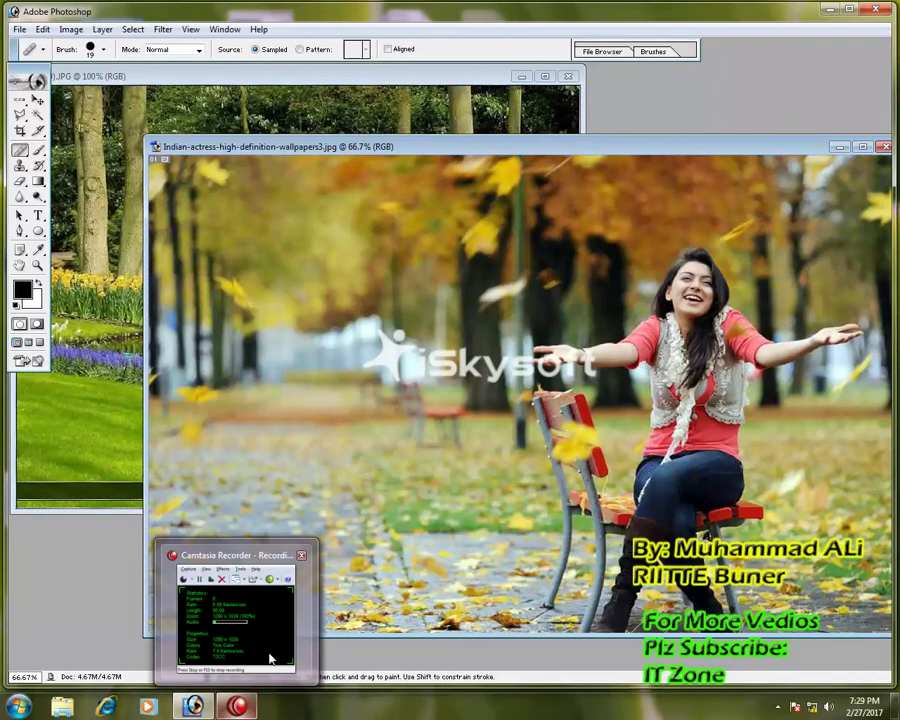
# - Minimize Camtasia Recorder to the system tray, dismissing its tip and the tray popup
pyautogui.click(240, 707)
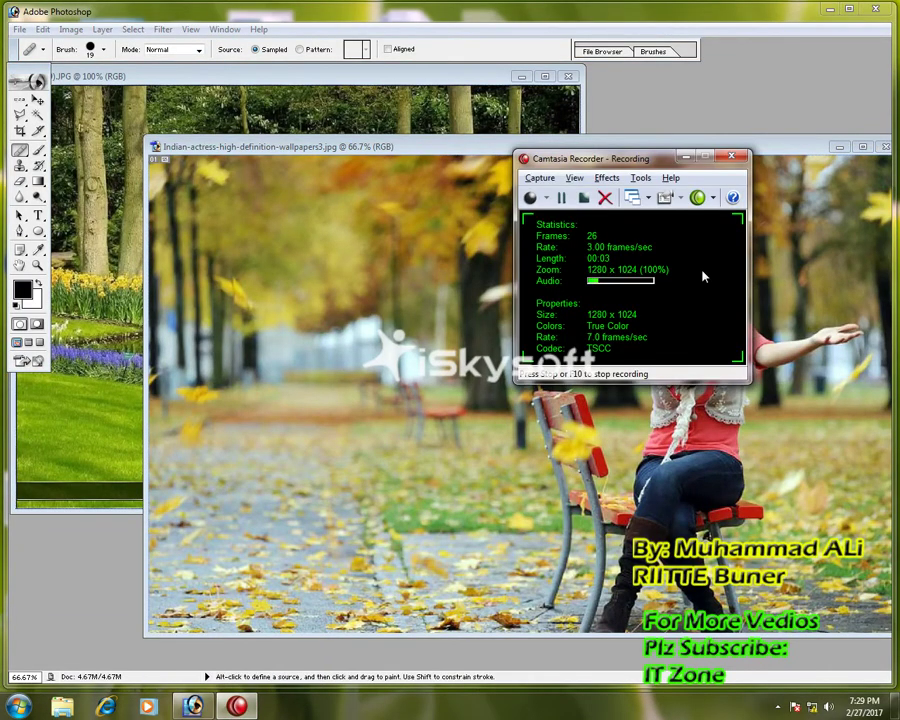
pyautogui.click(688, 158)
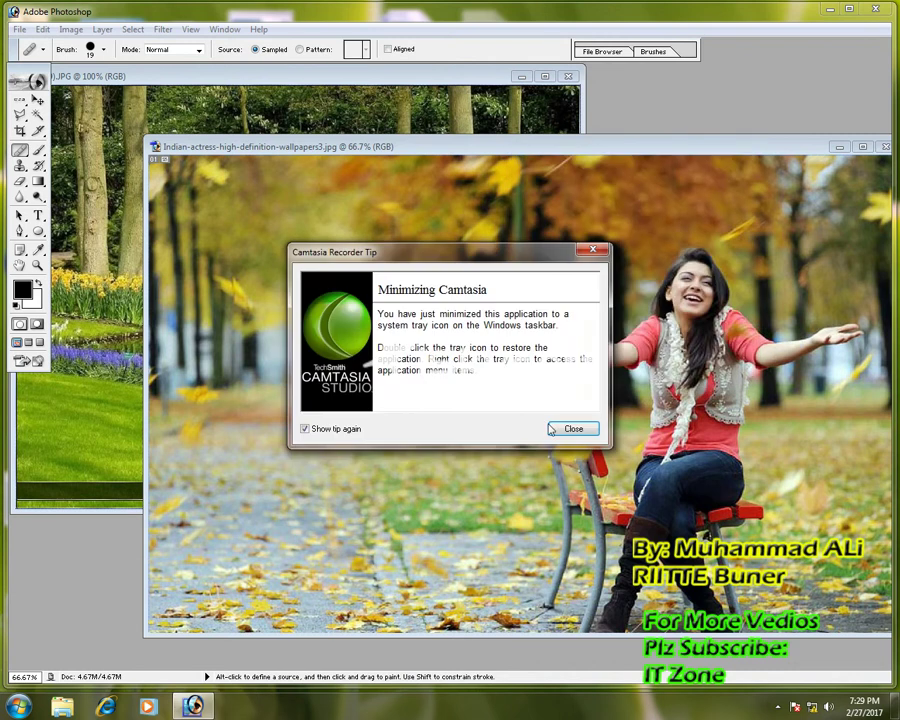
pyautogui.click(550, 429)
pyautogui.click(779, 707)
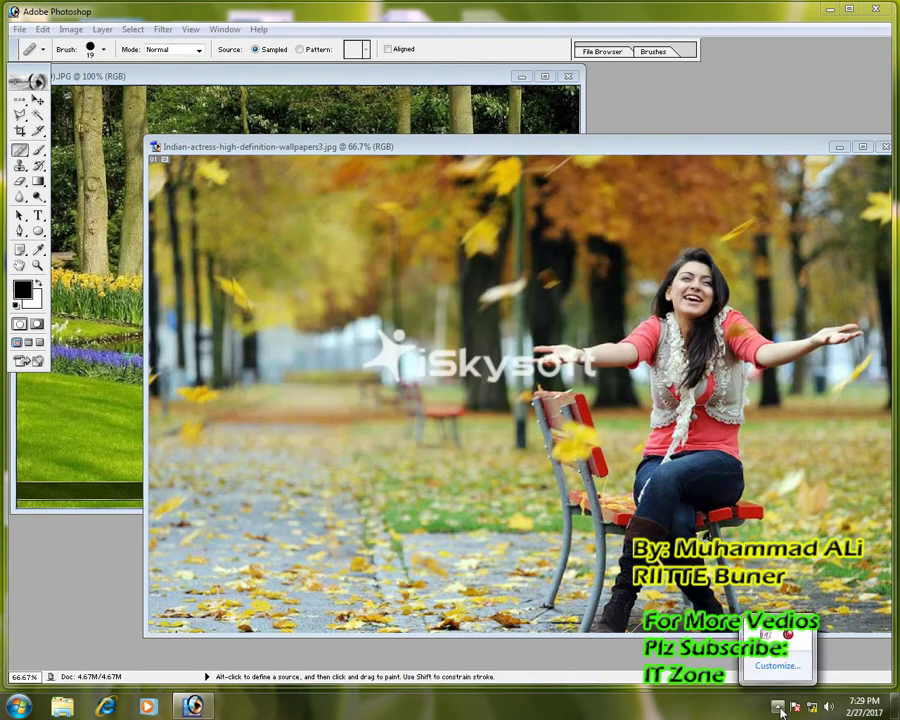
pyautogui.click(779, 707)
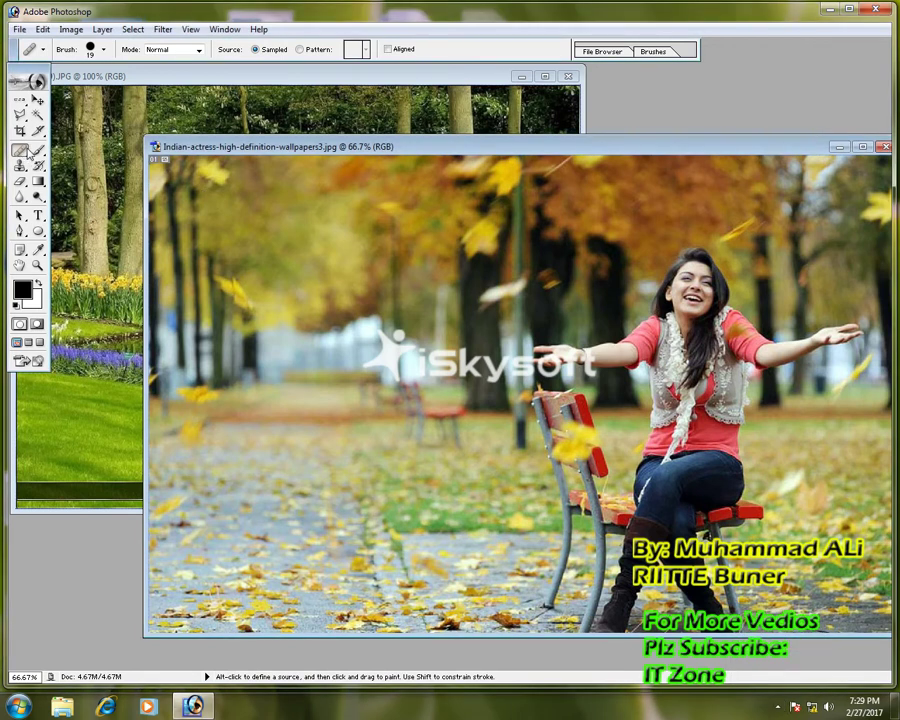
# - Select the Healing Brush Tool from the healing tool group
pyautogui.rightClick(20, 151)
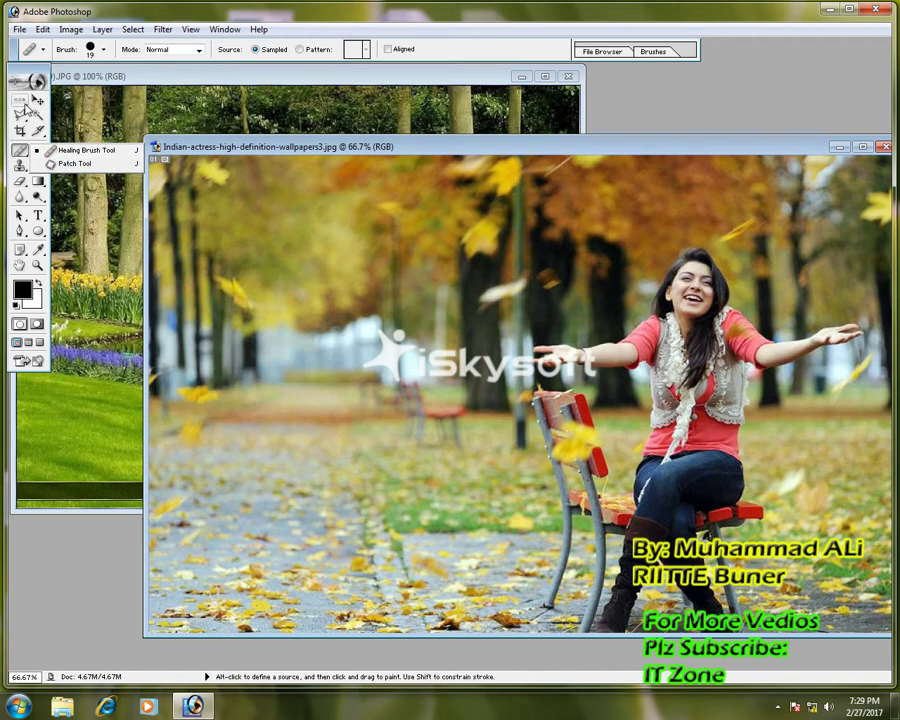
pyautogui.click(19, 152)
pyautogui.click(19, 152)
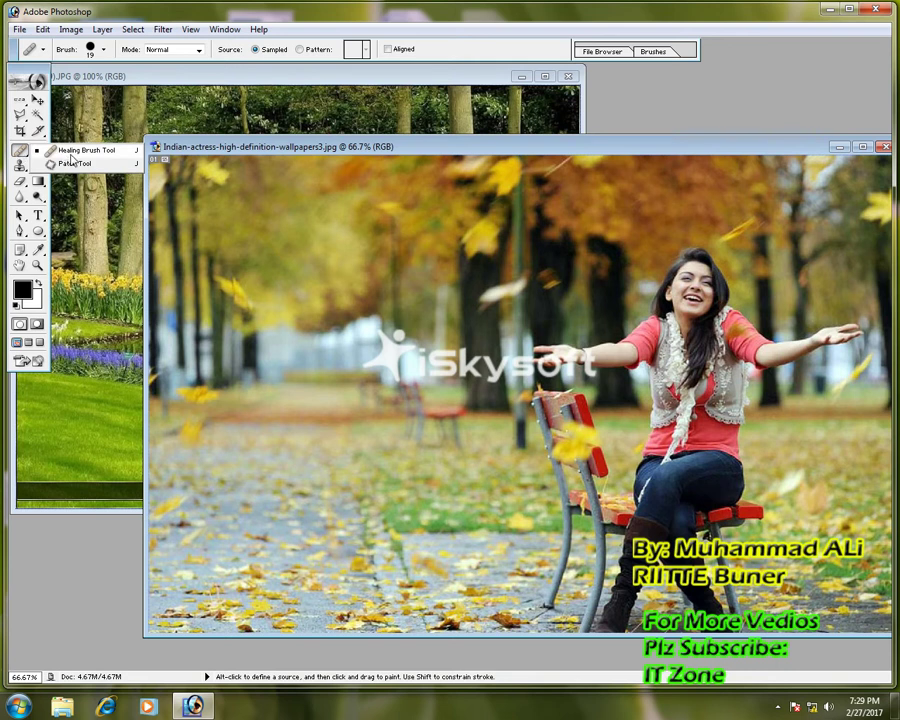
pyautogui.click(68, 152)
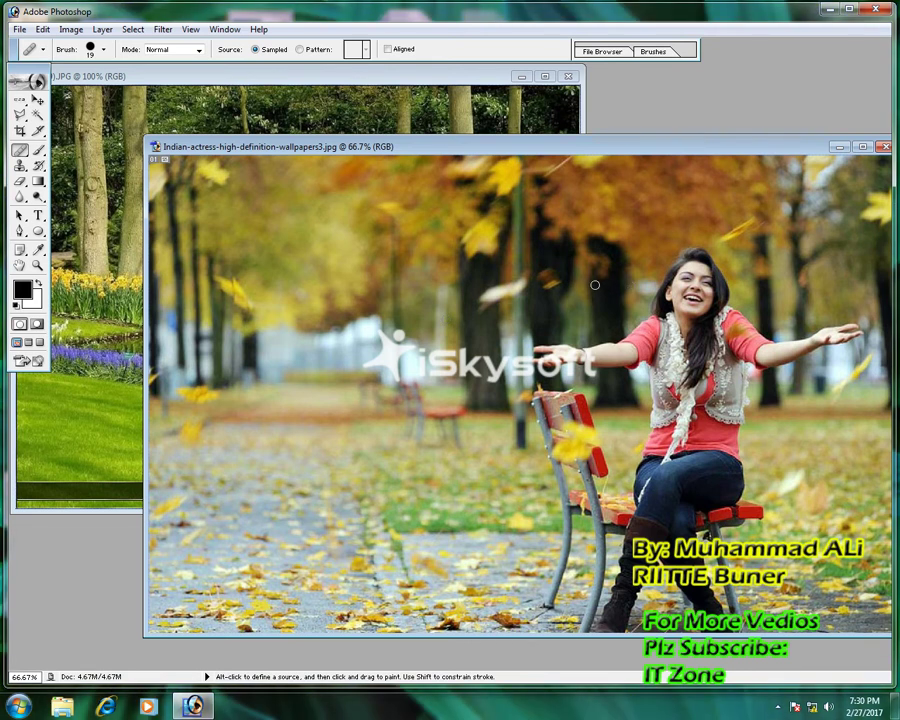
# - Resize the healing brush to 80 and hold Alt to sample a source
pyautogui.press(']')
pyautogui.press(']')
pyautogui.press(']')
pyautogui.press(']')
pyautogui.press(']')
pyautogui.press(']')
pyautogui.press('[')
pyautogui.press('[')
pyautogui.press('[')
pyautogui.press('[')
pyautogui.press('[')
pyautogui.press('[')
pyautogui.press(']')
pyautogui.press(']')
pyautogui.press(']')
pyautogui.press('[')
pyautogui.press('alt')
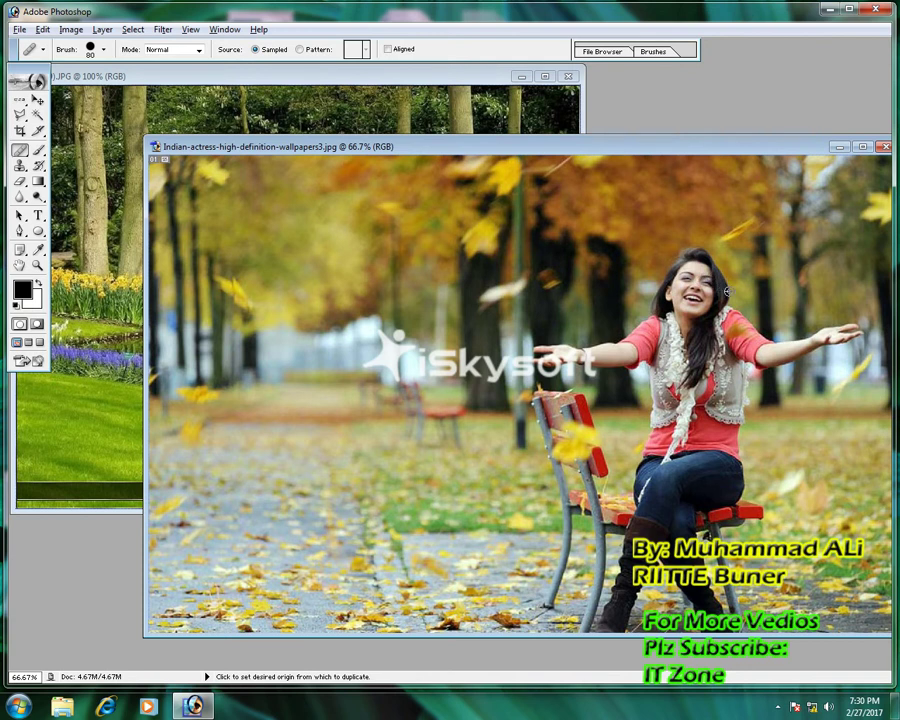
pyautogui.keyDown('alt'); pyautogui.click(700, 290); pyautogui.keyUp('alt')
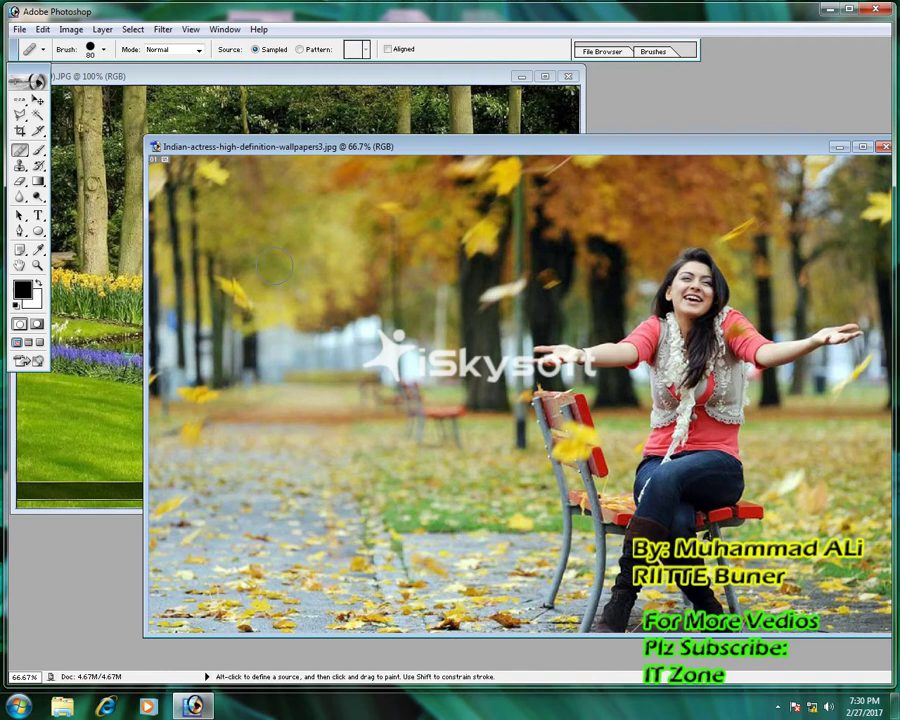
pyautogui.moveTo(265, 275)
pyautogui.mouseDown()
pyautogui.moveTo(240, 250)
pyautogui.moveTo(230, 298)
pyautogui.mouseUp()
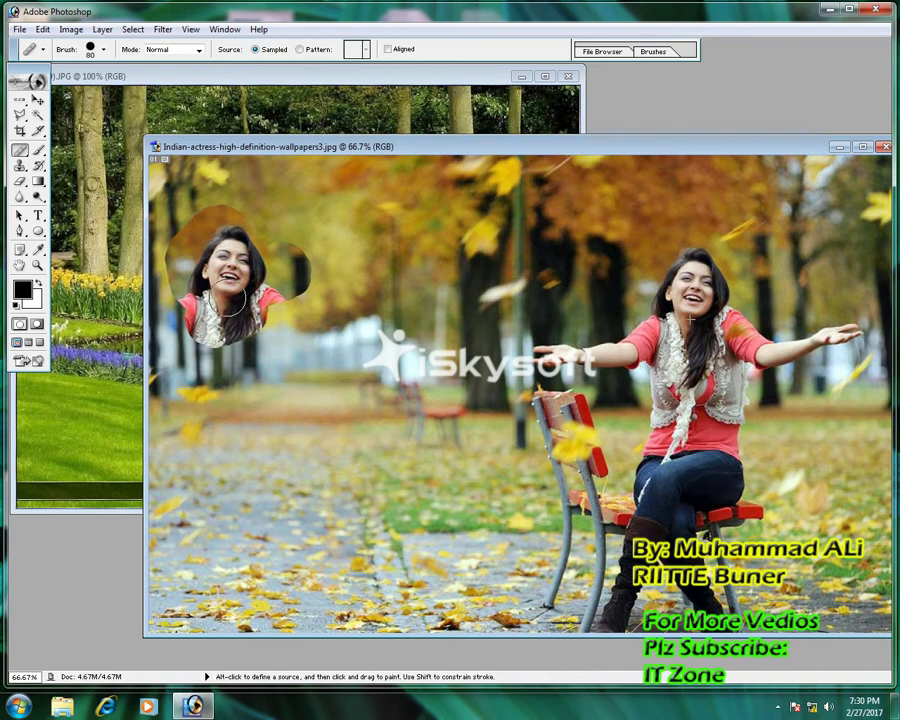
pyautogui.moveTo(229, 298); pyautogui.dragTo(280, 320)
pyautogui.moveTo(254, 195)
pyautogui.mouseDown()
pyautogui.moveTo(292, 345)
pyautogui.moveTo(245, 385)
pyautogui.mouseUp()
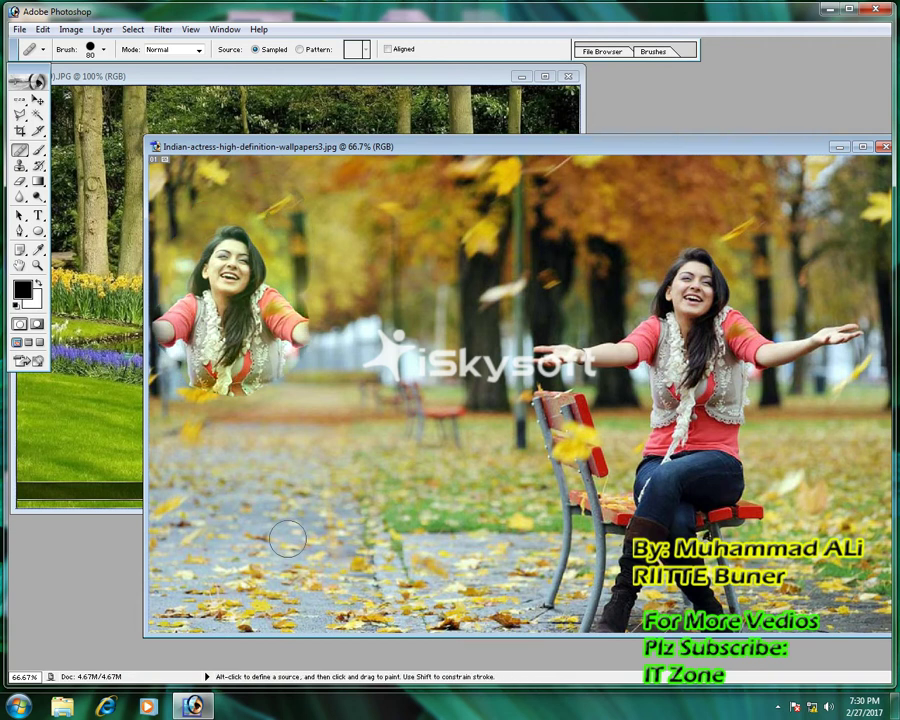
pyautogui.press('ctrl')
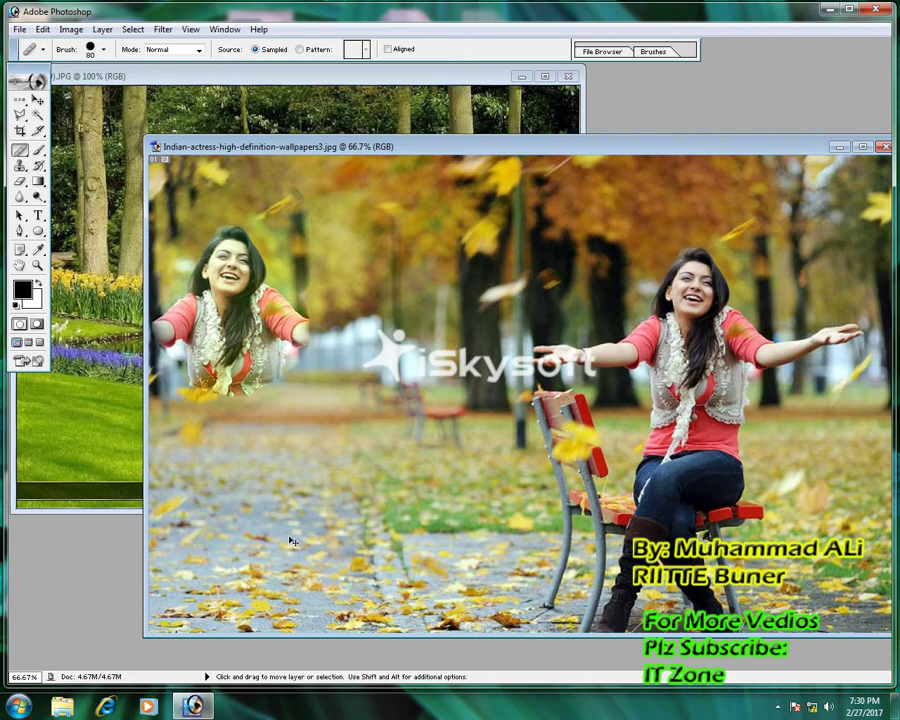
pyautogui.hotkey('ctrl', 'z')
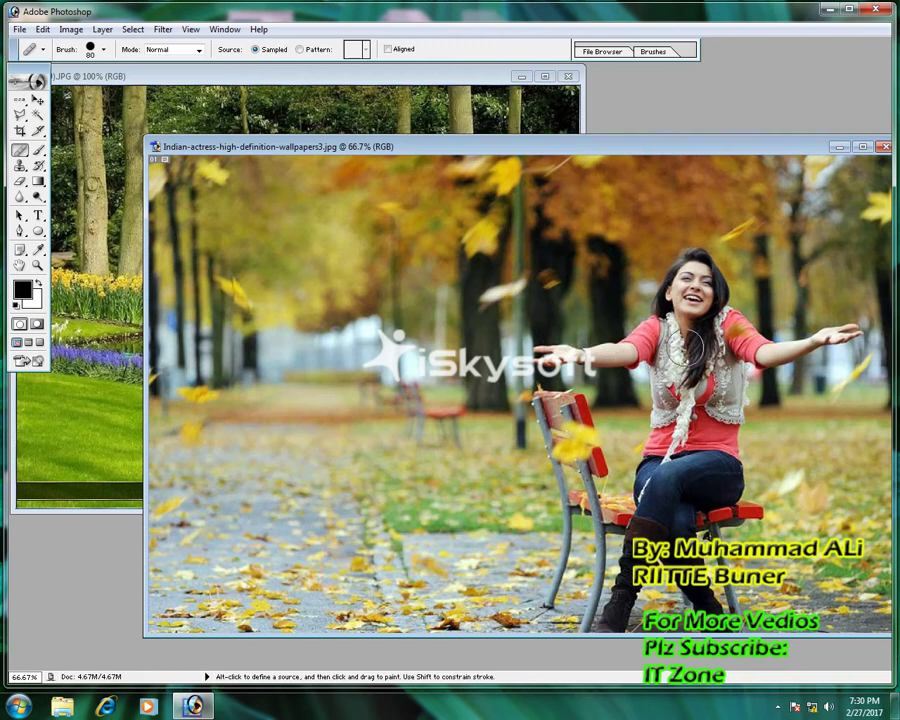
pyautogui.press('alt')
# - Clone the woman's hand into the upper left, undo the stray stroke, and move the window right
pyautogui.keyDown('alt'); pyautogui.click(828, 348); pyautogui.keyUp('alt')
pyautogui.moveTo(370, 325)
pyautogui.mouseDown()
pyautogui.moveTo(320, 318)
pyautogui.moveTo(195, 270)
pyautogui.moveTo(280, 290)
pyautogui.mouseUp()
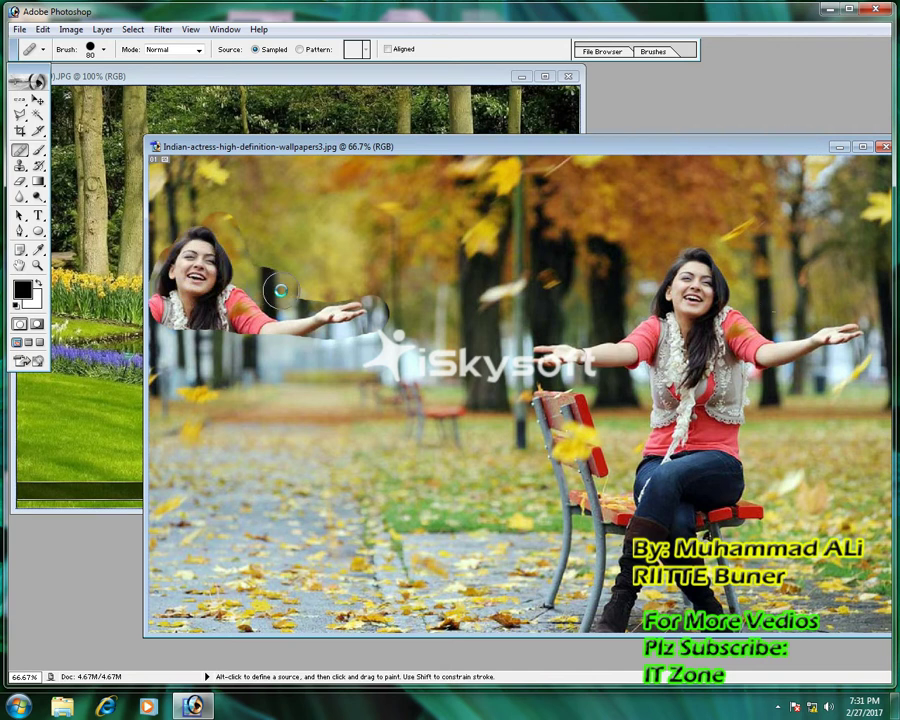
pyautogui.hotkey('ctrl', 'z')
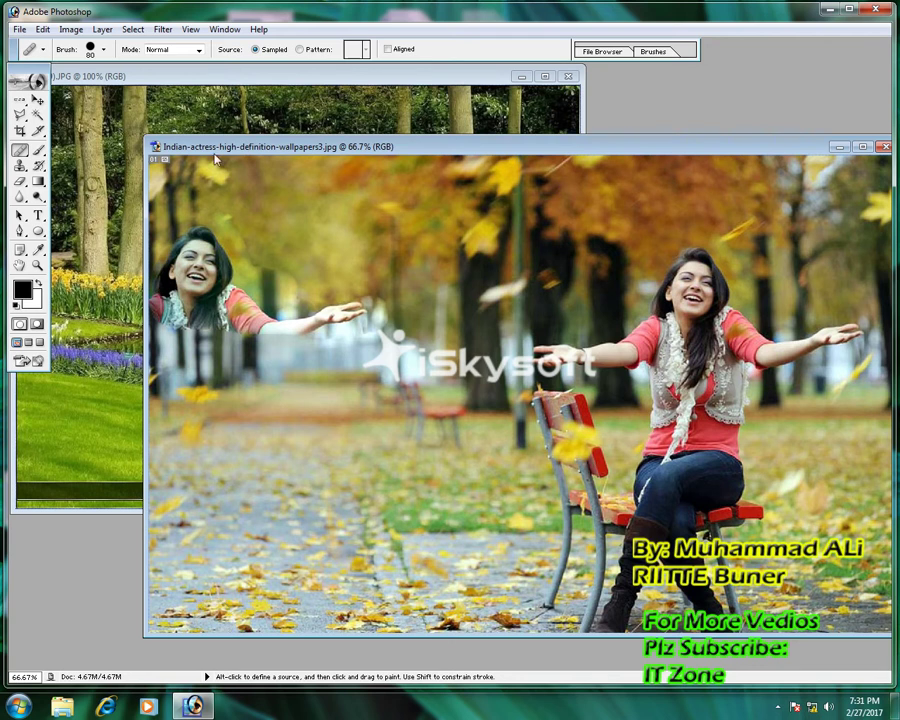
pyautogui.moveTo(216, 152); pyautogui.dragTo(296, 151)
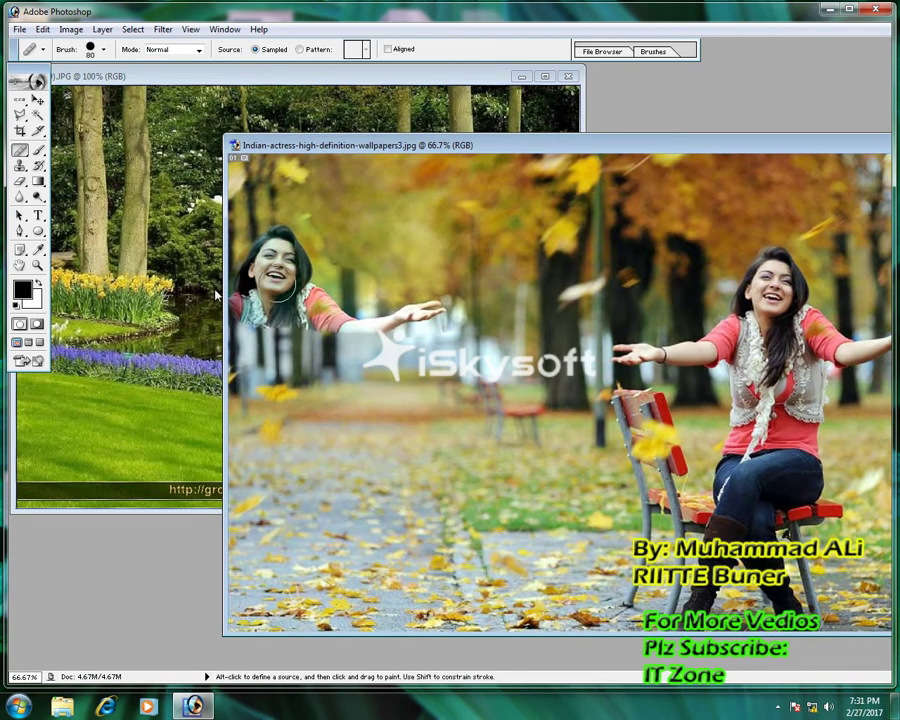
# - Trial-clone the woman's head, face and shoulder onto the garden photo's left side
pyautogui.click(100, 70)
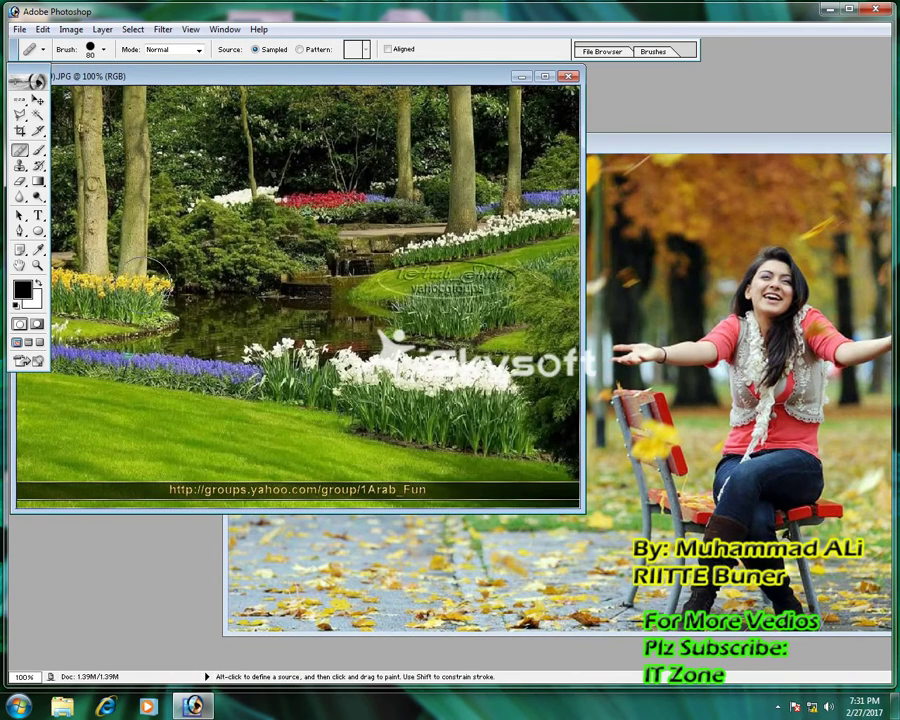
pyautogui.moveTo(160, 285); pyautogui.dragTo(95, 335)
pyautogui.moveTo(50, 250)
pyautogui.mouseDown()
pyautogui.moveTo(45, 200)
pyautogui.moveTo(65, 160)
pyautogui.mouseUp()
pyautogui.moveTo(65, 225)
pyautogui.mouseDown()
pyautogui.moveTo(60, 200)
pyautogui.moveTo(80, 150)
pyautogui.mouseUp()
pyautogui.moveTo(110, 290); pyautogui.dragTo(80, 250)
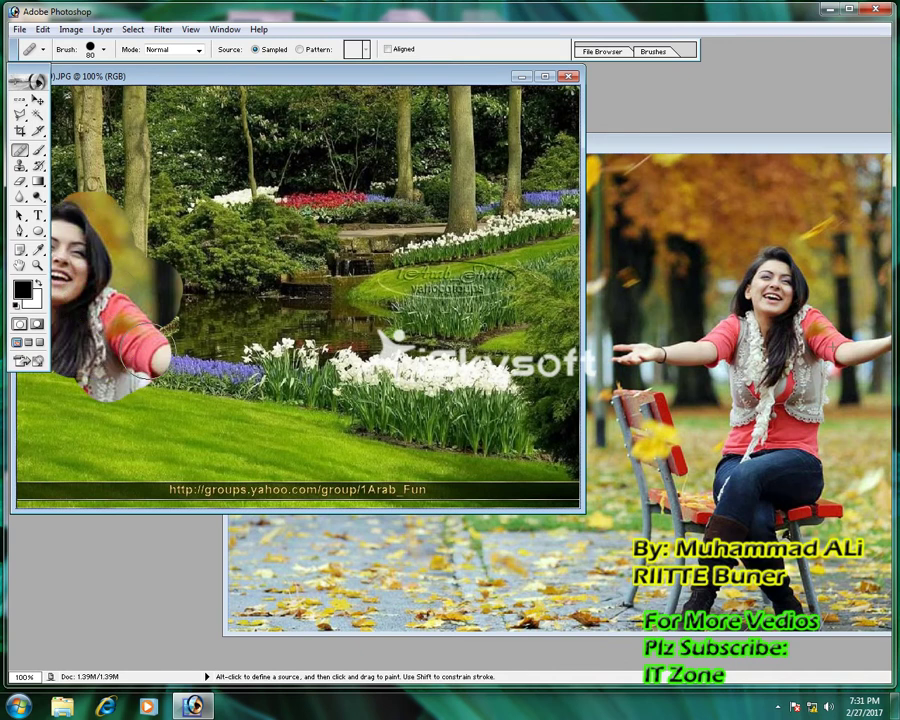
pyautogui.moveTo(189, 78); pyautogui.dragTo(237, 103)
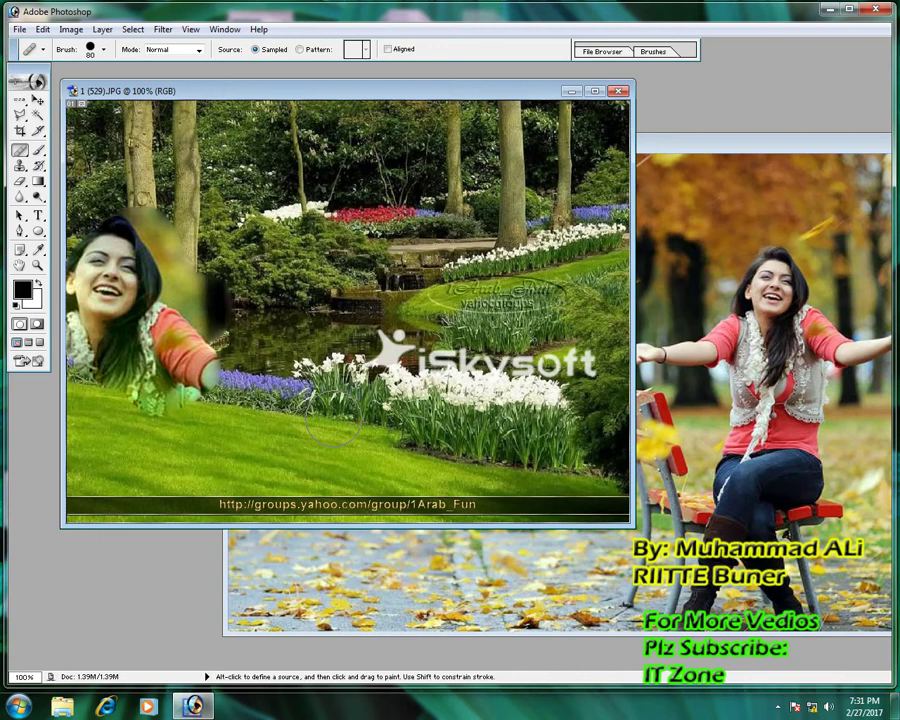
# - Undo the garden clone and bring the garden photo back to the front
pyautogui.hotkey('ctrl', 'z')
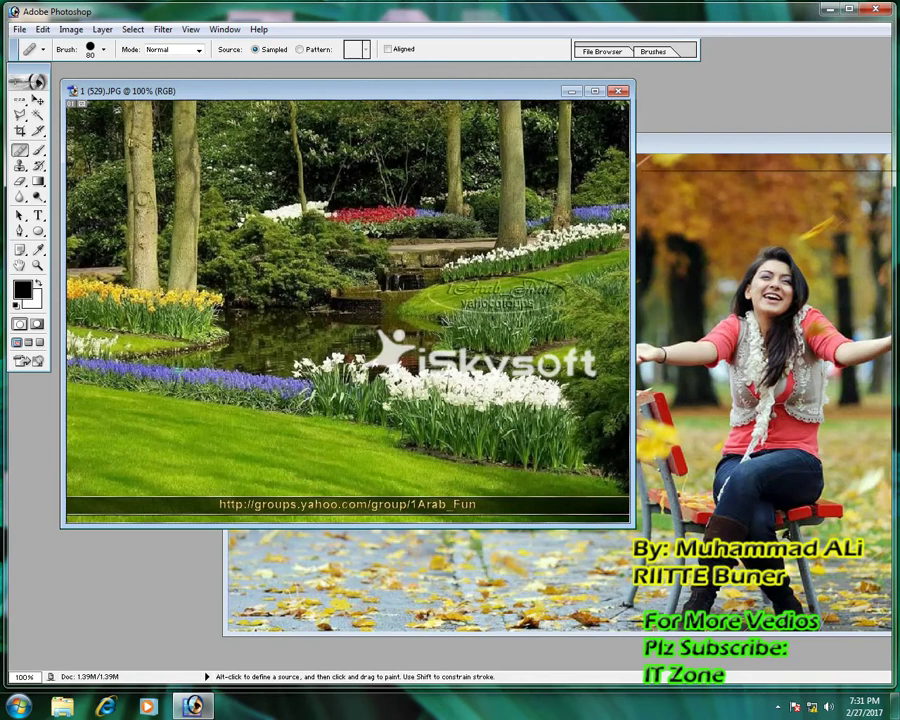
pyautogui.click(675, 148)
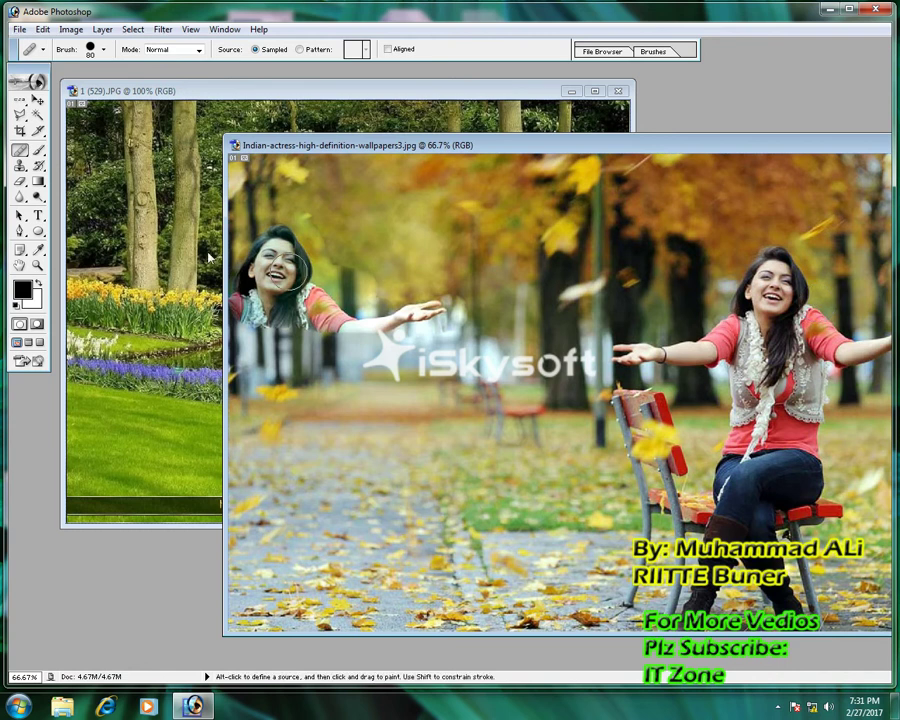
pyautogui.click(150, 91)
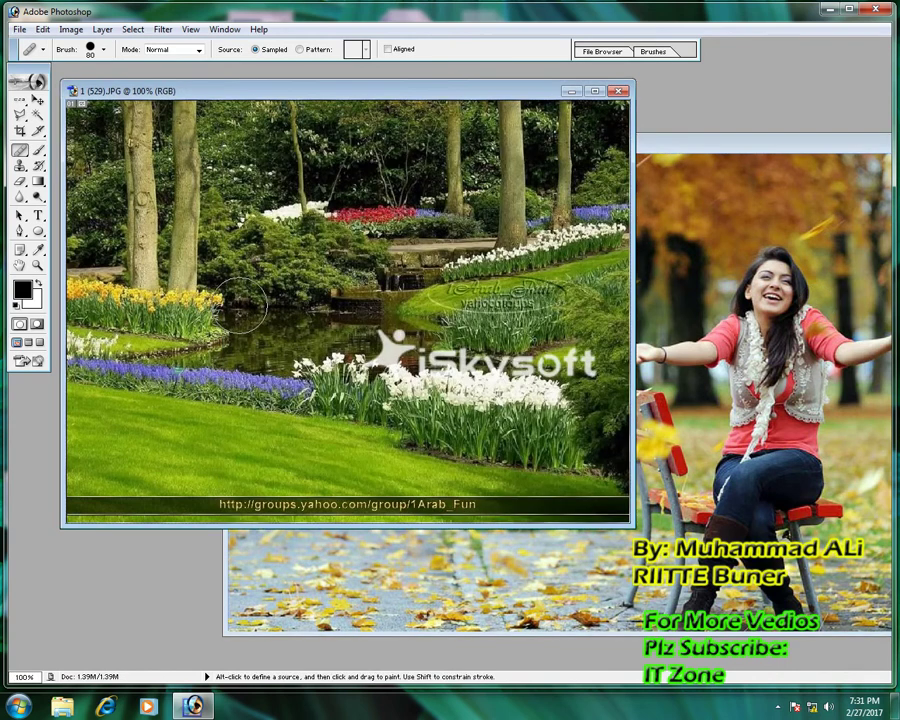
# - Clone the woman's face and pink shoulder across the garden's purple flowers and grass
pyautogui.moveTo(270, 372)
pyautogui.mouseDown()
pyautogui.moveTo(240, 360)
pyautogui.moveTo(258, 350)
pyautogui.moveTo(353, 458)
pyautogui.moveTo(462, 418)
pyautogui.mouseUp()
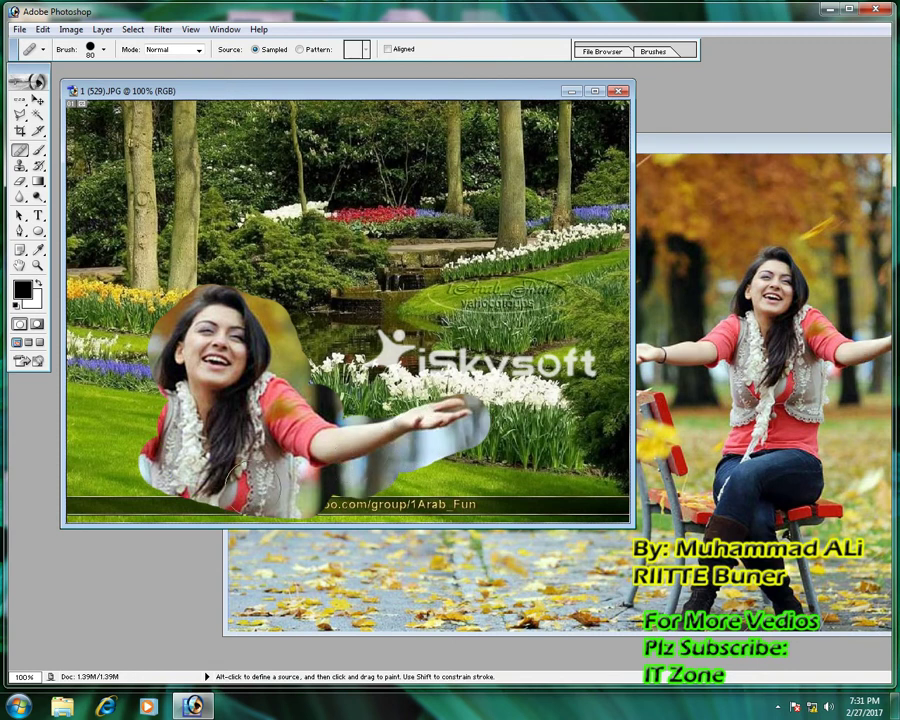
pyautogui.moveTo(240, 478)
pyautogui.mouseDown()
pyautogui.moveTo(148, 436)
pyautogui.moveTo(92, 432)
pyautogui.mouseUp()
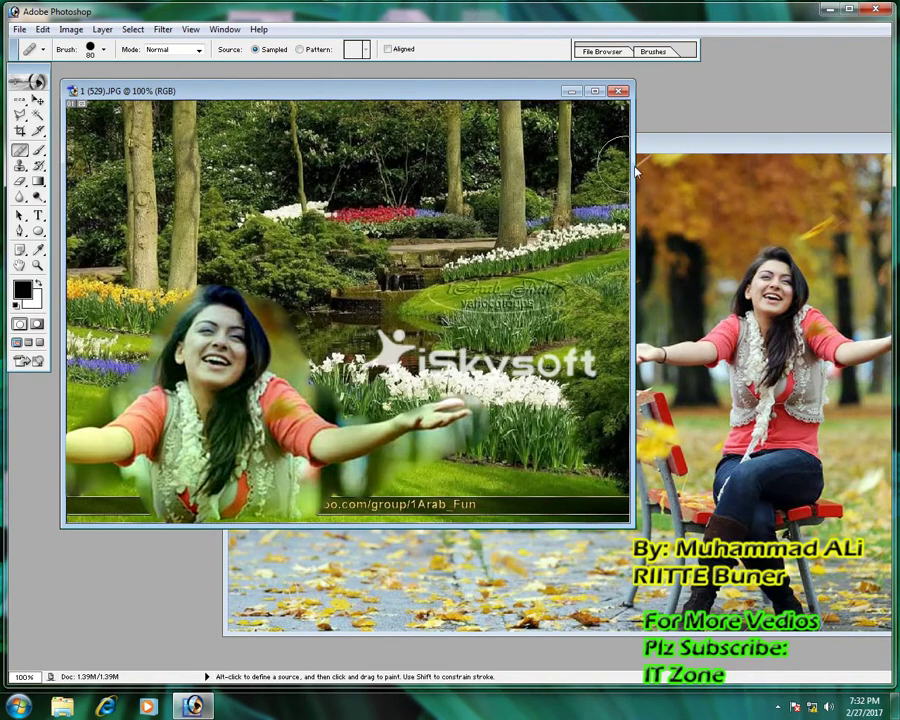
pyautogui.click(21, 151)
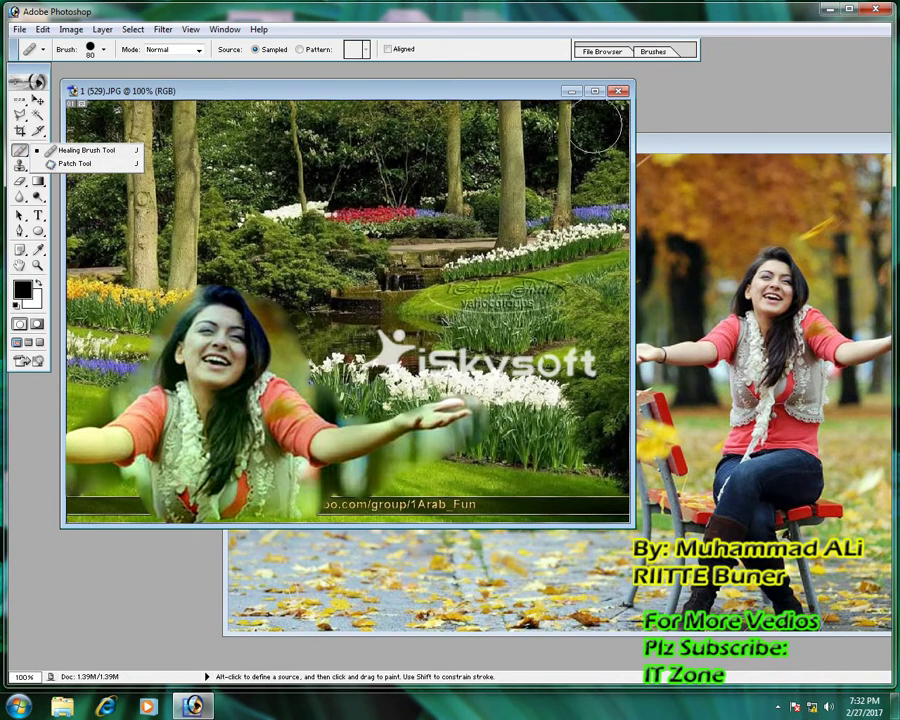
pyautogui.click(697, 150)
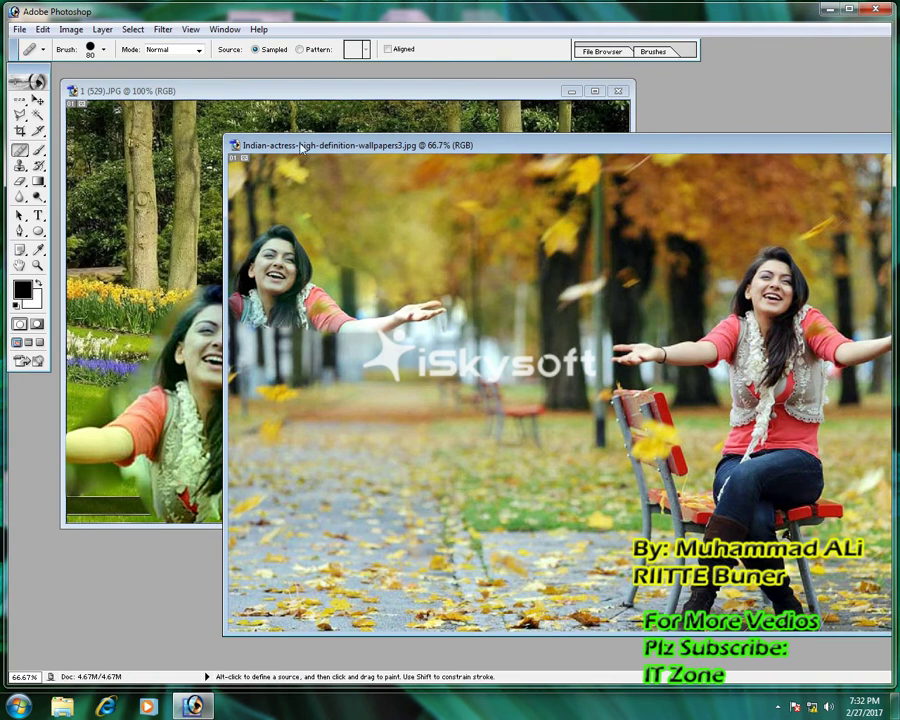
# - Switch to the Patch tool, patch an area of the autumn trees, and deselect it
pyautogui.moveTo(300, 145)
pyautogui.mouseDown()
pyautogui.moveTo(346, 176)
pyautogui.moveTo(179, 358)
pyautogui.mouseUp()
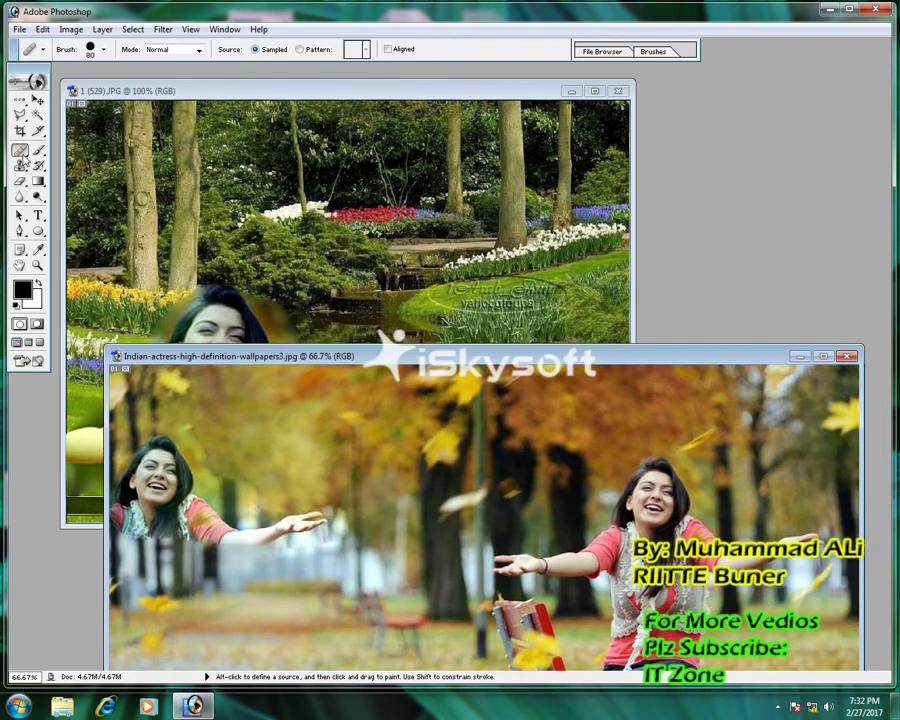
pyautogui.click(20, 150)
pyautogui.click(72, 163)
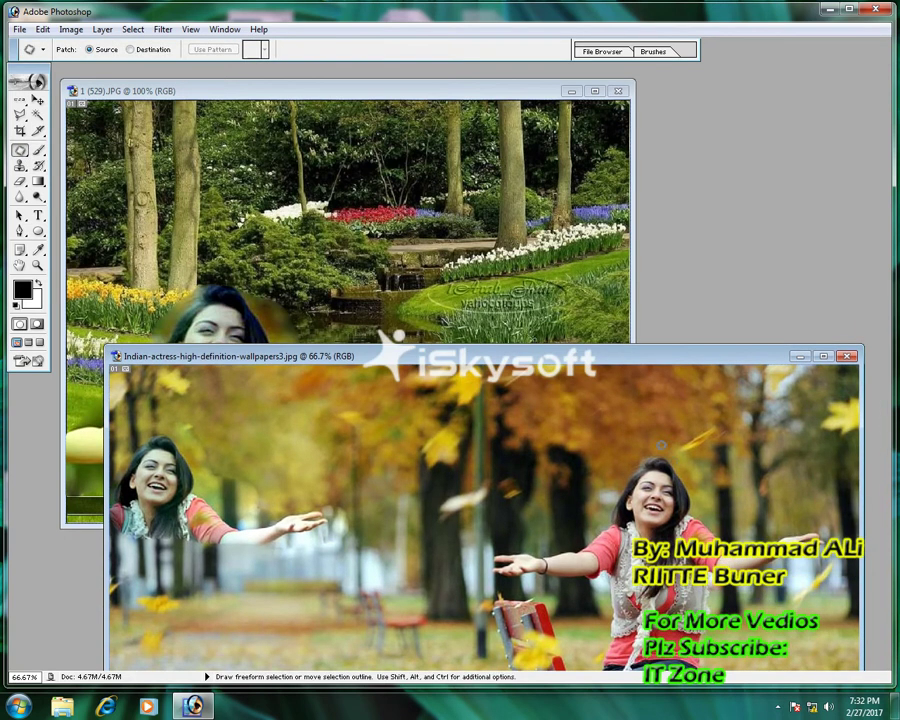
pyautogui.moveTo(600, 386)
pyautogui.mouseDown()
pyautogui.moveTo(588, 380)
pyautogui.moveTo(587, 476)
pyautogui.moveTo(631, 506)
pyautogui.mouseUp()
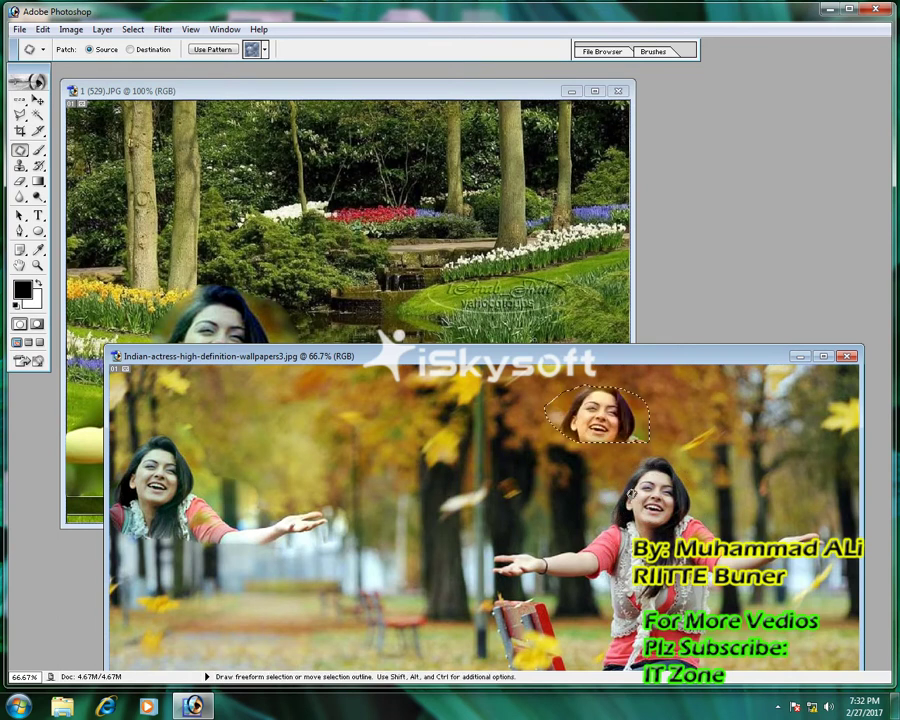
pyautogui.hotkey('ctrl', 'd')
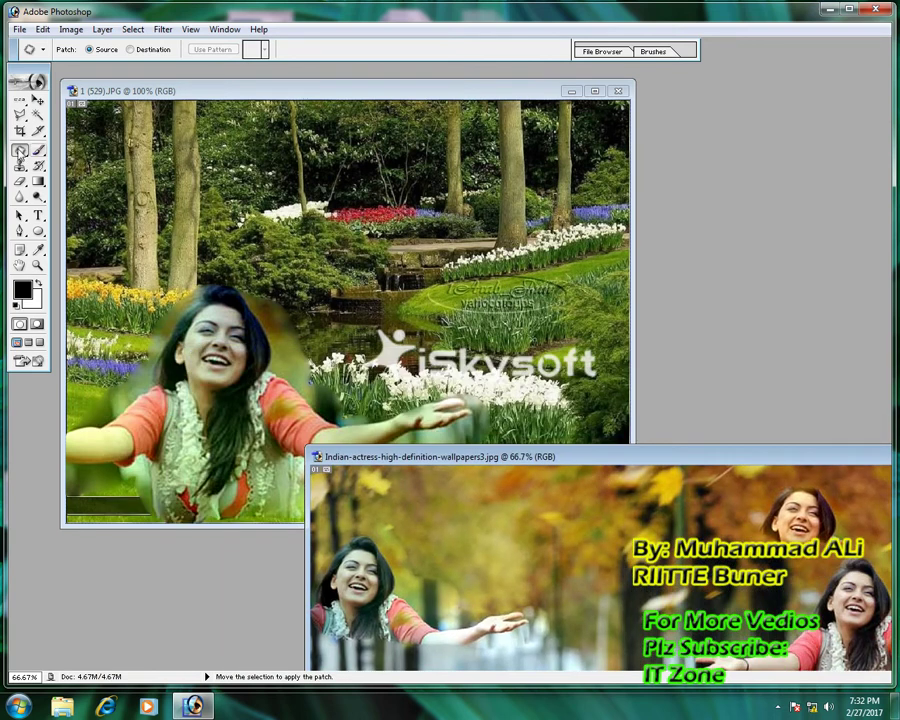
# - Patch the garden's pond area from the watermark region and deselect
pyautogui.click(372, 290)
pyautogui.moveTo(372, 290)
pyautogui.mouseDown()
pyautogui.moveTo(370, 341)
pyautogui.moveTo(368, 286)
pyautogui.mouseUp()
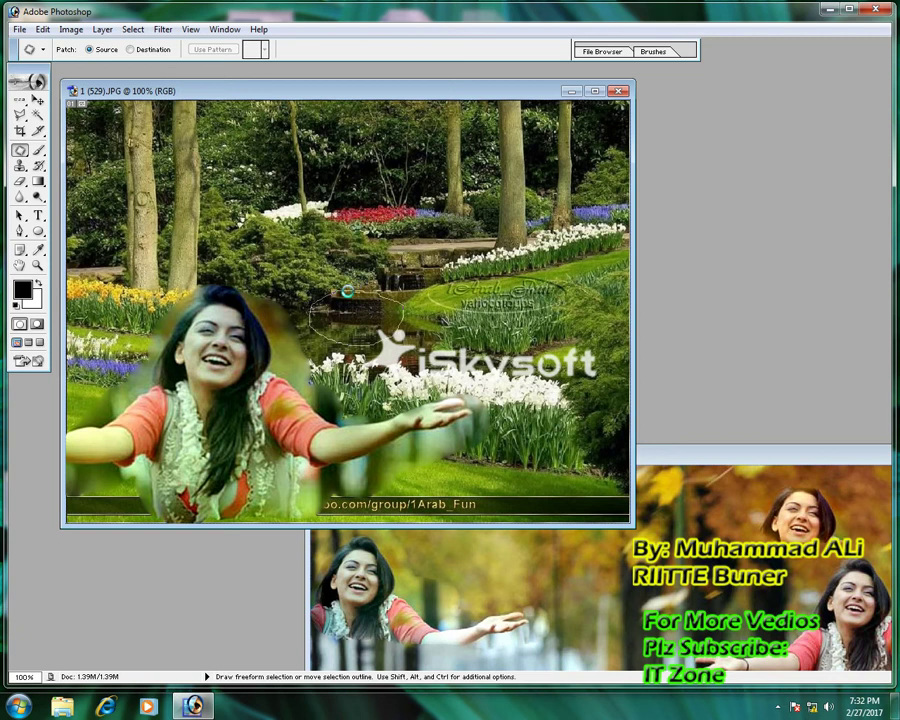
pyautogui.moveTo(363, 312); pyautogui.dragTo(488, 296)
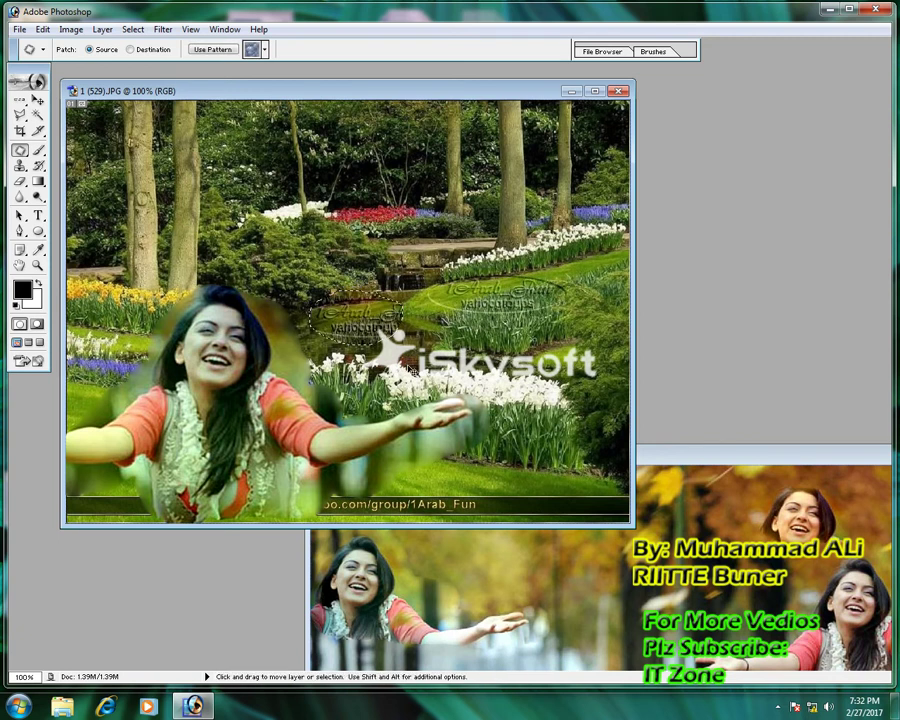
pyautogui.hotkey('ctrl', 'd')
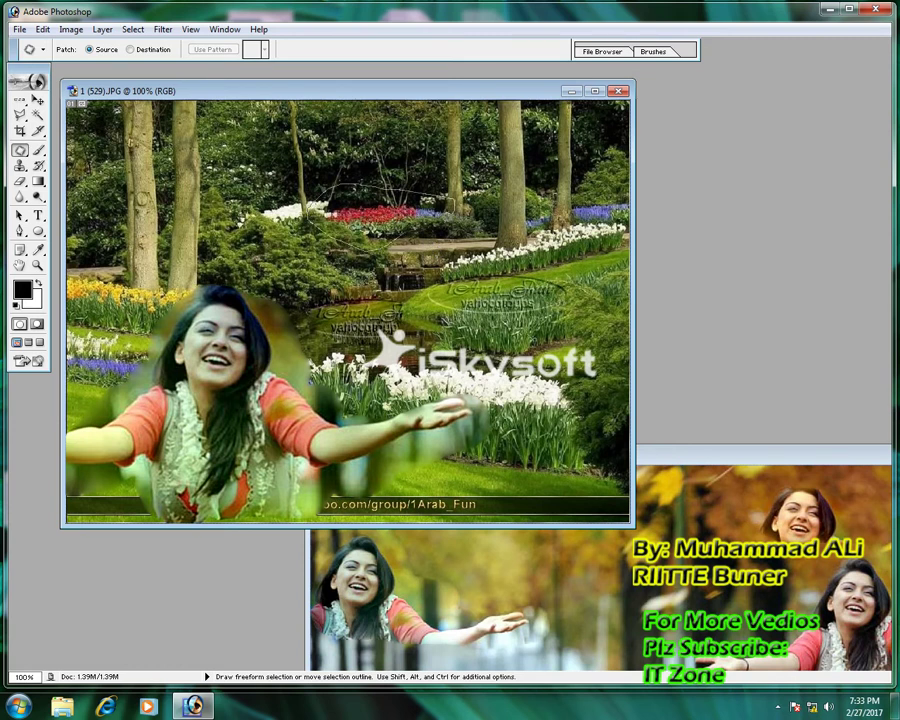
# - Patch another area from the right-hand grass and outline part of the flowerbed
pyautogui.moveTo(283, 162); pyautogui.dragTo(280, 160)
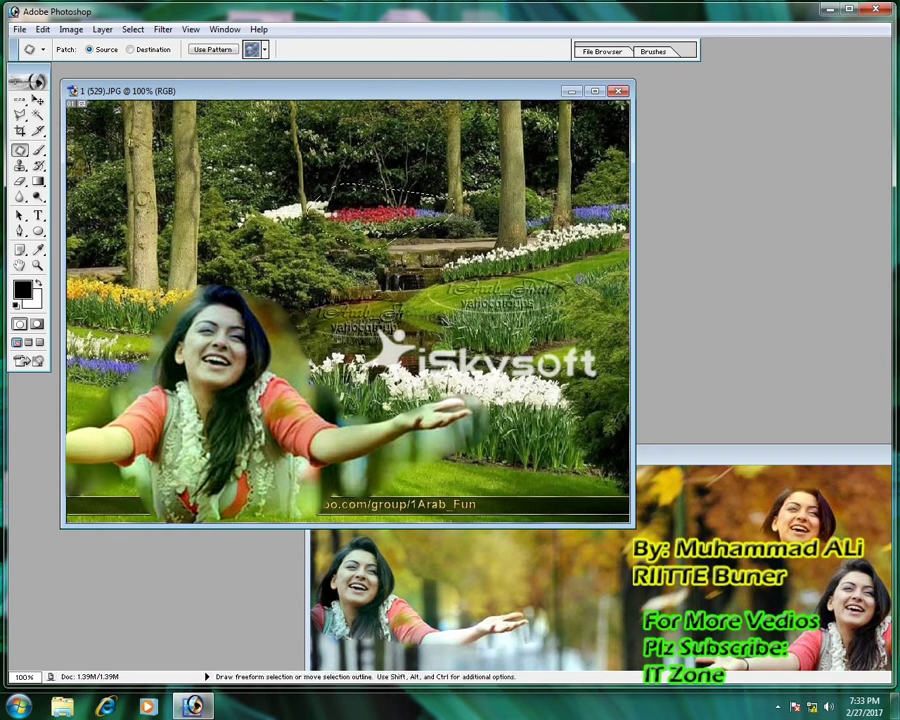
pyautogui.moveTo(330, 188); pyautogui.dragTo(540, 298)
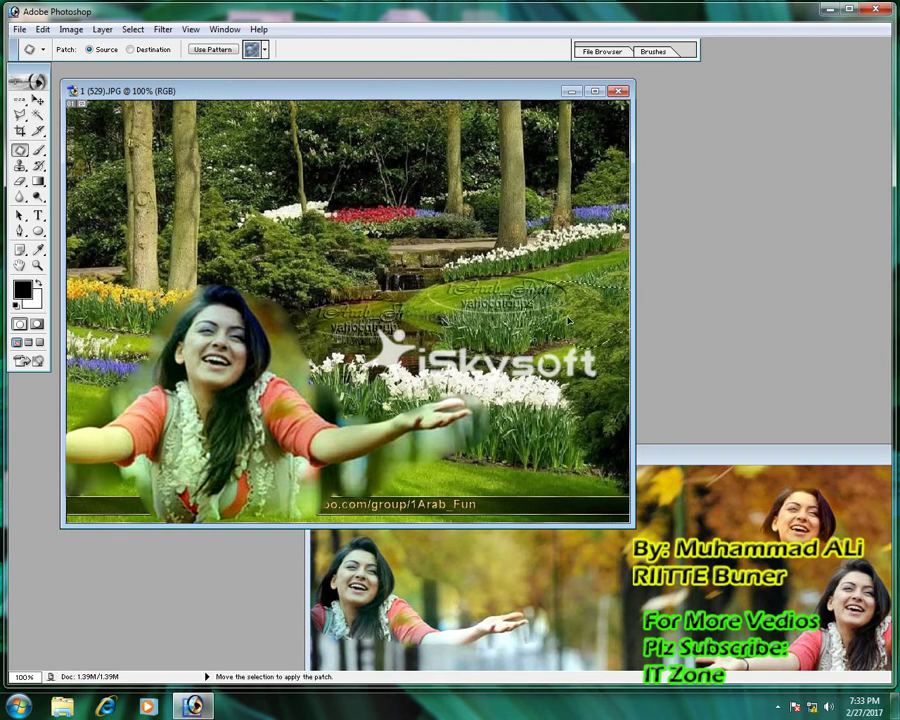
pyautogui.moveTo(330, 192); pyautogui.dragTo(352, 226)
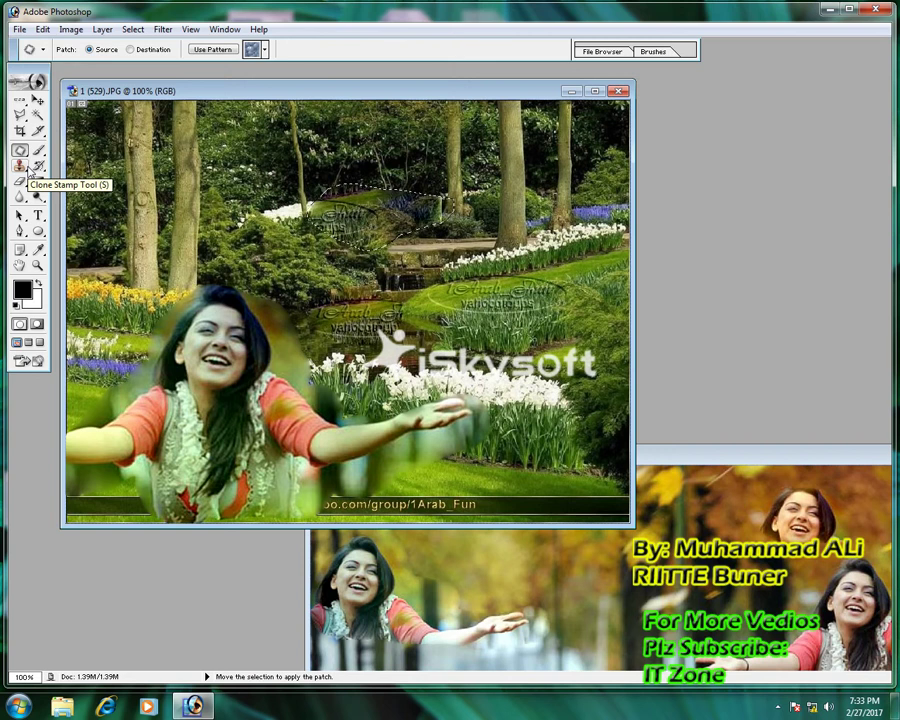
# - Select the Clone Stamp Tool and enlarge the autumn park photo's window
pyautogui.click(24, 169)
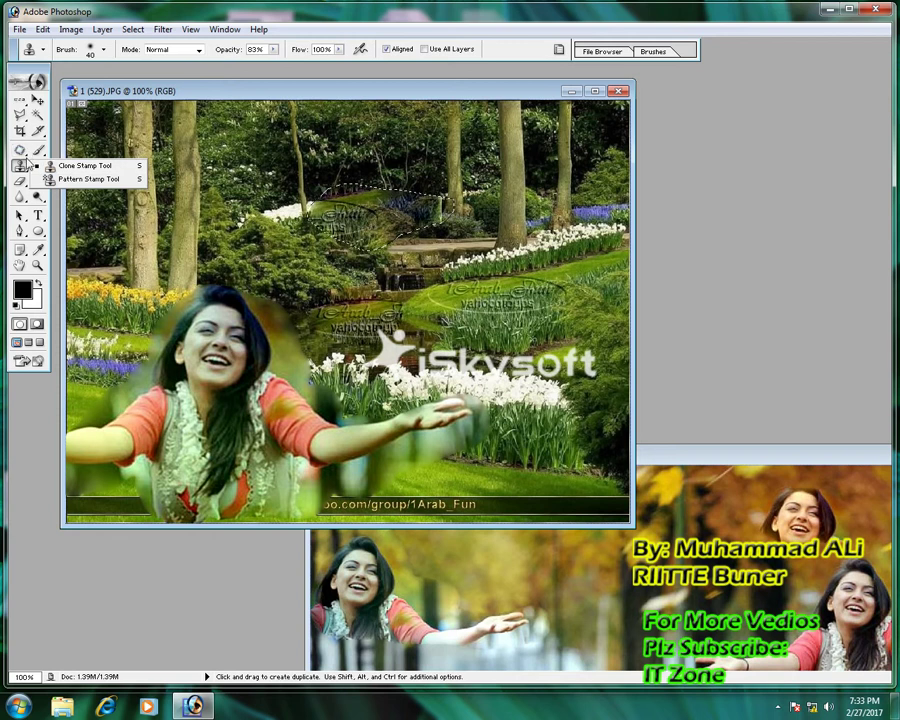
pyautogui.click(75, 166)
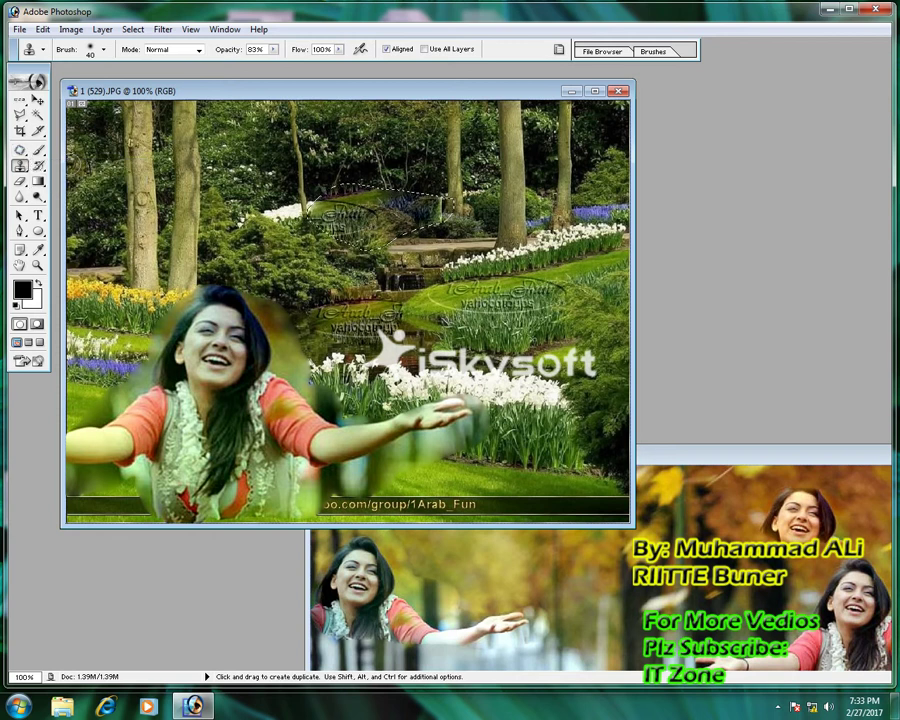
pyautogui.click(668, 452)
pyautogui.moveTo(306, 447); pyautogui.dragTo(190, 266)
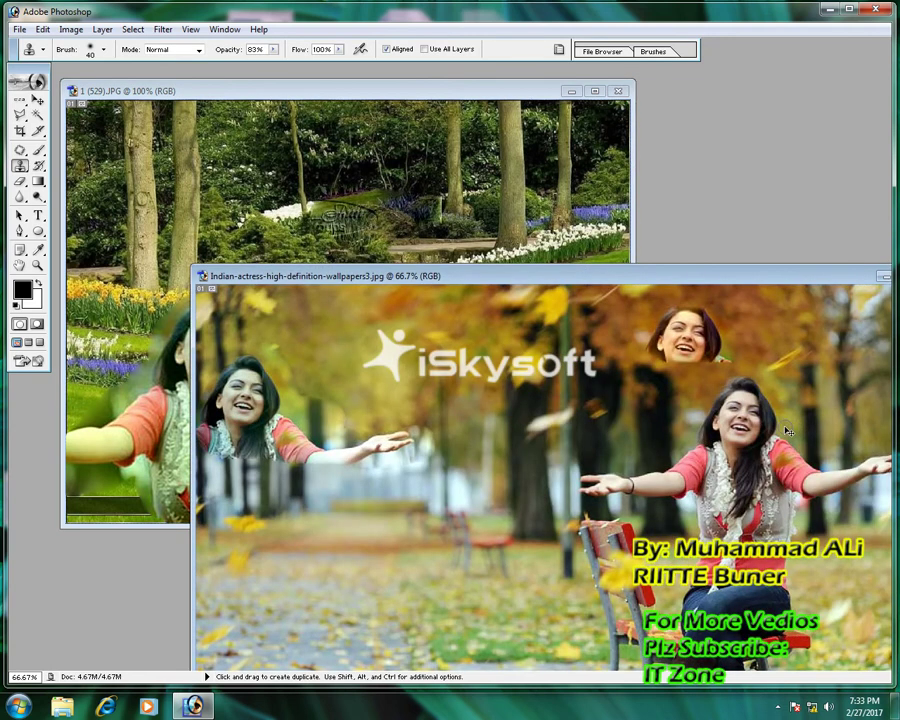
# - Clone the standing woman into the photo's centre, then switch to the Pattern Stamp Tool
pyautogui.press('alt')
pyautogui.keyDown('alt'); pyautogui.click(250, 410); pyautogui.keyUp('alt')
pyautogui.moveTo(390, 400)
pyautogui.mouseDown()
pyautogui.moveTo(470, 440)
pyautogui.moveTo(400, 360)
pyautogui.moveTo(472, 497)
pyautogui.moveTo(382, 425)
pyautogui.mouseUp()
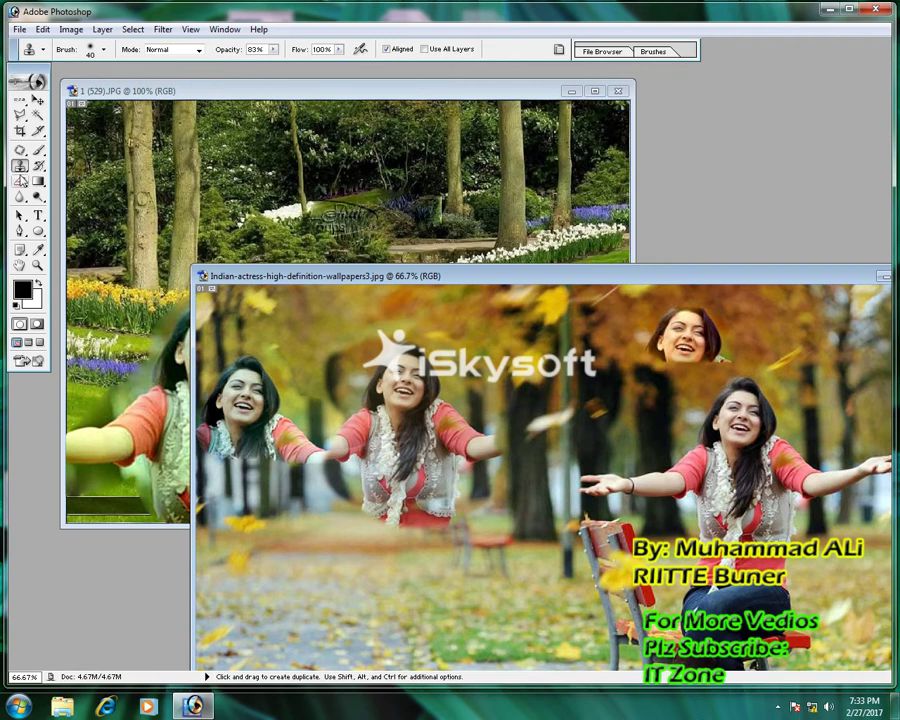
pyautogui.click(20, 168)
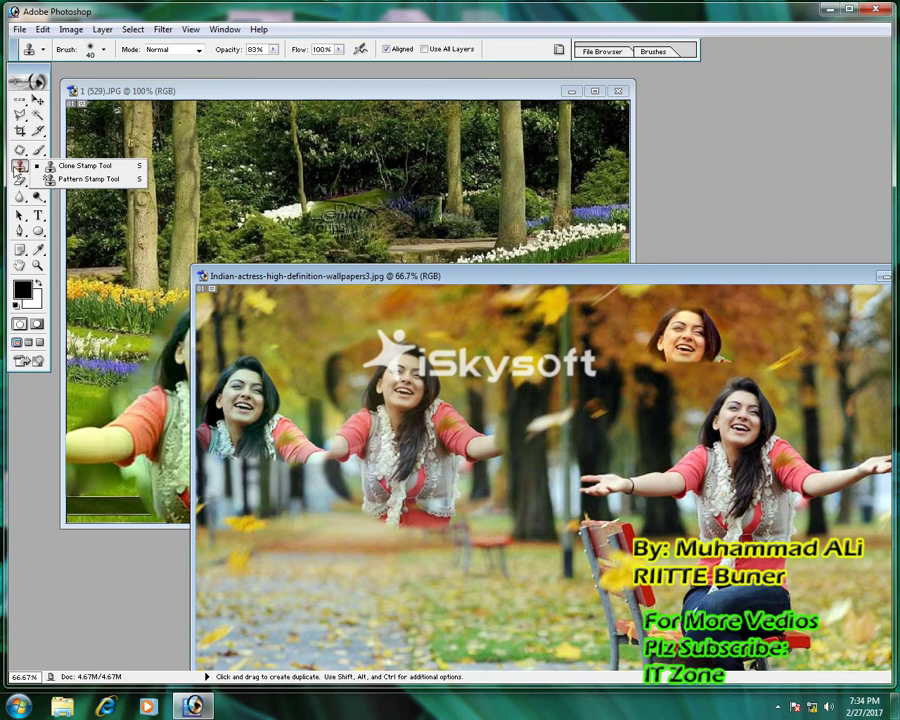
pyautogui.click(52, 179)
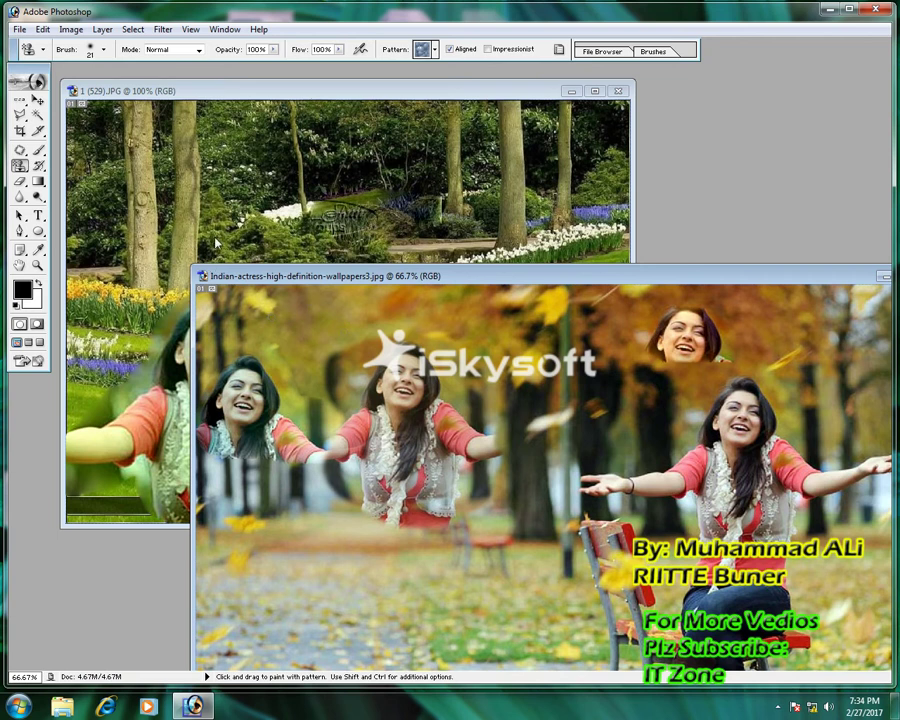
# - Paint a band of blue bubble pattern across the photo's top with a 70-pixel brush
pyautogui.click(434, 49)
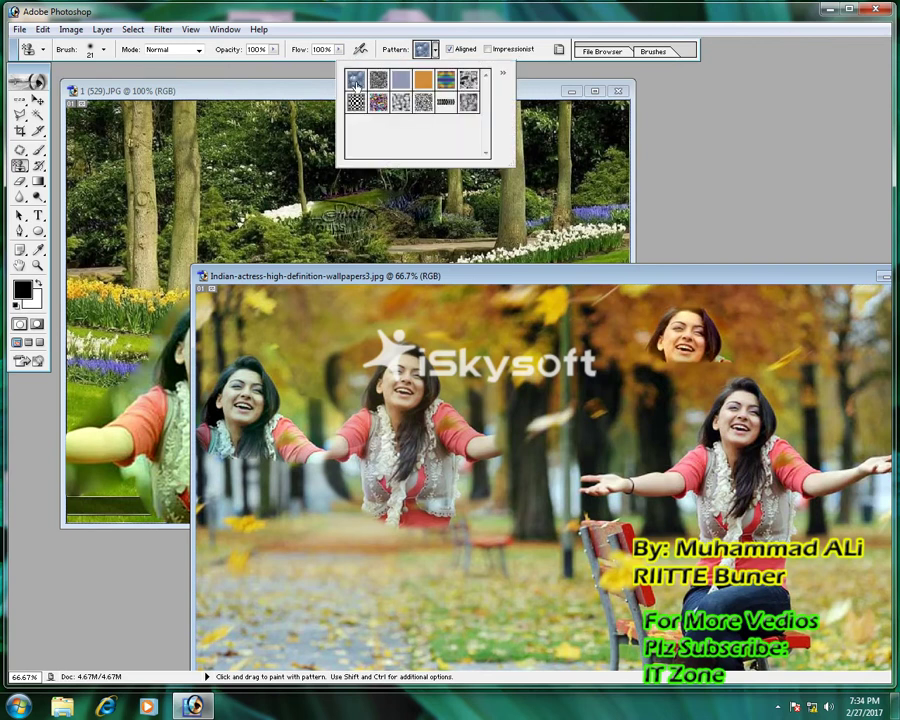
pyautogui.click(36, 164)
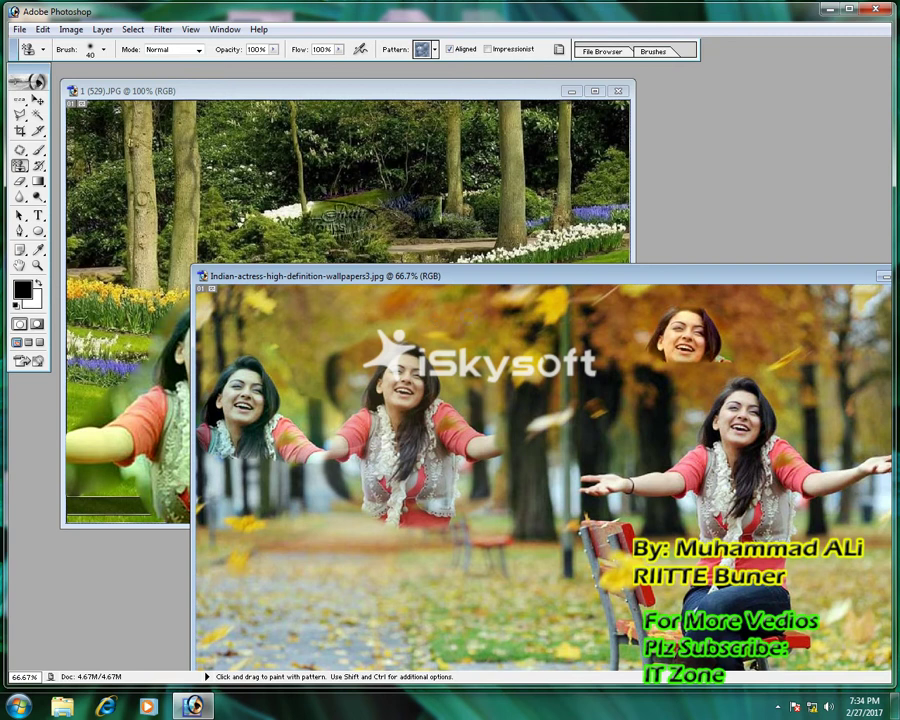
pyautogui.press(']')
pyautogui.press(']')
pyautogui.press(']')
pyautogui.moveTo(520, 315)
pyautogui.mouseDown()
pyautogui.moveTo(230, 330)
pyautogui.moveTo(770, 305)
pyautogui.mouseUp()
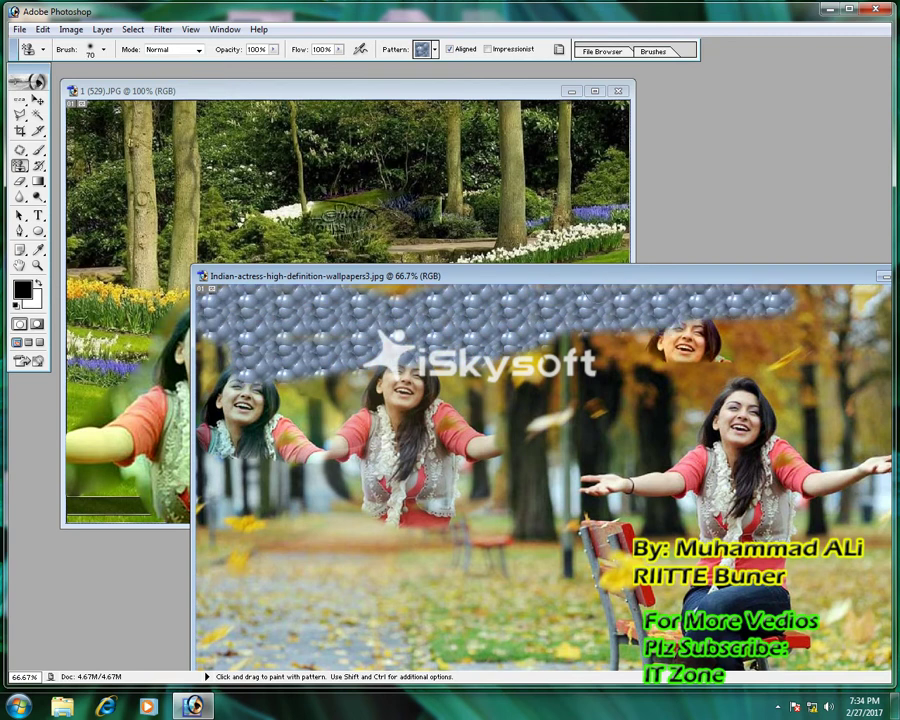
pyautogui.click(19, 29)
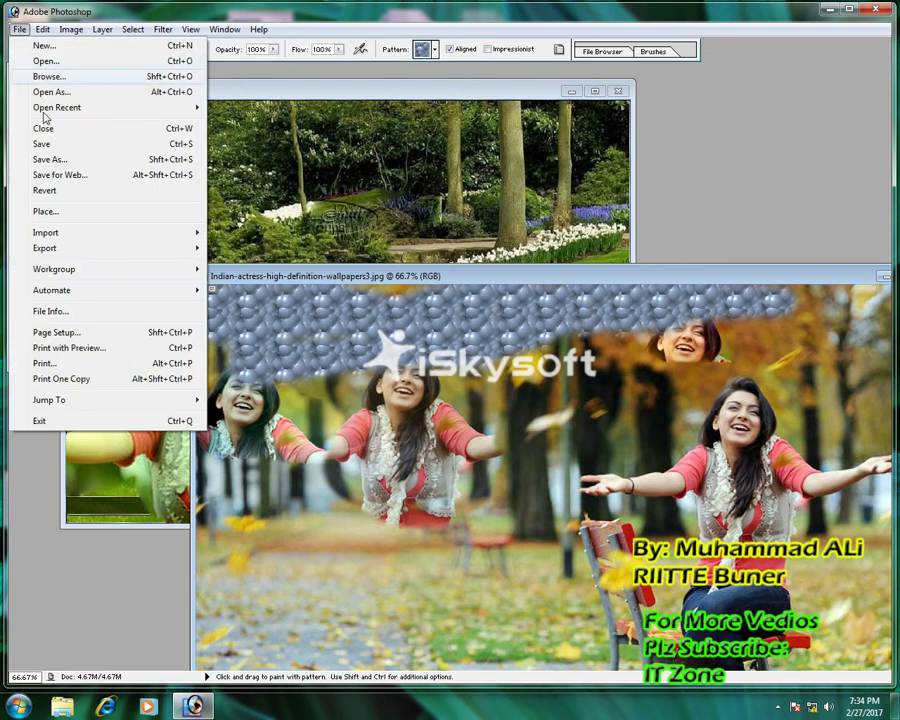
# - Bring up the Open dialog and browse Computer > Local Disk (C:) > Users > All Users
pyautogui.click(46, 62)
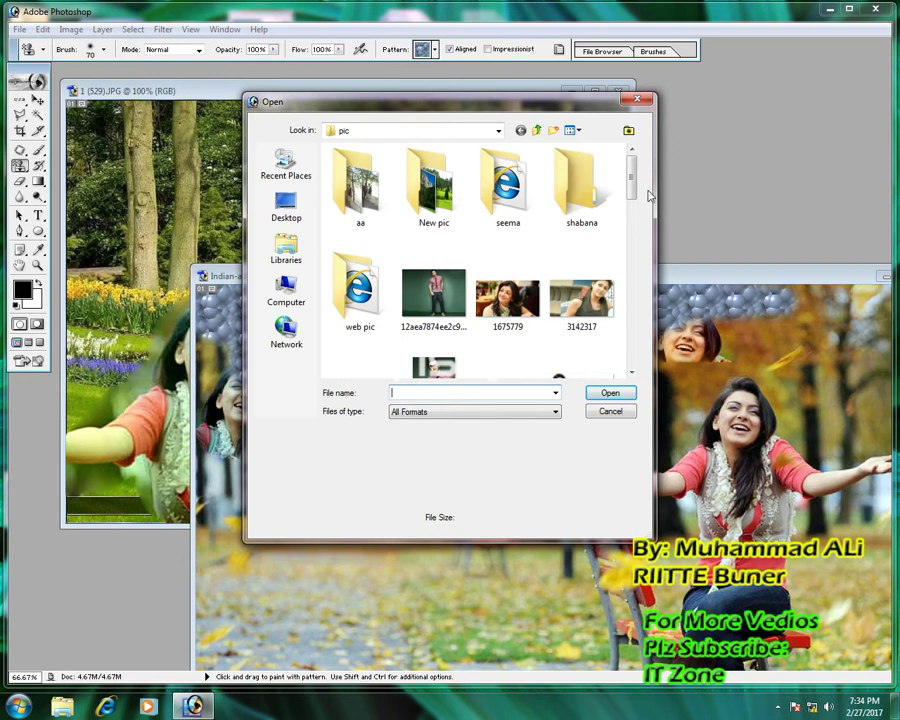
pyautogui.moveTo(632, 178)
pyautogui.mouseDown()
pyautogui.moveTo(632, 218)
pyautogui.moveTo(637, 170)
pyautogui.mouseUp()
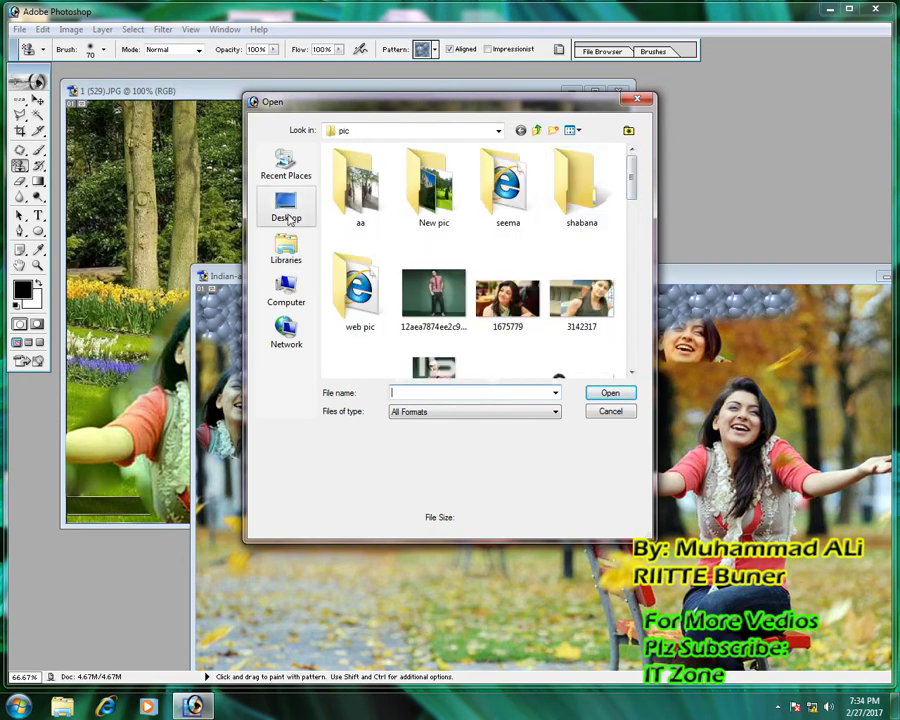
pyautogui.click(288, 294)
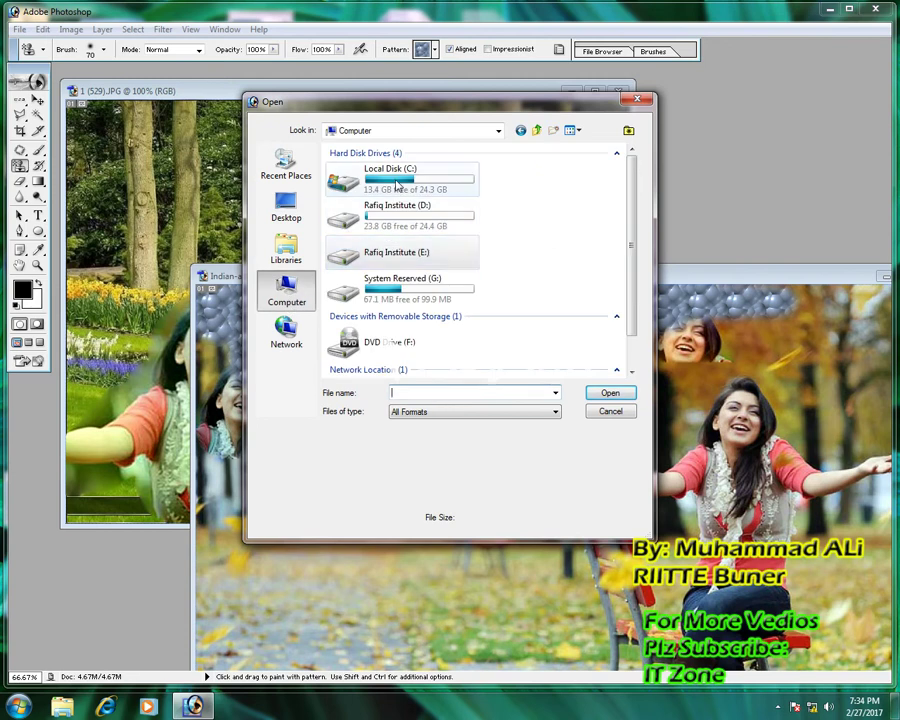
pyautogui.doubleClick(398, 185)
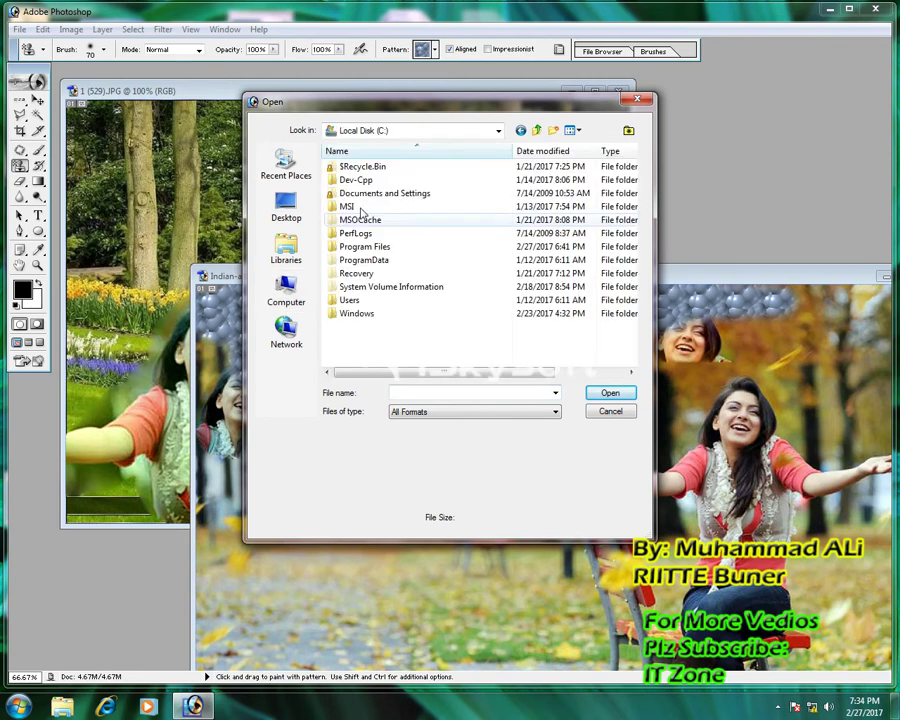
pyautogui.doubleClick(366, 302)
pyautogui.doubleClick(360, 168)
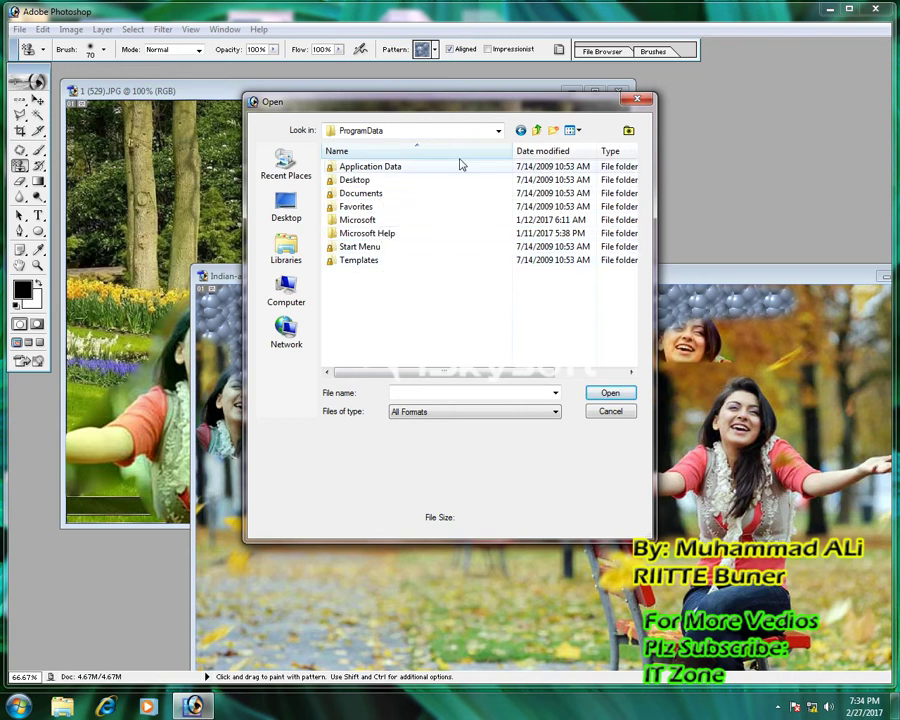
# - Navigate to the user profile's My Pictures folder and search the computer for *.jpg
pyautogui.click(536, 130)
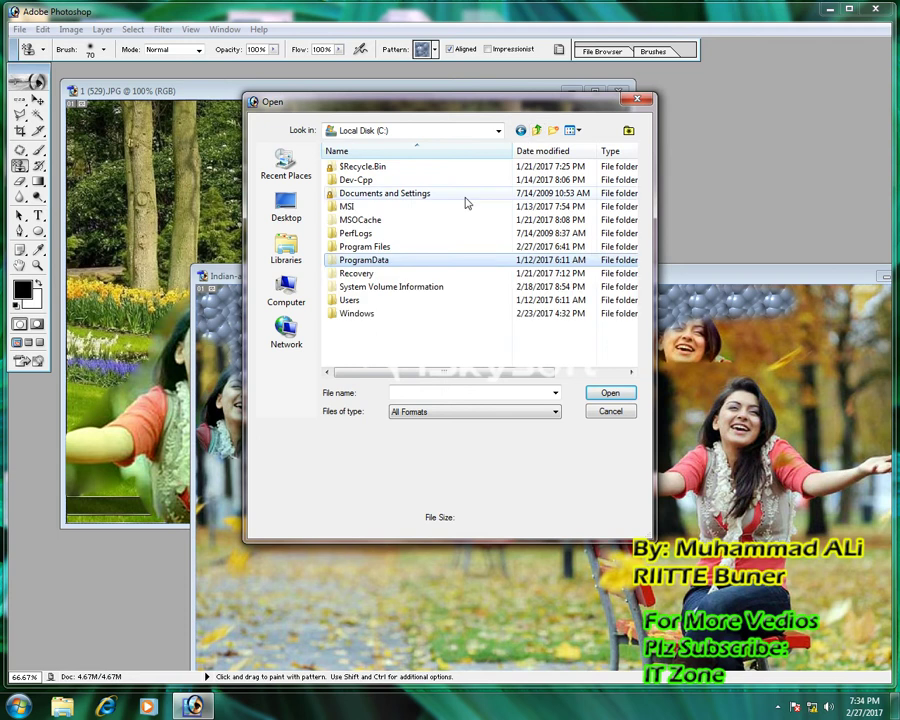
pyautogui.doubleClick(360, 300)
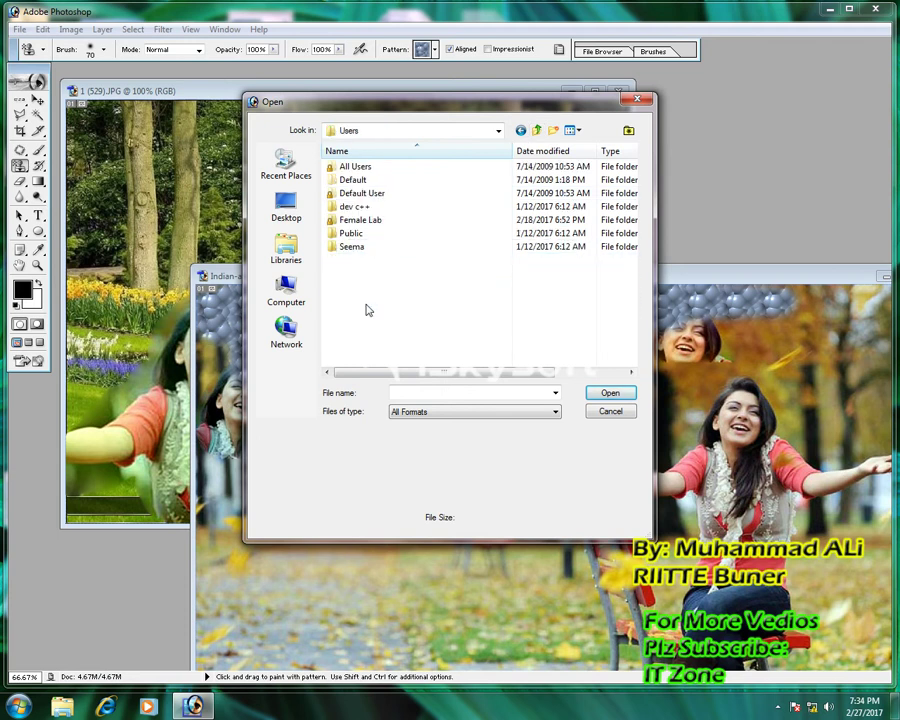
pyautogui.doubleClick(362, 221)
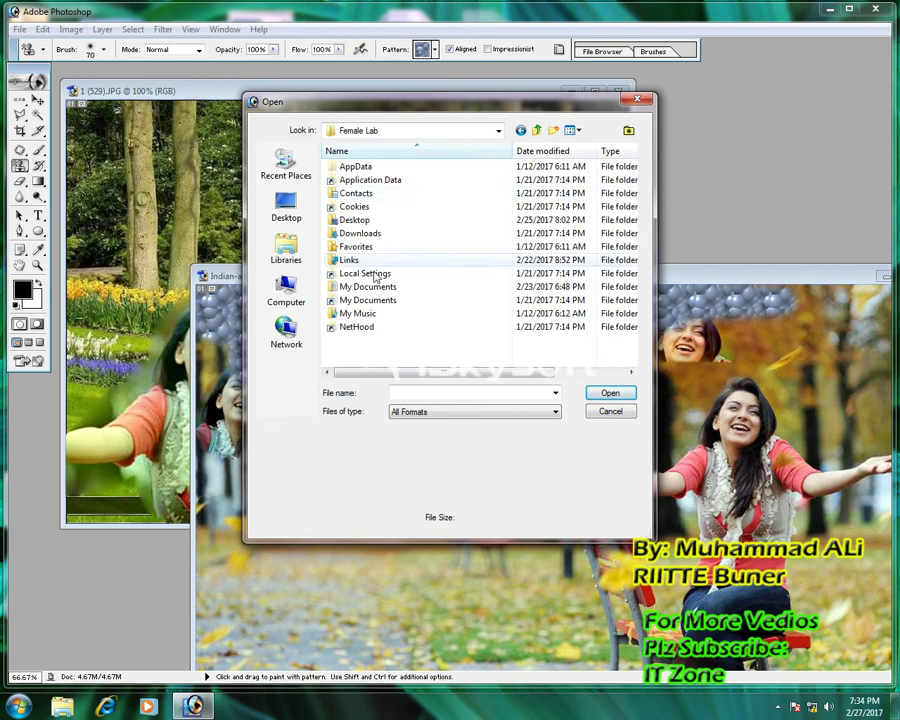
pyautogui.doubleClick(375, 328)
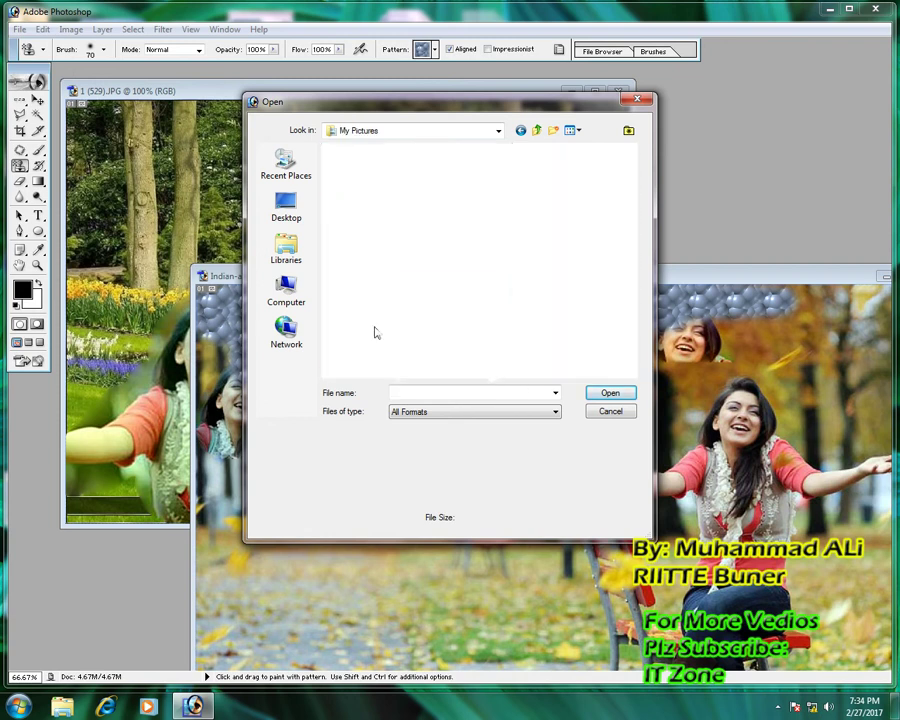
pyautogui.click(18, 705)
pyautogui.write('*.jpg')
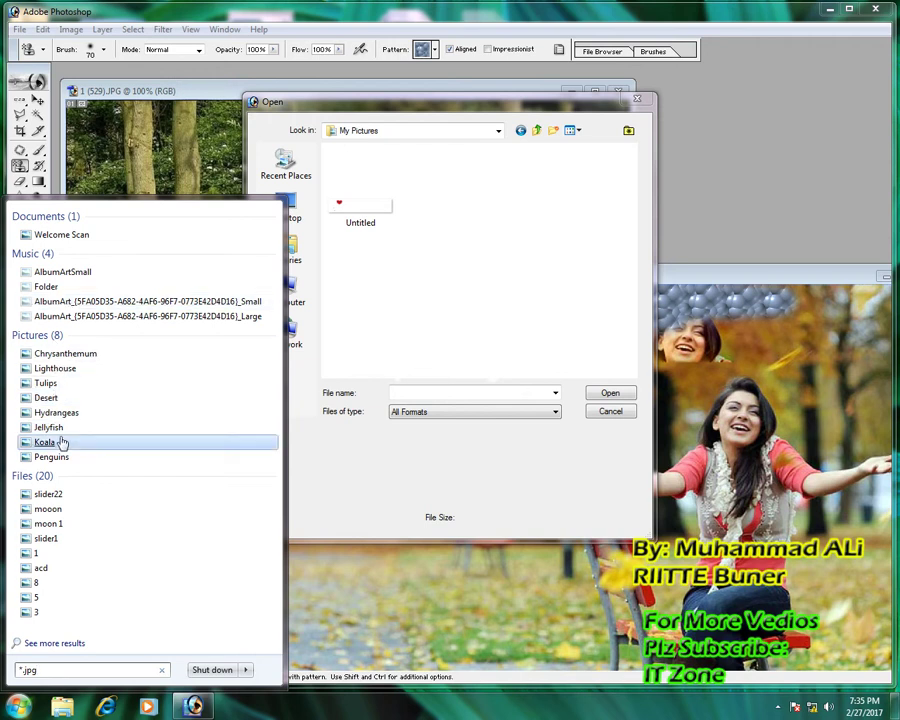
# - Search for *.jpg files and copy the Desert photo's folder location from its Properties
pyautogui.click(46, 397)
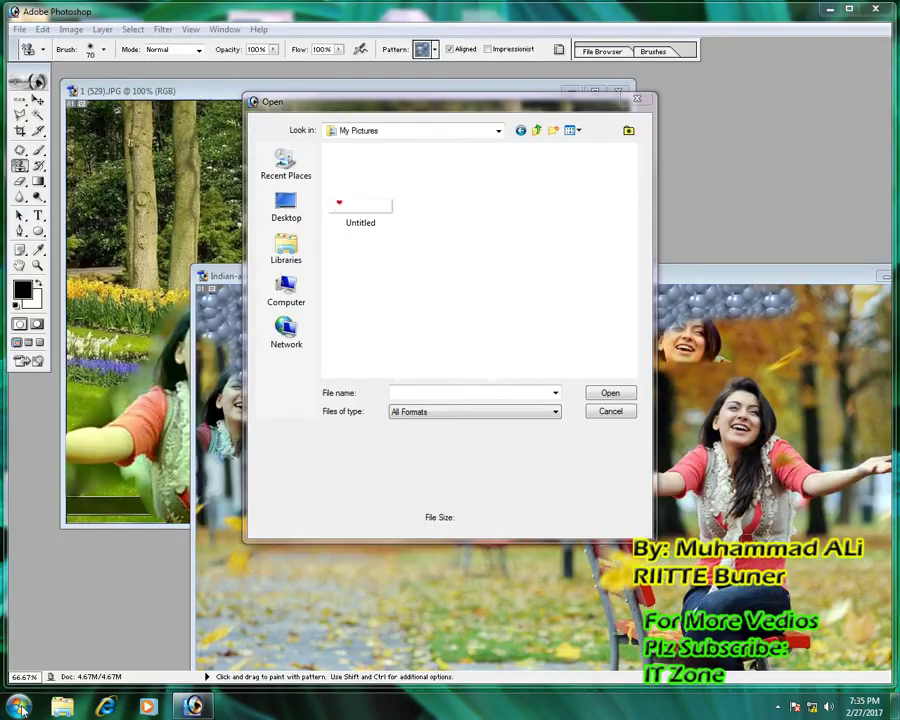
pyautogui.click(18, 706)
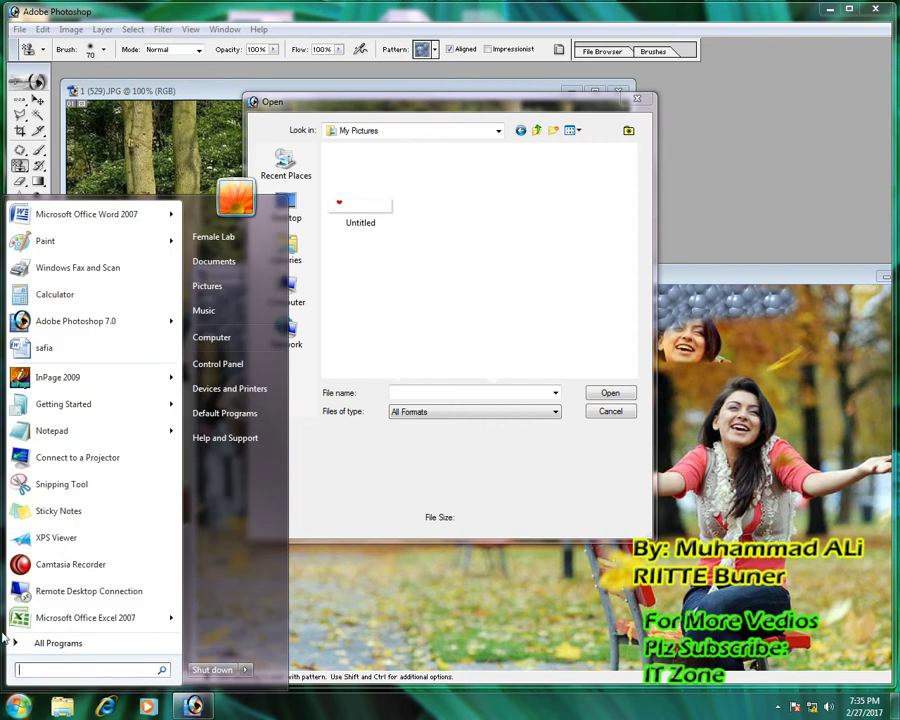
pyautogui.write('*')
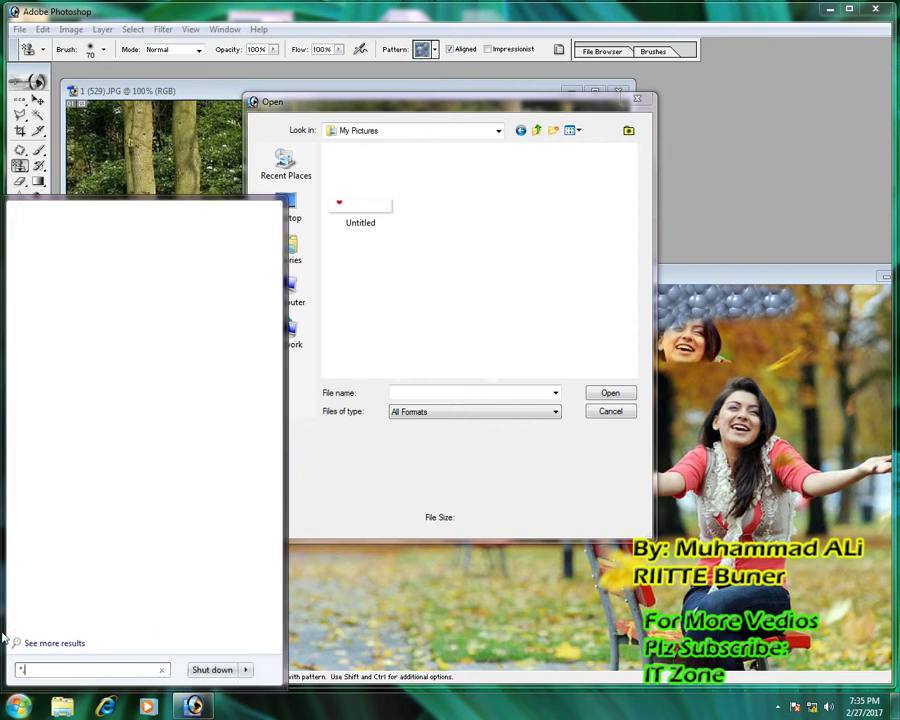
pyautogui.write('.jpg')
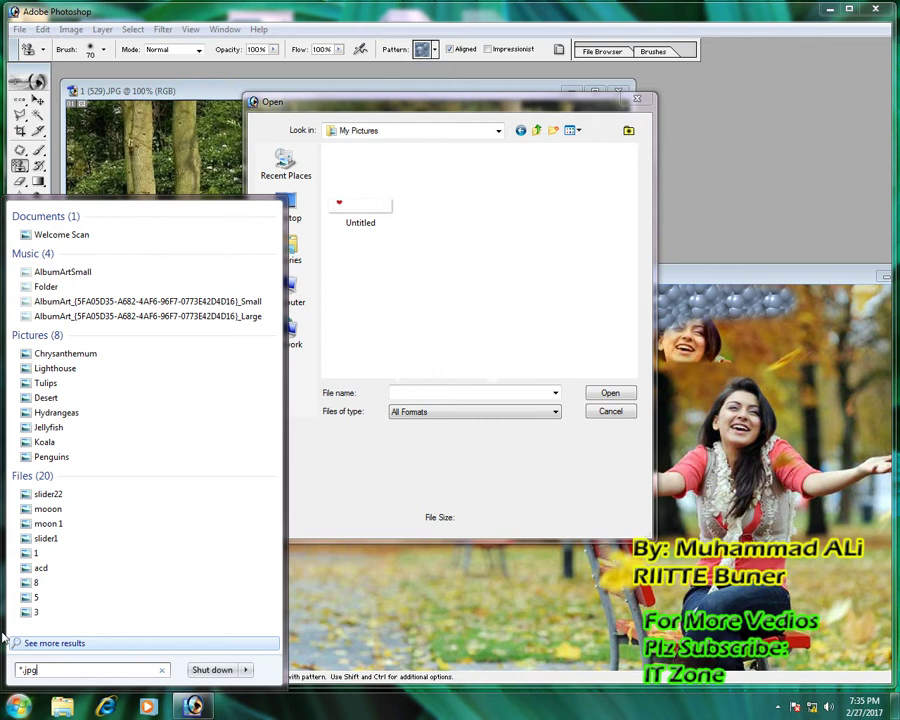
pyautogui.rightClick(120, 398)
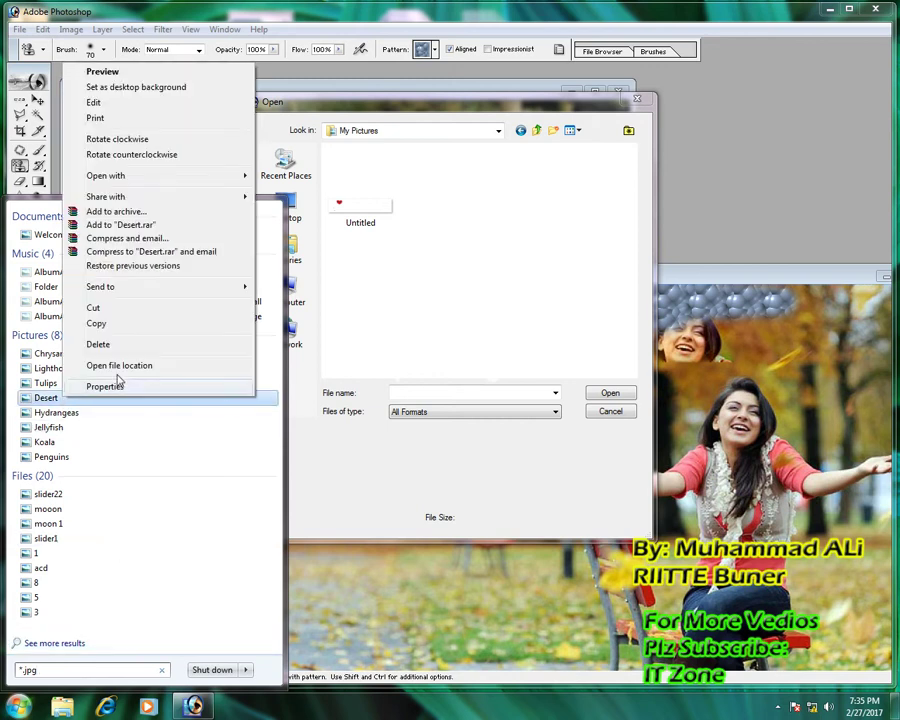
pyautogui.click(118, 387)
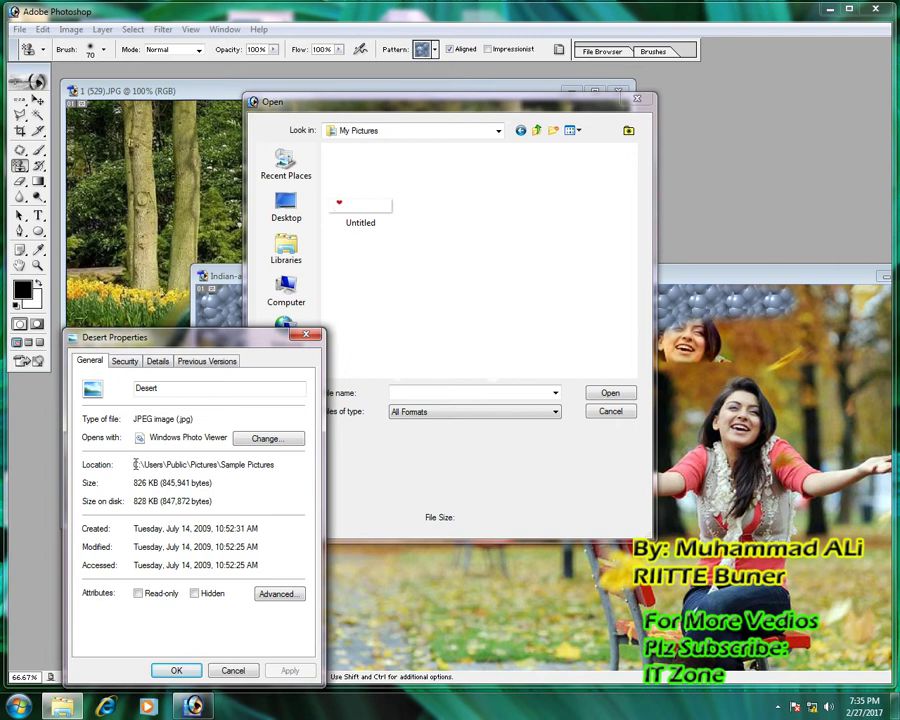
pyautogui.moveTo(275, 464); pyautogui.dragTo(113, 468)
pyautogui.hotkey('ctrl', 'c')
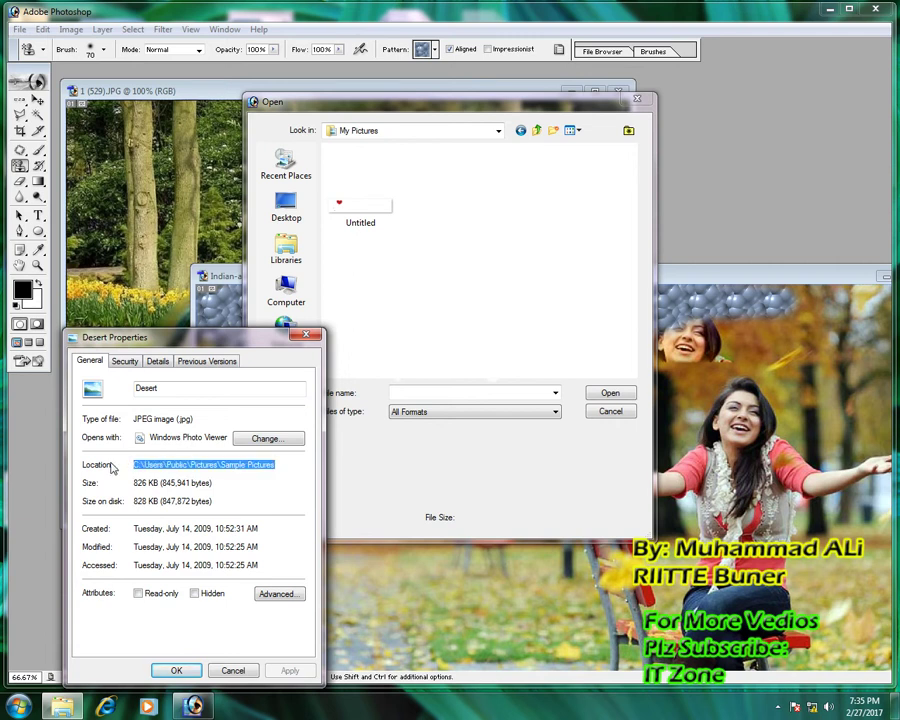
# - Open the copied folder path through Run and close Photoshop's Open dialog
pyautogui.press('super+r')
pyautogui.hotkey('ctrl', 'v')
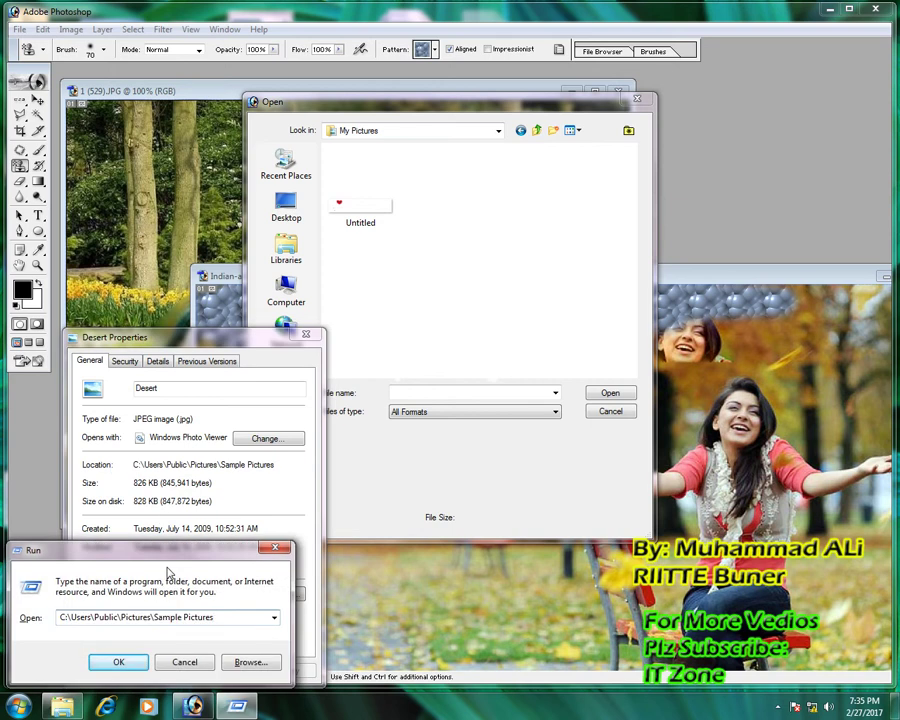
pyautogui.press('BackSpace')
pyautogui.press('BackSpace')
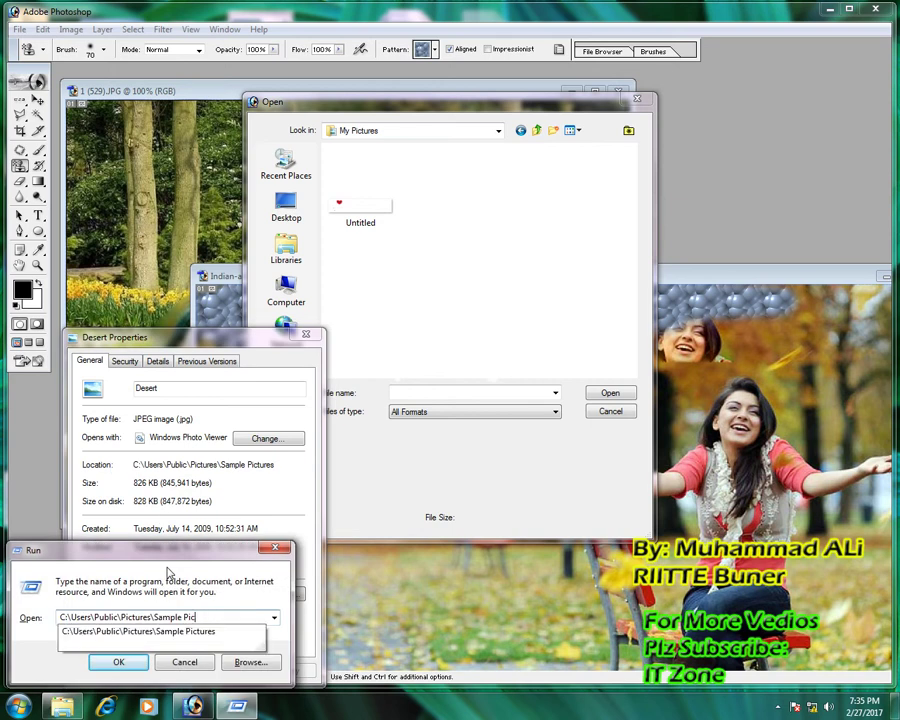
pyautogui.press('BackSpace')
pyautogui.press('BackSpace')
pyautogui.press('BackSpace')
pyautogui.press('BackSpace')
pyautogui.press('Return')
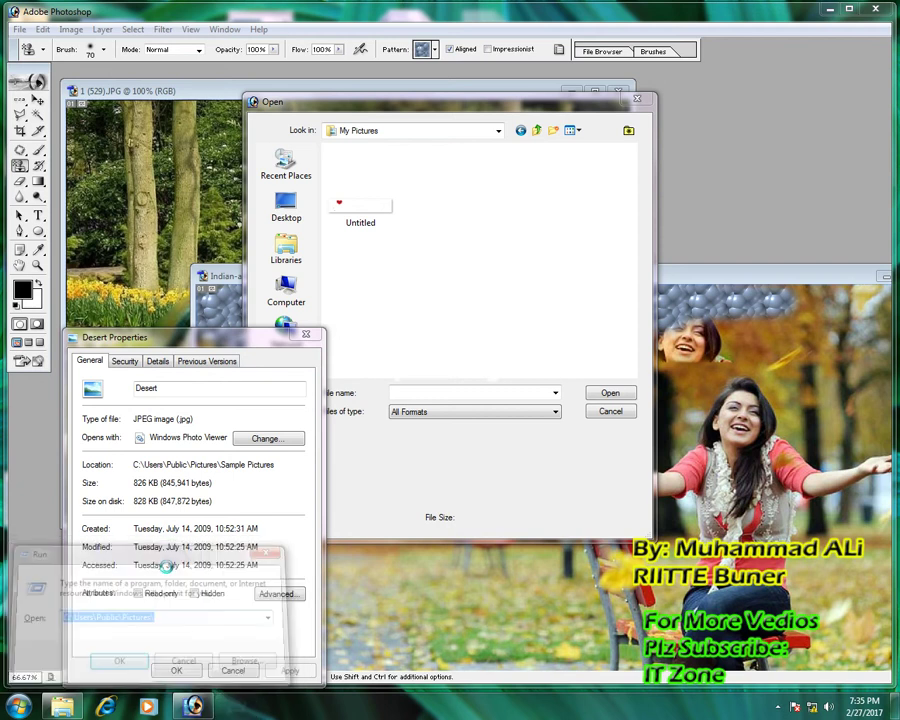
pyautogui.doubleClick(157, 125)
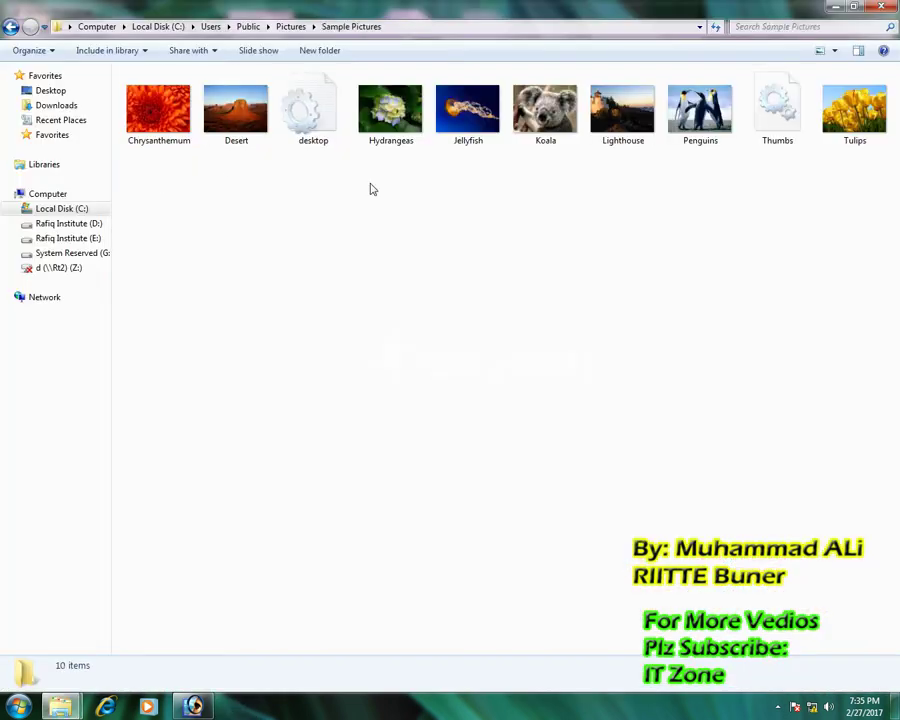
pyautogui.moveTo(254, 134)
pyautogui.mouseDown()
pyautogui.moveTo(200, 662)
pyautogui.moveTo(698, 425)
pyautogui.mouseUp()
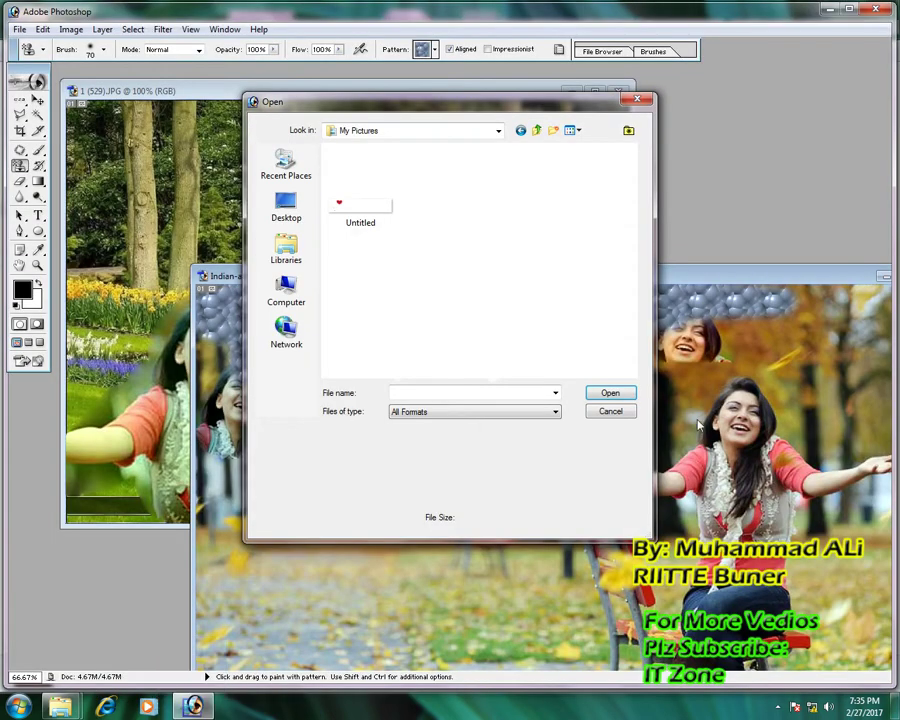
pyautogui.click(612, 411)
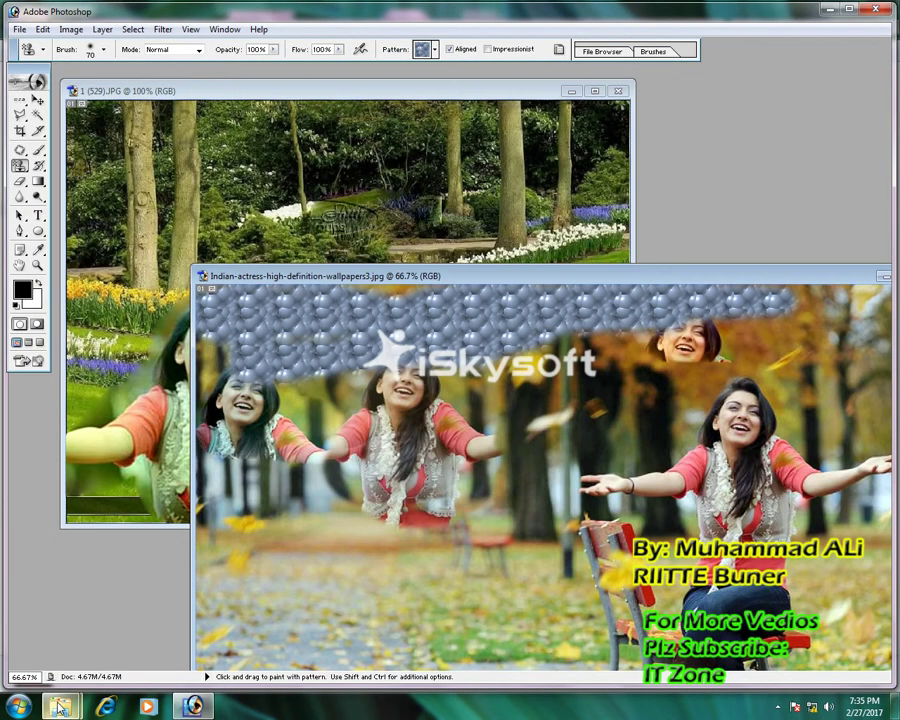
# - Drag the Desert photo from Sample Pictures into Photoshop and settle its window
pyautogui.click(240, 610)
pyautogui.moveTo(212, 118)
pyautogui.mouseDown()
pyautogui.moveTo(192, 700)
pyautogui.moveTo(542, 74)
pyautogui.mouseUp()
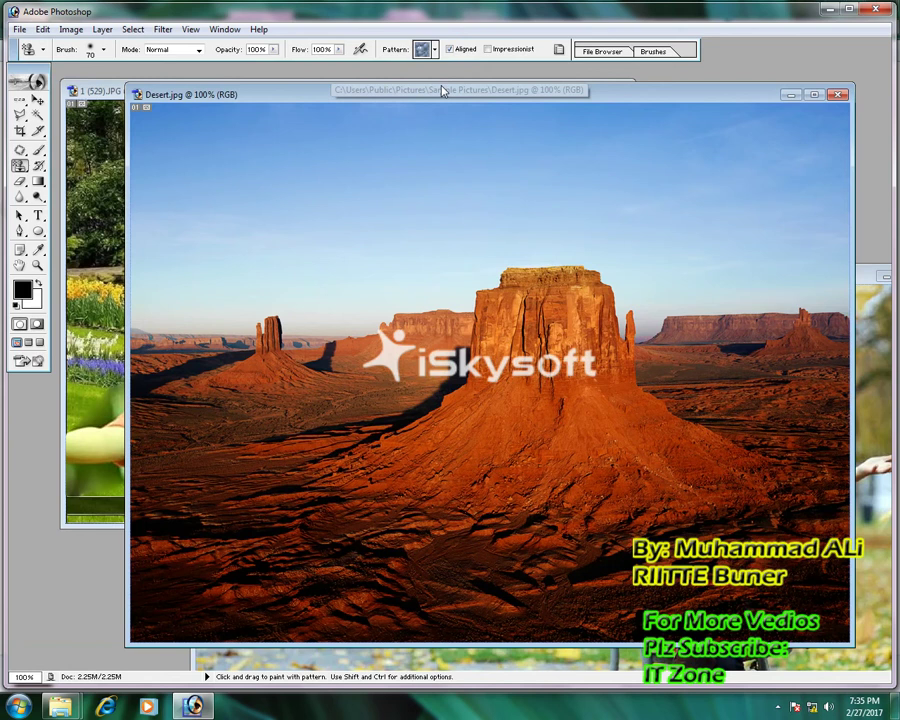
pyautogui.moveTo(443, 91); pyautogui.dragTo(454, 85)
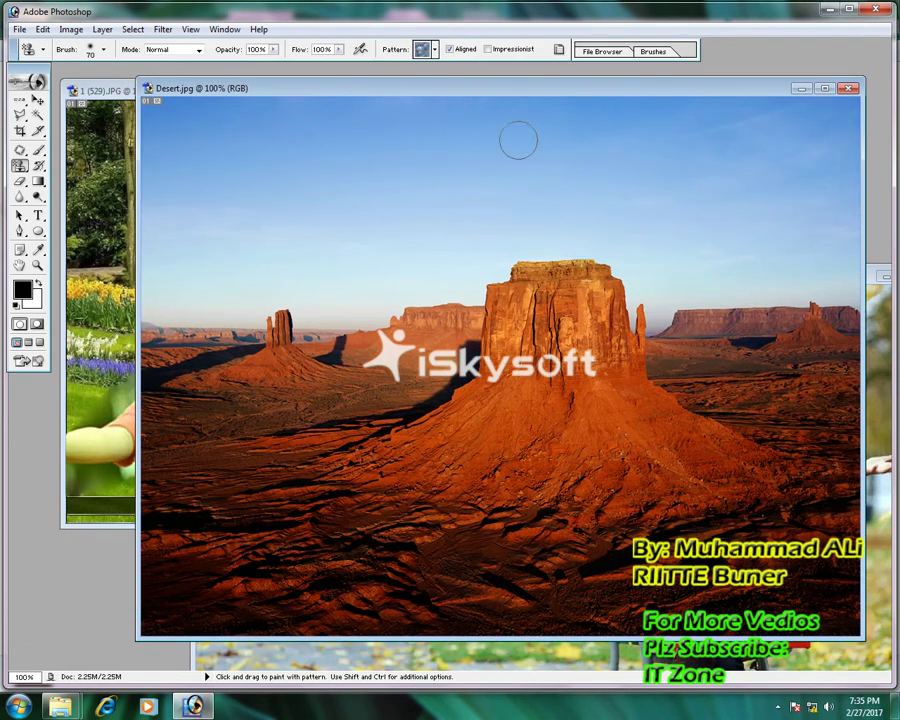
# - Select the Patch Tool from the Healing Brush flyout
pyautogui.click(20, 166)
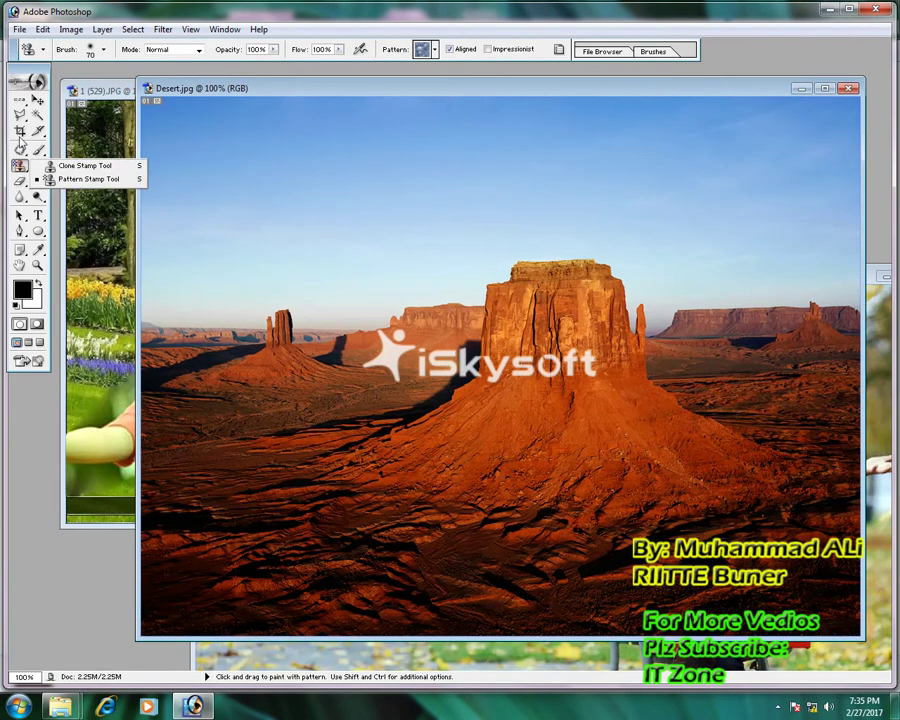
pyautogui.moveTo(20, 150); pyautogui.dragTo(74, 163)
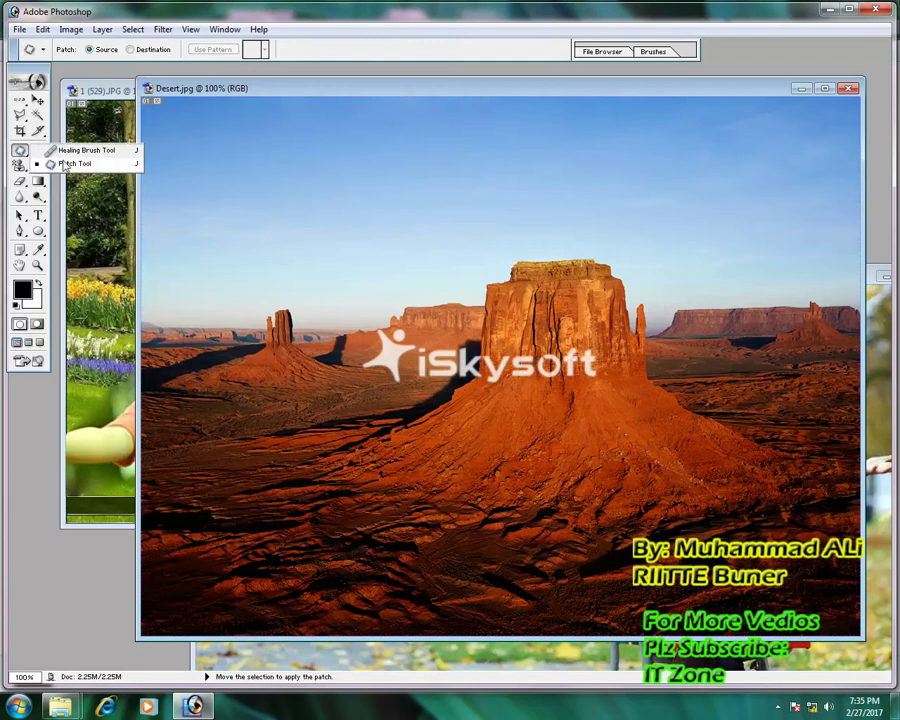
pyautogui.click(66, 164)
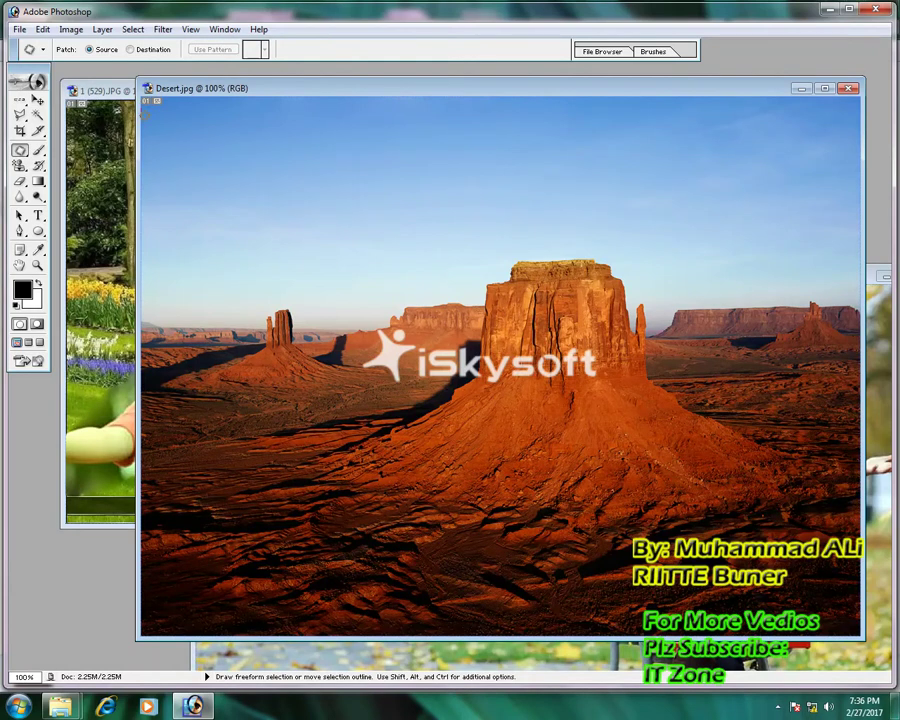
# - Trace the sky along the skyline and drag the patch onto the ground
pyautogui.moveTo(145, 318)
pyautogui.mouseDown()
pyautogui.moveTo(244, 310)
pyautogui.moveTo(275, 297)
pyautogui.moveTo(315, 306)
pyautogui.mouseUp()
pyautogui.moveTo(404, 300)
pyautogui.mouseDown()
pyautogui.moveTo(542, 243)
pyautogui.moveTo(697, 281)
pyautogui.moveTo(775, 291)
pyautogui.moveTo(842, 283)
pyautogui.moveTo(858, 274)
pyautogui.moveTo(850, 130)
pyautogui.moveTo(717, 90)
pyautogui.moveTo(397, 92)
pyautogui.moveTo(170, 64)
pyautogui.moveTo(103, 66)
pyautogui.moveTo(140, 98)
pyautogui.mouseUp()
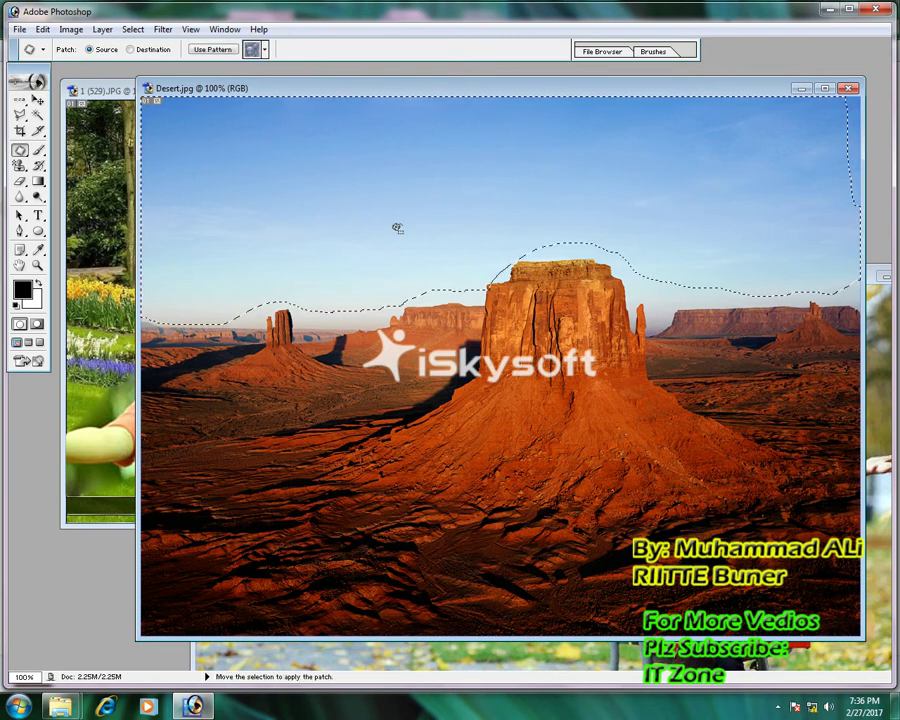
pyautogui.moveTo(368, 175)
pyautogui.mouseDown()
pyautogui.moveTo(384, 408)
pyautogui.moveTo(391, 389)
pyautogui.mouseUp()
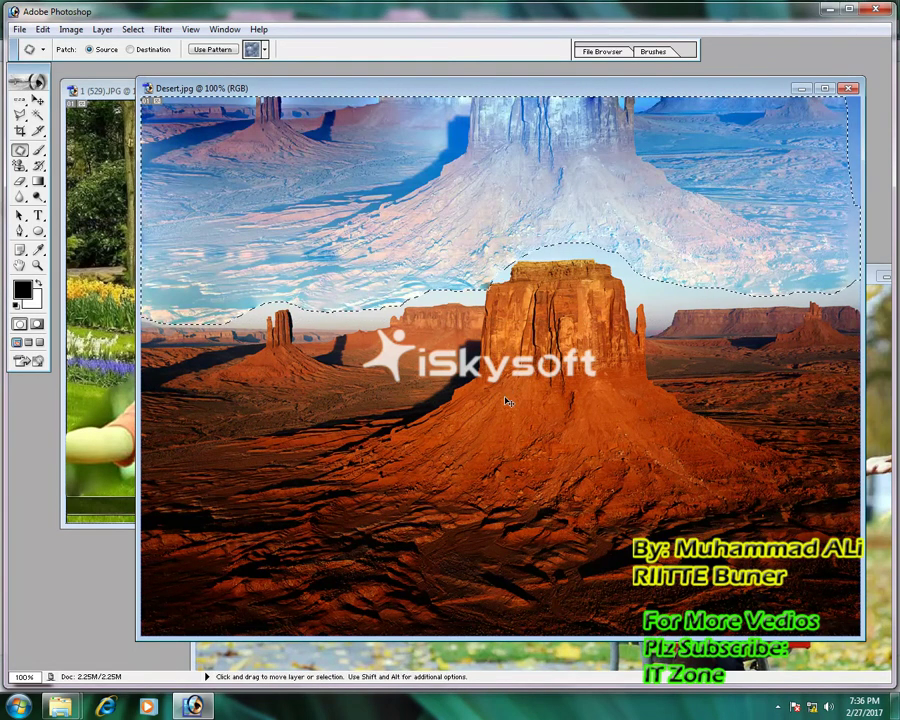
# - Undo the sky patch to restore the plain blue sky
pyautogui.hotkey('ctrl', 'd')
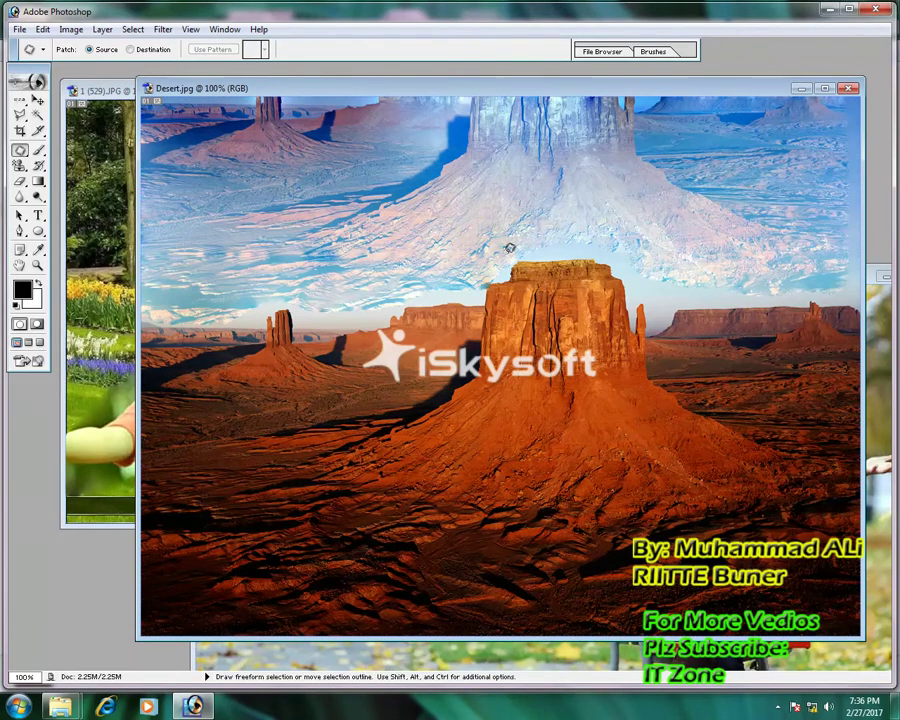
pyautogui.press('ctrl')
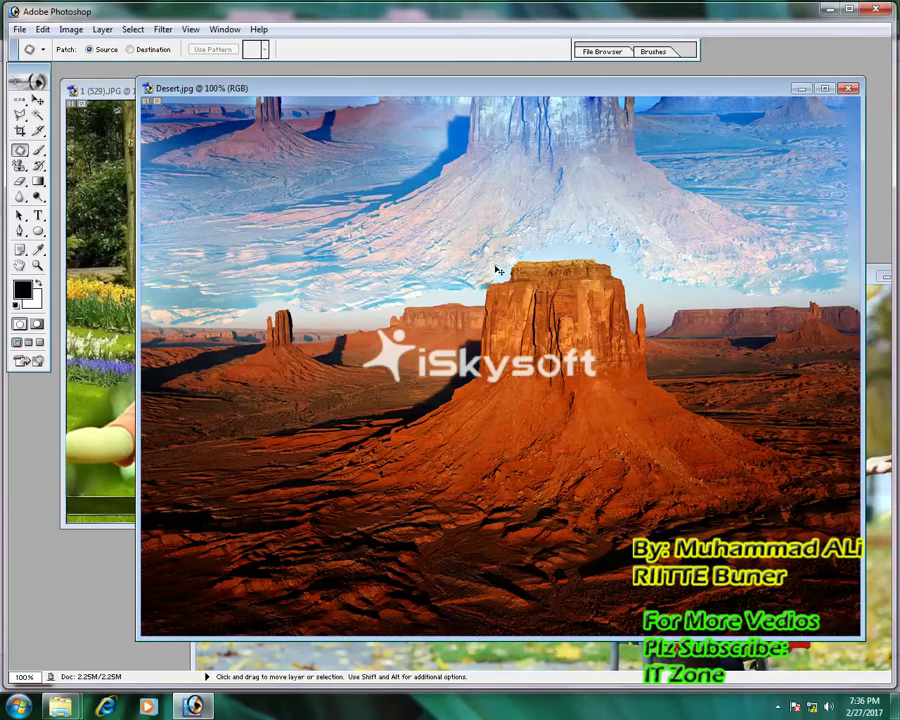
pyautogui.press('ctrl')
pyautogui.hotkey('ctrl', 'z')
pyautogui.hotkey('ctrl', 'alt', 'z')
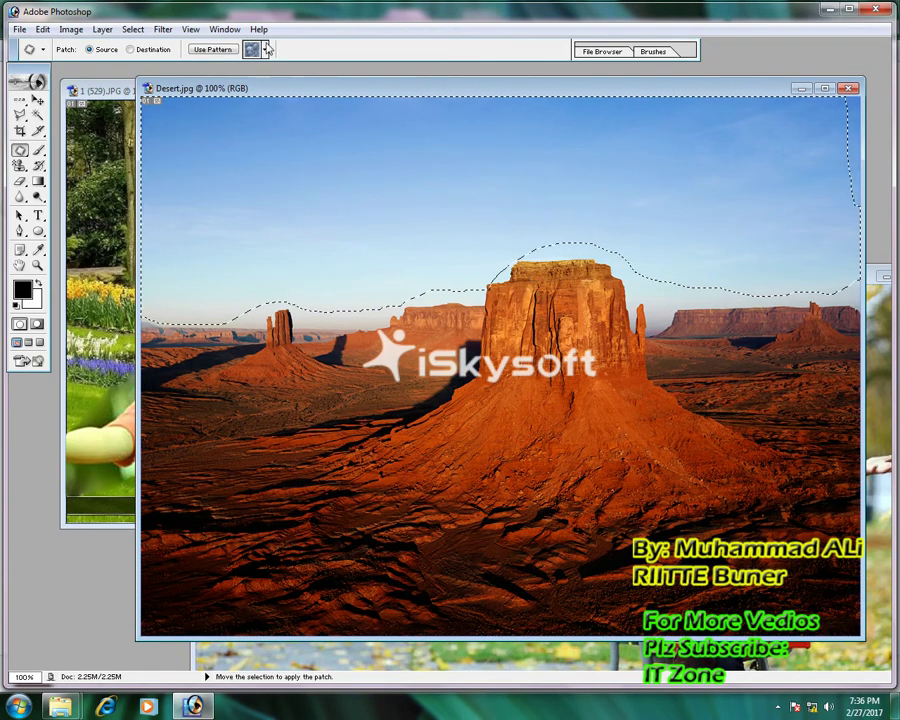
pyautogui.moveTo(19, 166); pyautogui.dragTo(58, 181)
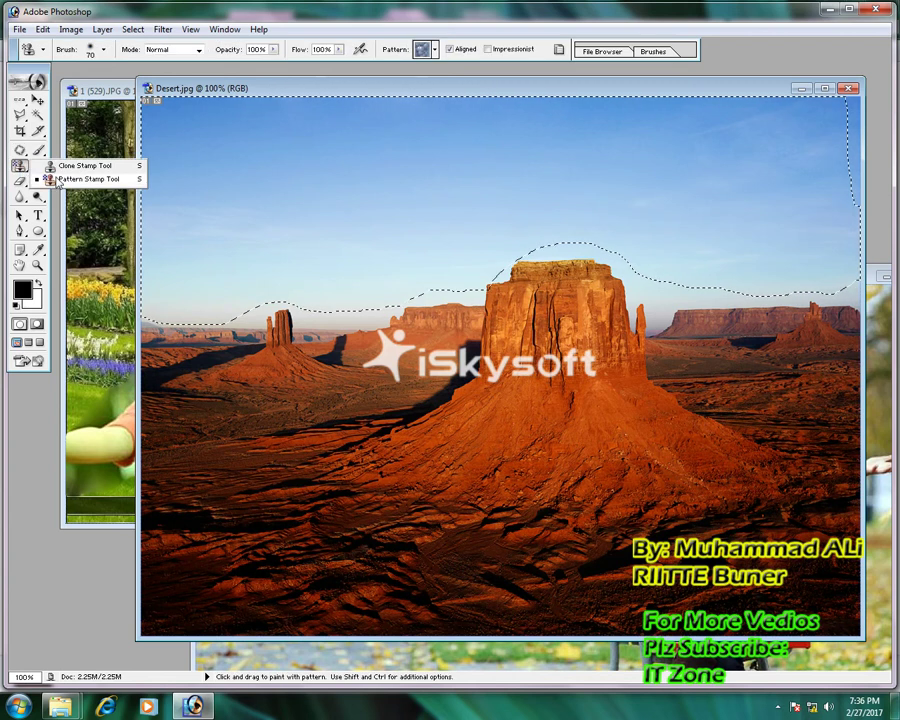
pyautogui.click(434, 49)
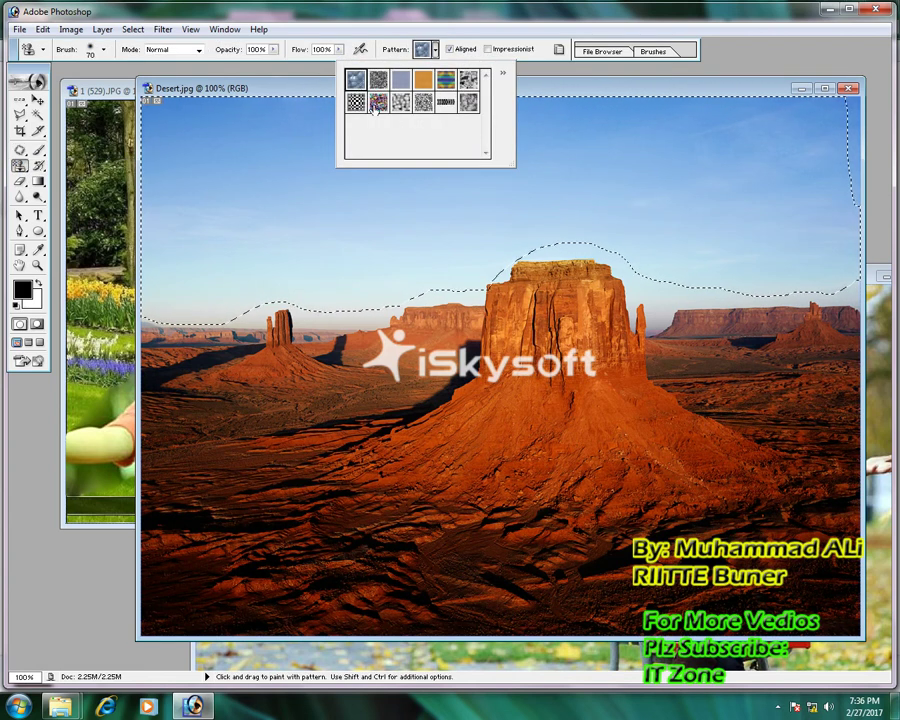
pyautogui.doubleClick(355, 79)
pyautogui.moveTo(250, 200)
pyautogui.mouseDown()
pyautogui.moveTo(167, 249)
pyautogui.moveTo(250, 140)
pyautogui.mouseUp()
pyautogui.moveTo(360, 118)
pyautogui.mouseDown()
pyautogui.moveTo(770, 118)
pyautogui.moveTo(840, 160)
pyautogui.moveTo(680, 200)
pyautogui.moveTo(753, 278)
pyautogui.moveTo(600, 180)
pyautogui.moveTo(540, 200)
pyautogui.moveTo(490, 150)
pyautogui.moveTo(400, 200)
pyautogui.moveTo(330, 260)
pyautogui.moveTo(176, 290)
pyautogui.moveTo(160, 305)
pyautogui.mouseUp()
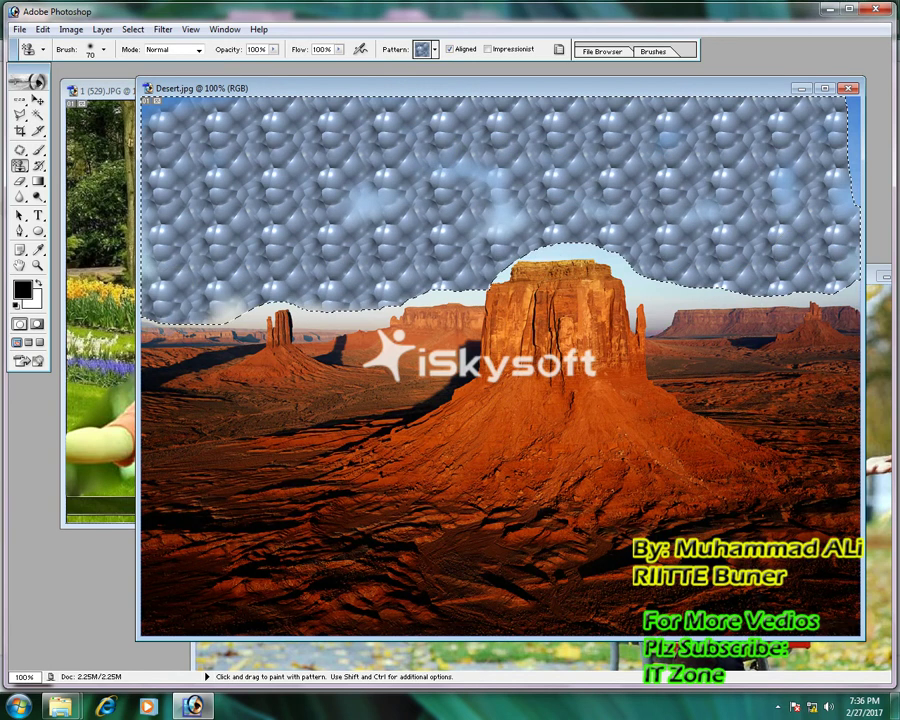
pyautogui.moveTo(330, 150); pyautogui.dragTo(370, 205)
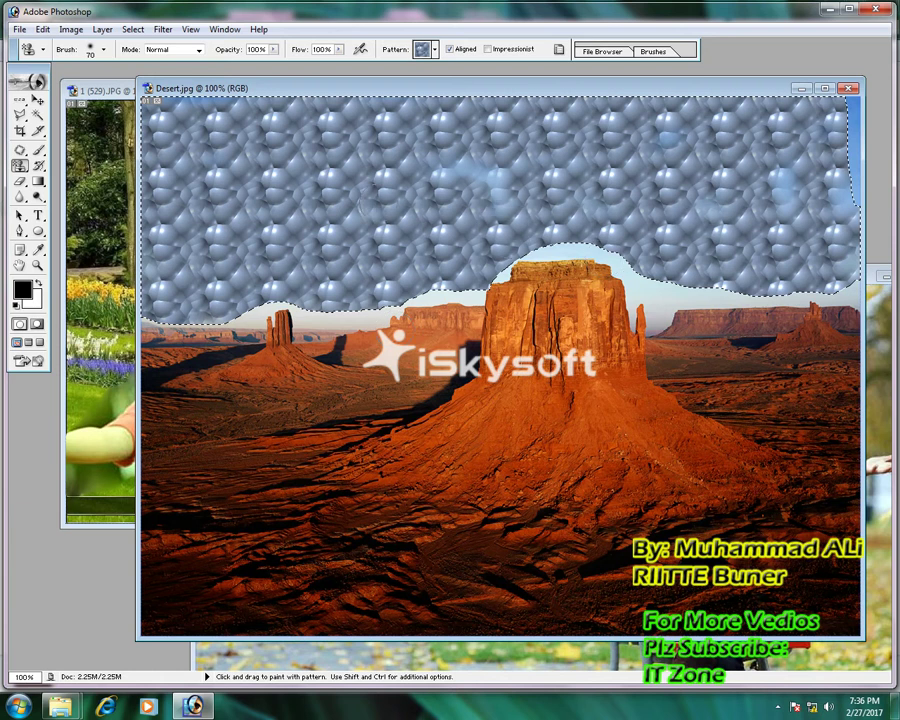
pyautogui.hotkey('ctrl', 'd')
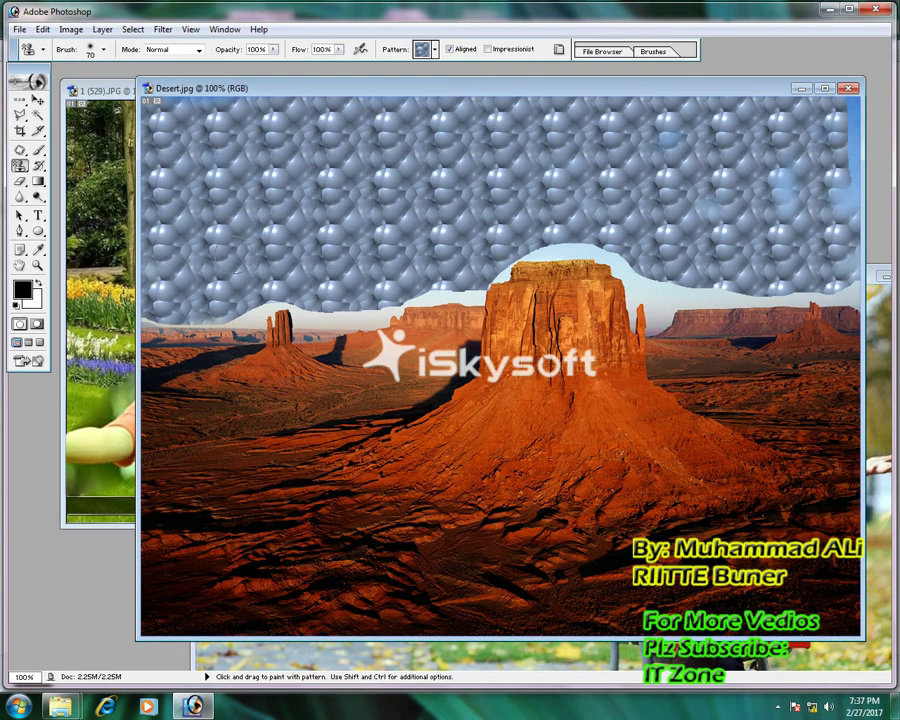
pyautogui.moveTo(277, 302); pyautogui.dragTo(215, 328)
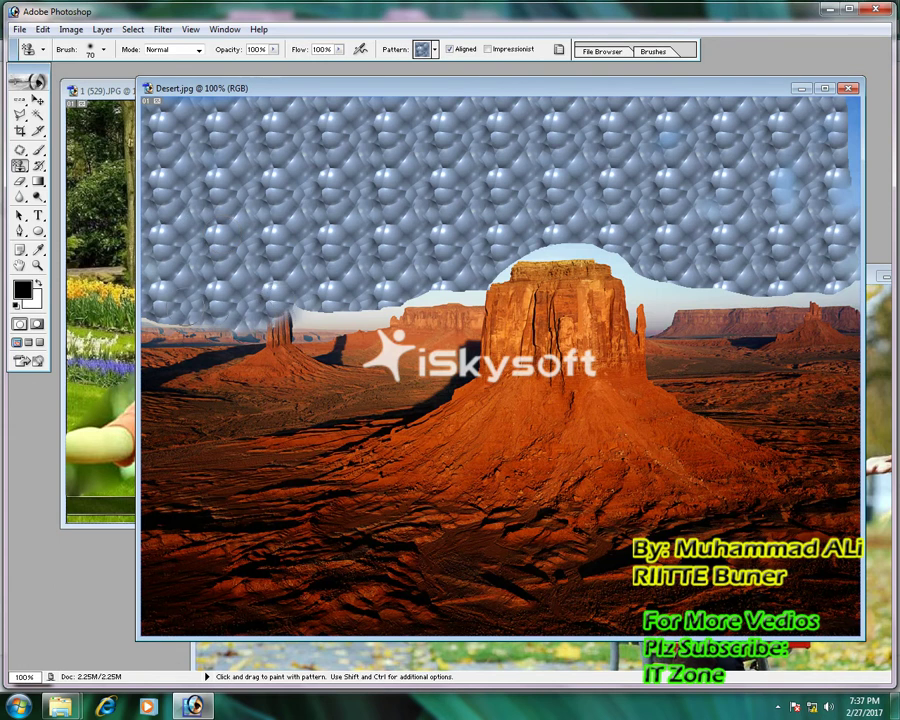
pyautogui.moveTo(169, 299); pyautogui.dragTo(372, 305)
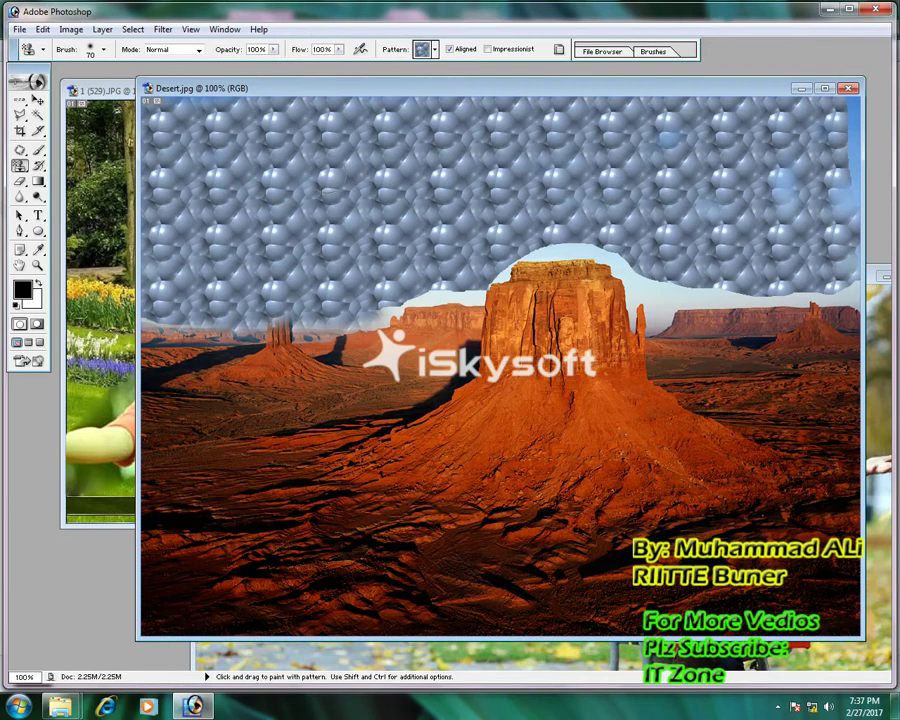
# - Undo the bubble painting and test fainter bubbles in the upper-left sky
pyautogui.hotkey('ctrl', 'z')
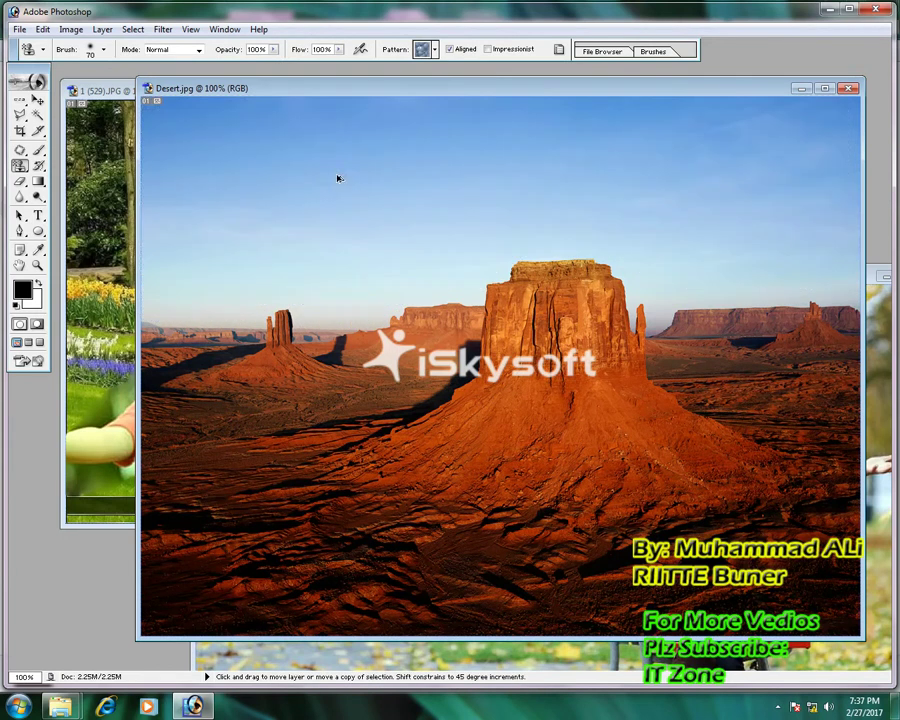
pyautogui.click(273, 50)
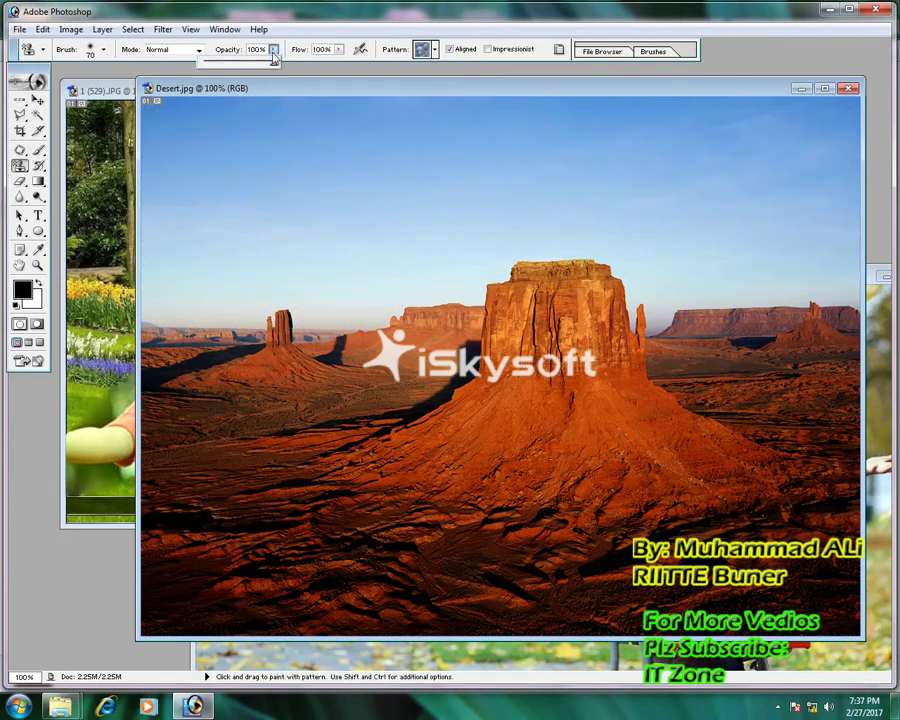
pyautogui.moveTo(274, 66); pyautogui.dragTo(220, 68)
pyautogui.moveTo(173, 191)
pyautogui.mouseDown()
pyautogui.moveTo(200, 140)
pyautogui.moveTo(723, 164)
pyautogui.mouseUp()
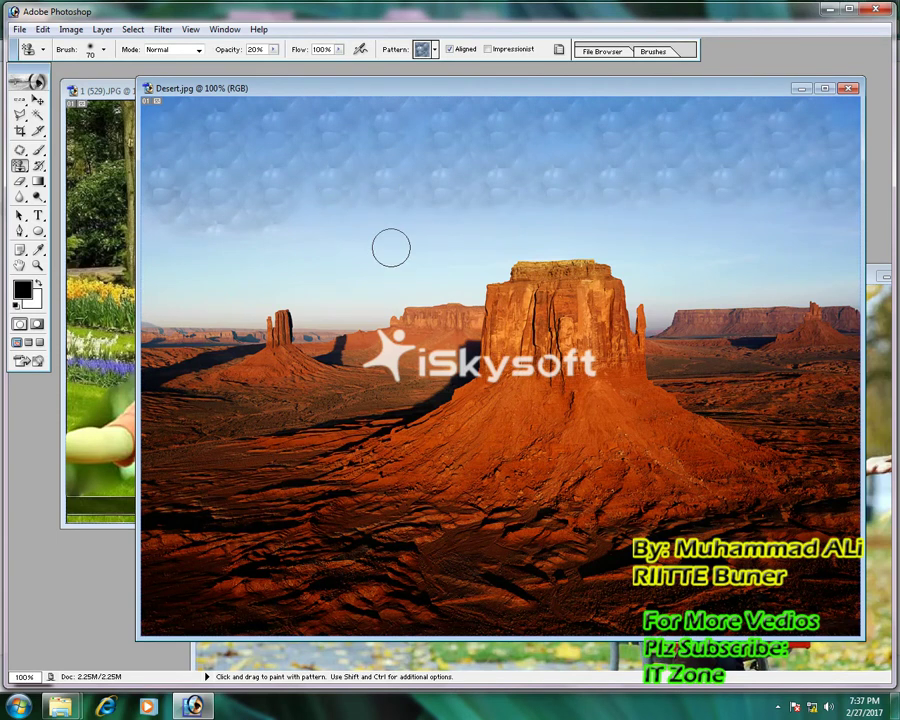
# - Set the pattern stamp opacity to 7%
pyautogui.click(273, 49)
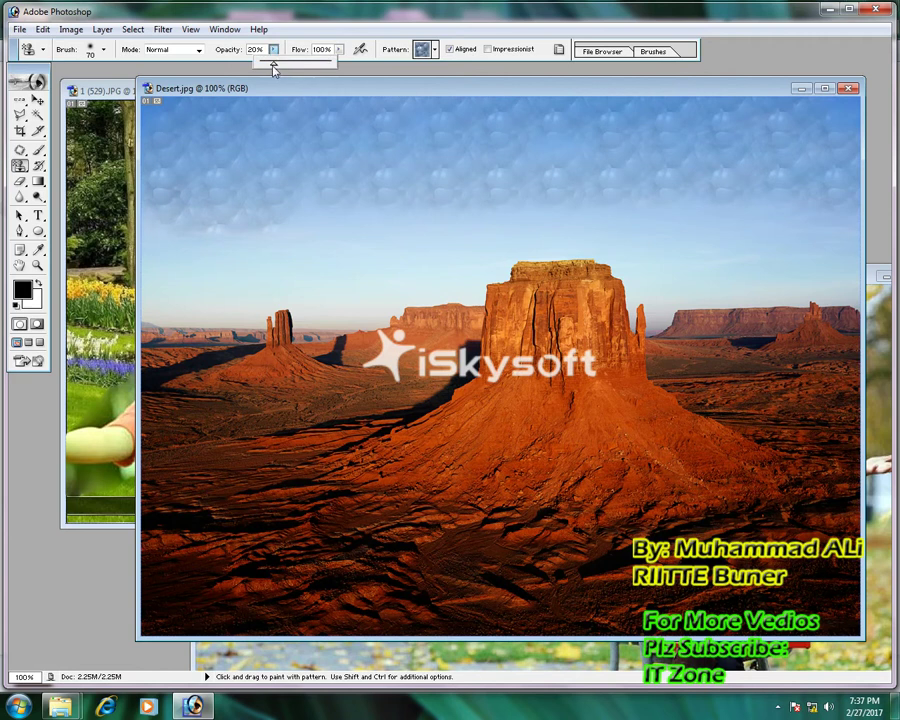
pyautogui.moveTo(273, 67); pyautogui.dragTo(262, 64)
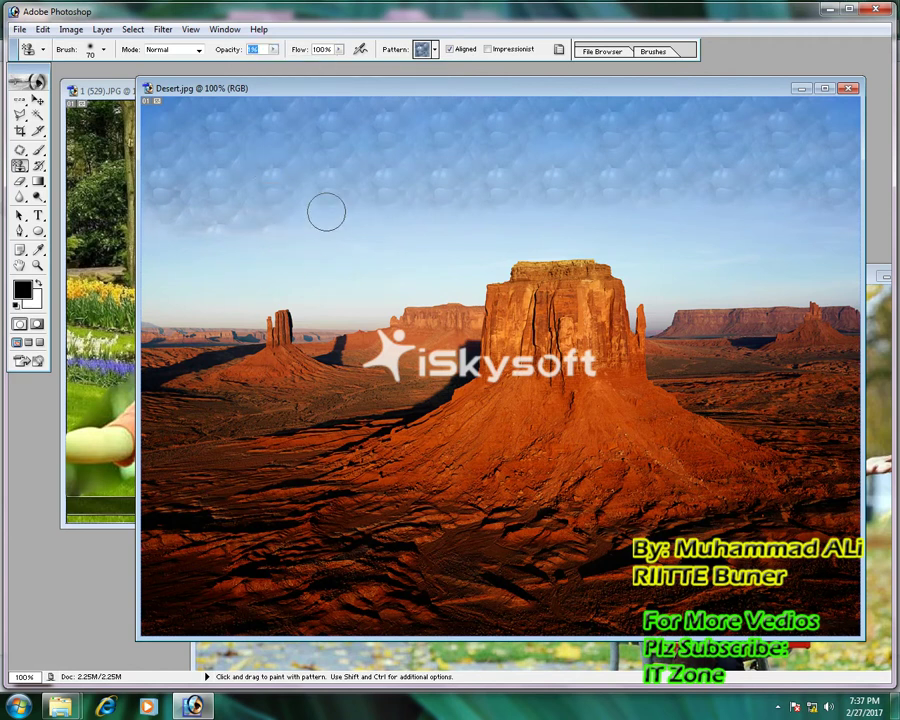
pyautogui.click(273, 49)
pyautogui.moveTo(275, 67); pyautogui.dragTo(278, 69)
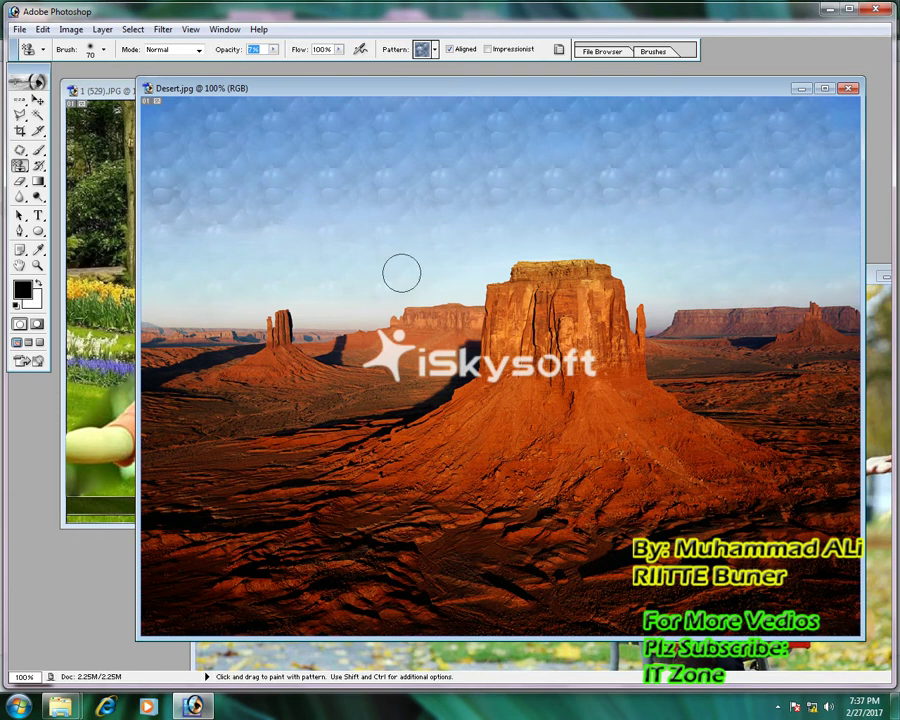
pyautogui.press('Return')
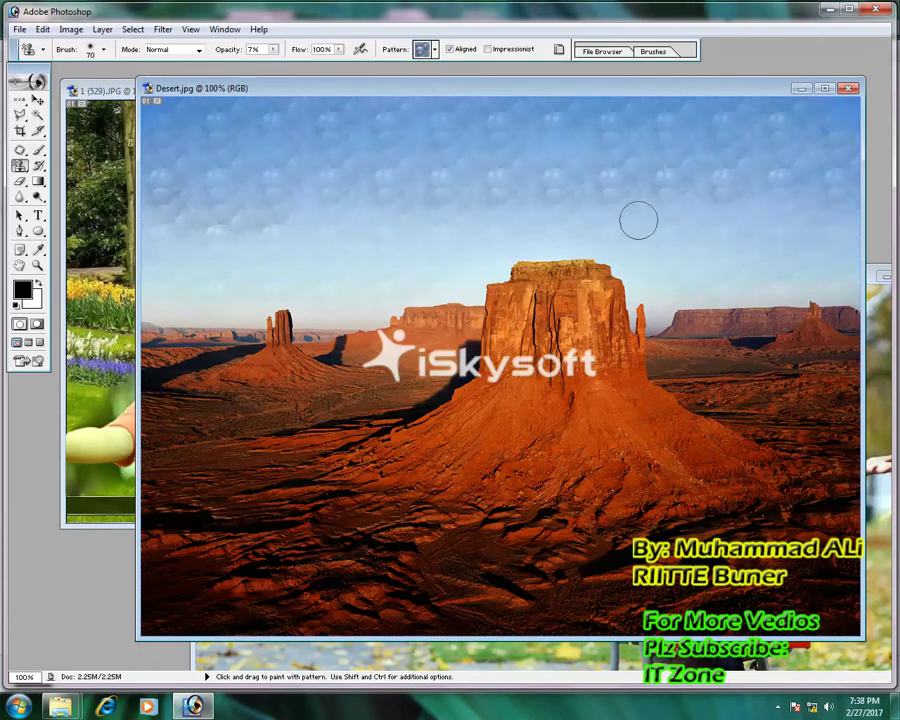
# - Set the stamp opacity to 92% and choose the colourful striped pattern
pyautogui.click(273, 49)
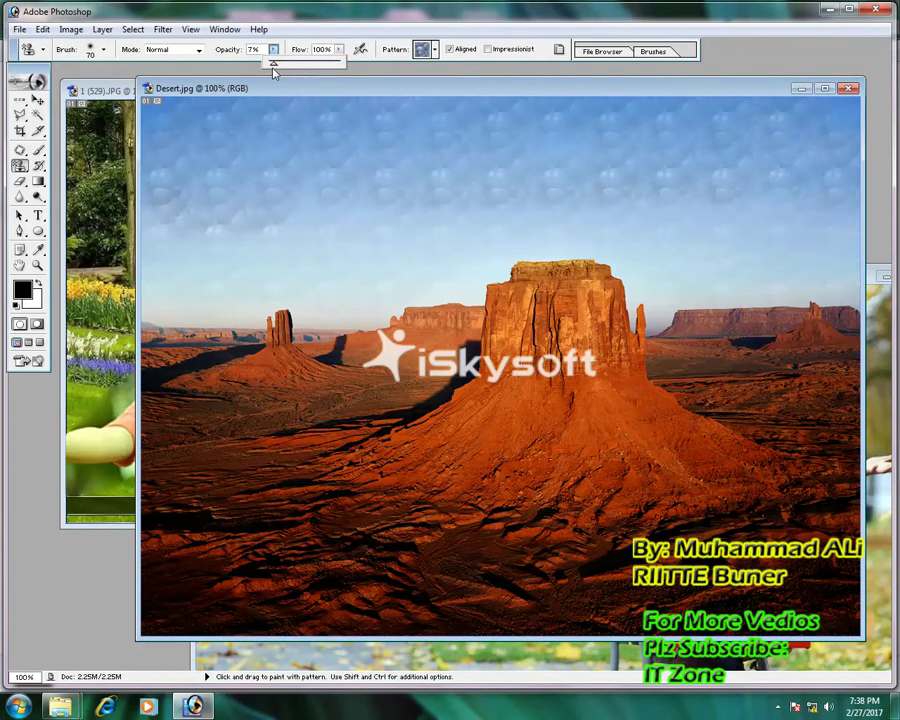
pyautogui.moveTo(270, 62); pyautogui.dragTo(334, 64)
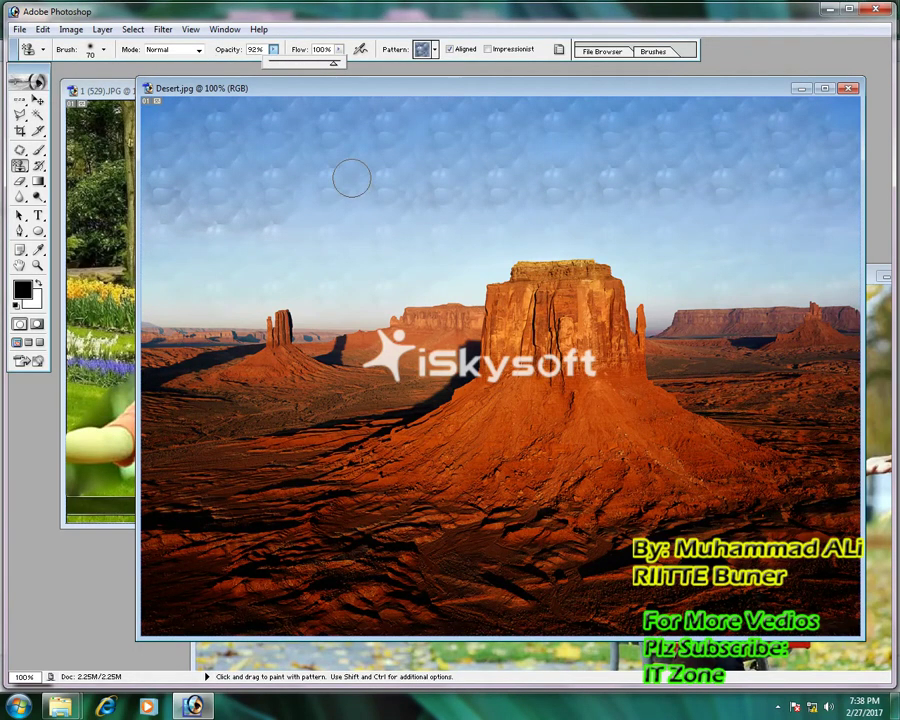
pyautogui.click(435, 49)
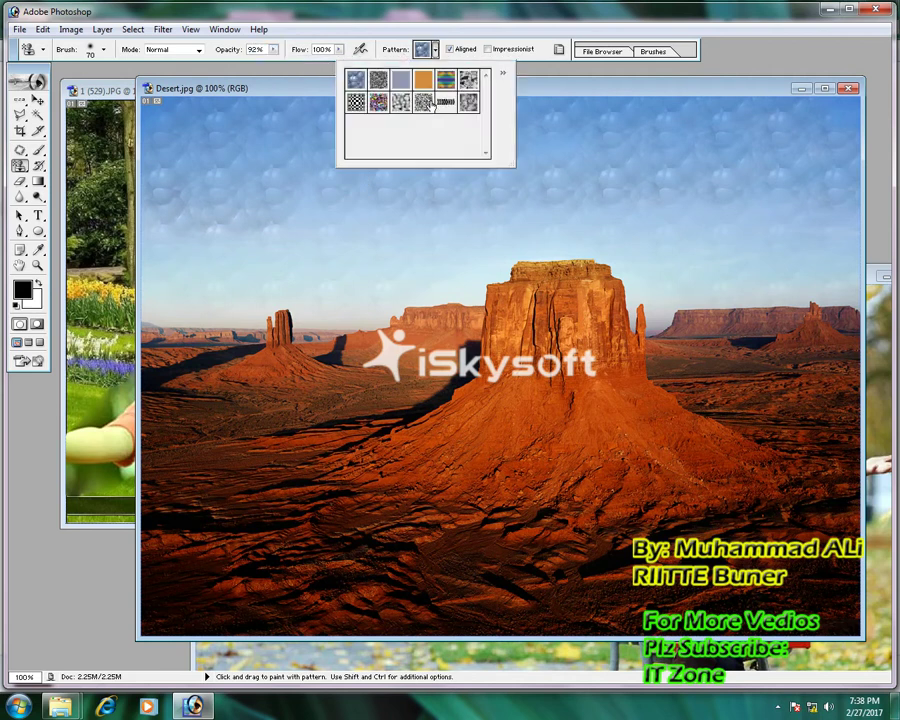
pyautogui.click(445, 80)
# - Paint a test stripe stroke across the upper-left sky, then undo it
pyautogui.click(321, 49)
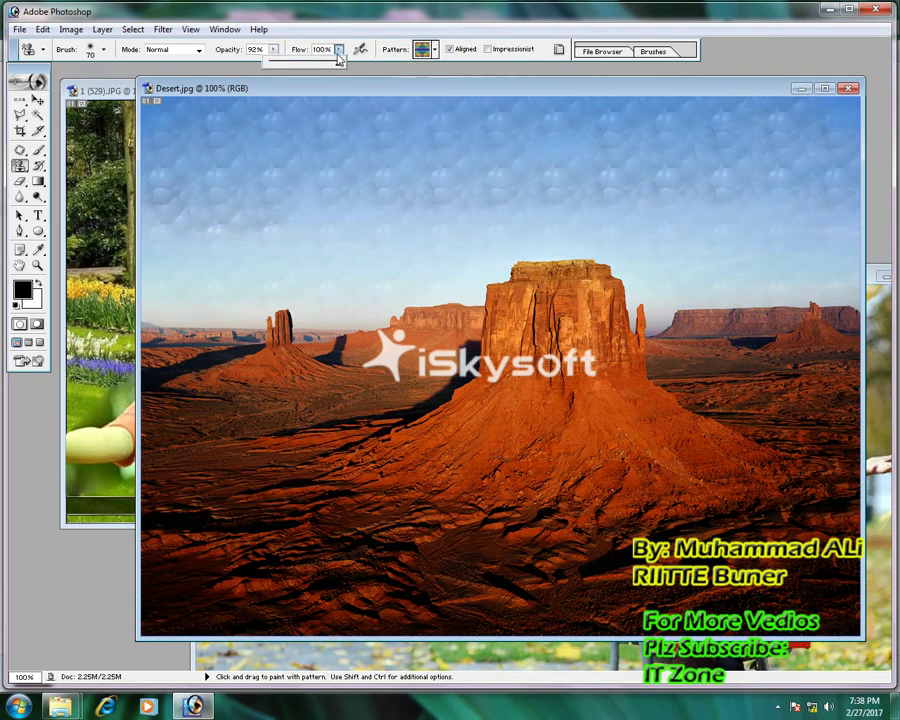
pyautogui.moveTo(225, 140)
pyautogui.mouseDown()
pyautogui.moveTo(270, 185)
pyautogui.moveTo(450, 158)
pyautogui.mouseUp()
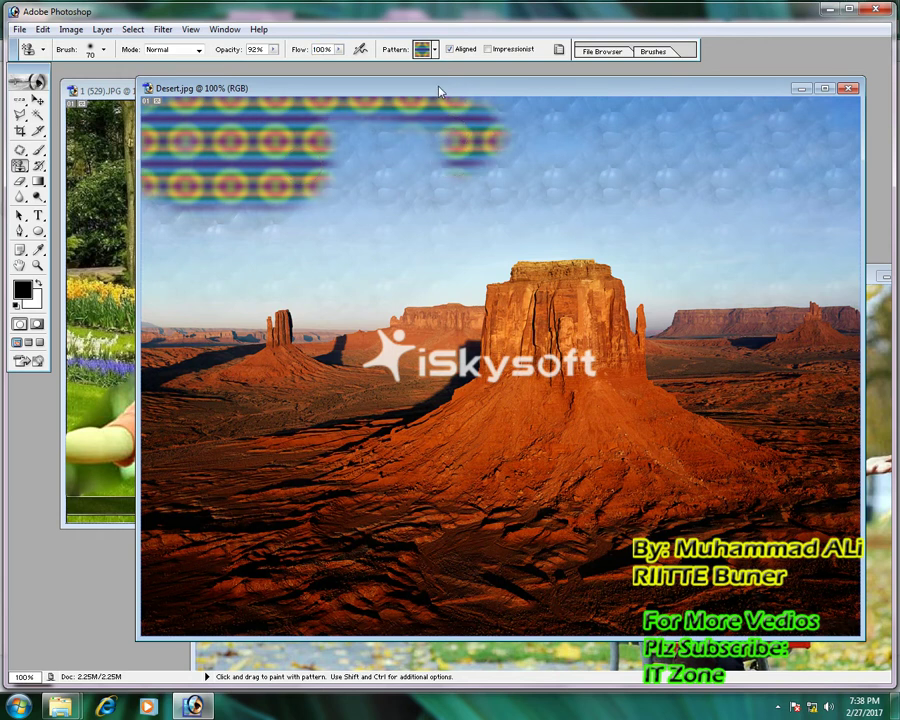
pyautogui.hotkey('ctrl', 'z')
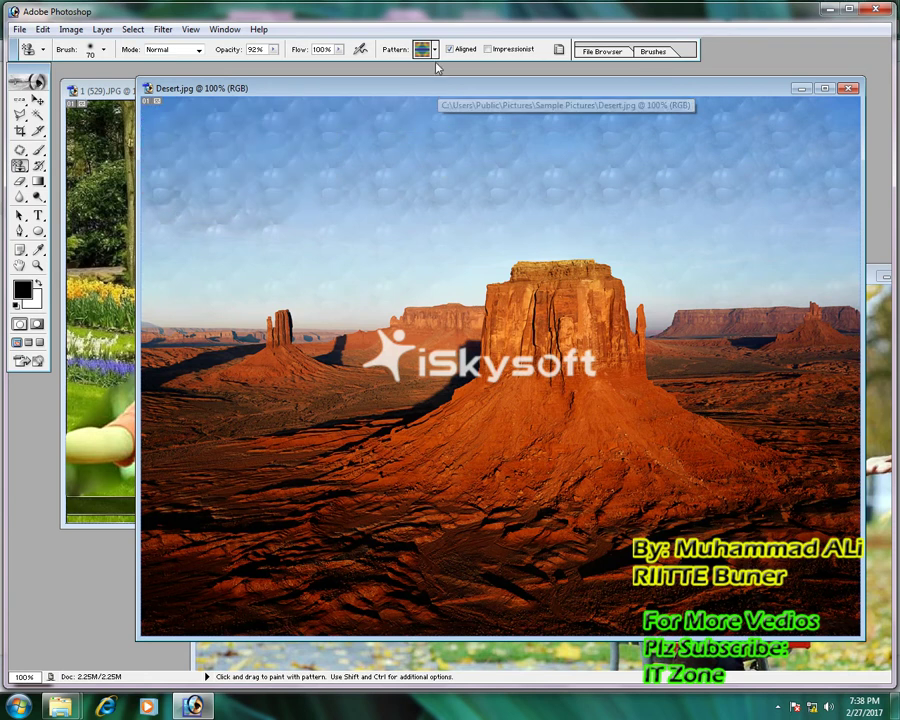
pyautogui.click(339, 49)
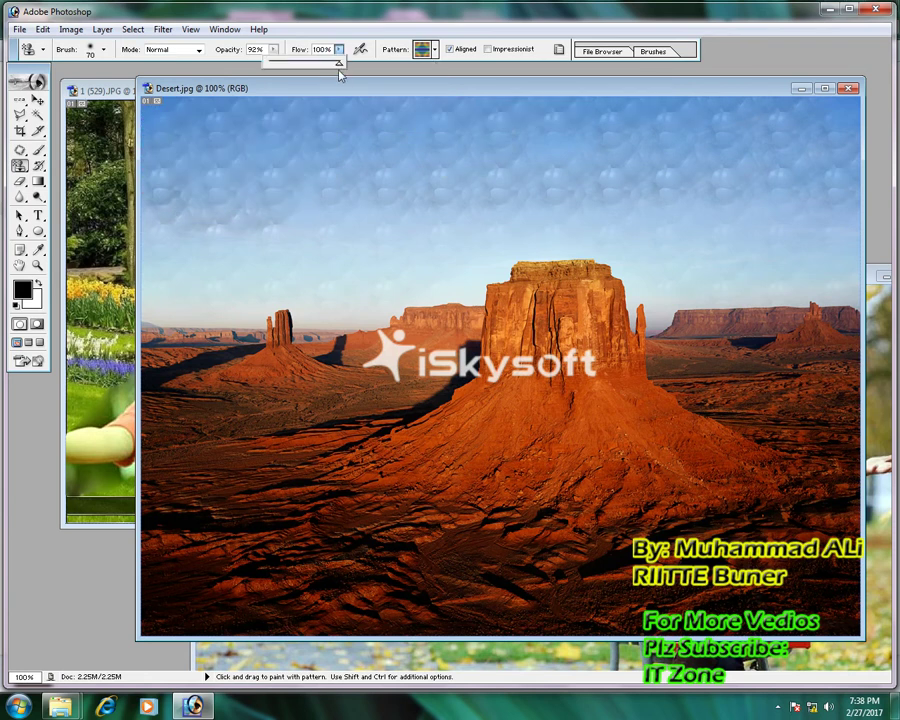
# - Lower the flow to 16% and test faint pattern strokes in the upper-left sky
pyautogui.moveTo(339, 63); pyautogui.dragTo(280, 63)
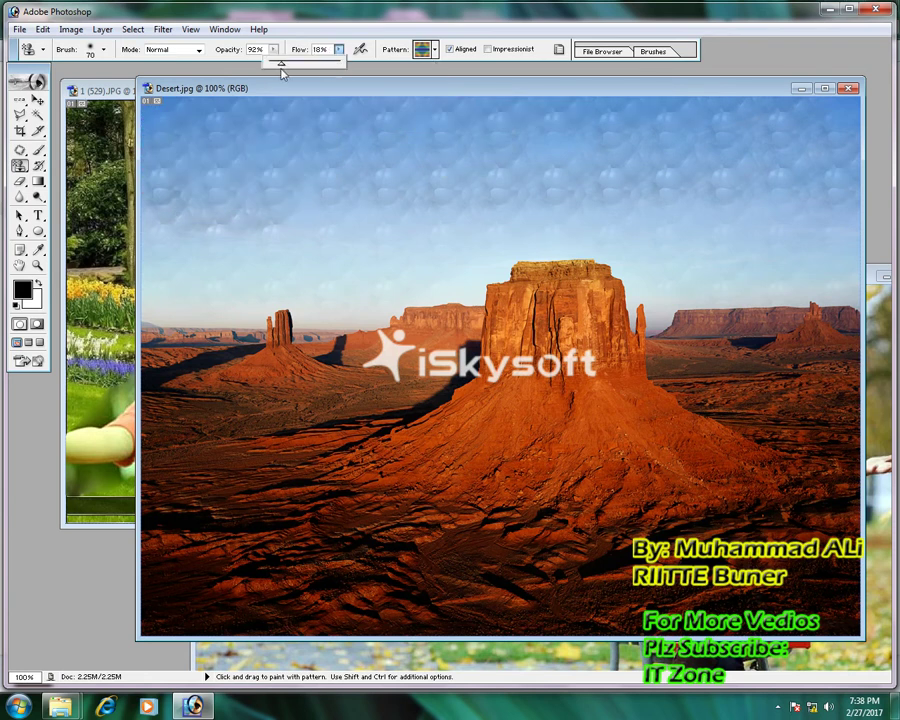
pyautogui.click(257, 145)
pyautogui.moveTo(227, 177); pyautogui.dragTo(270, 150)
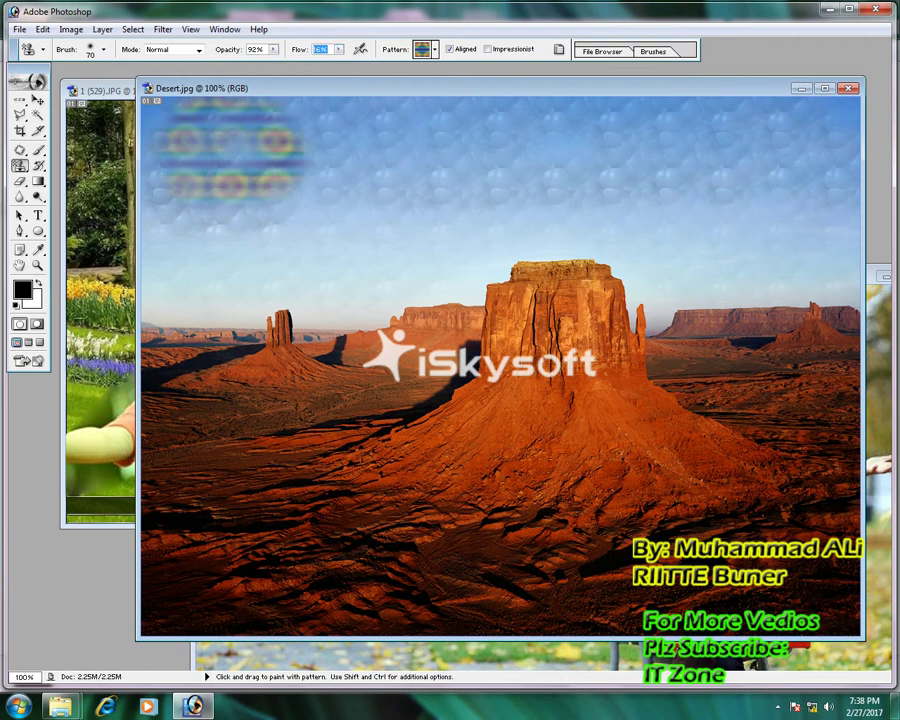
pyautogui.hotkey('ctrl', 'z')
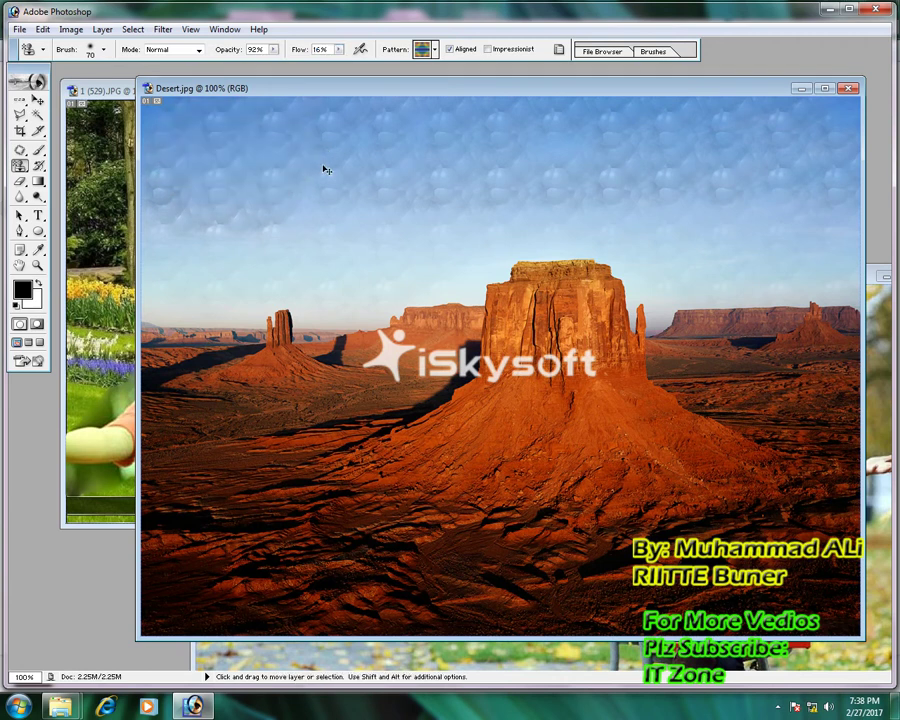
pyautogui.moveTo(264, 158); pyautogui.dragTo(390, 155)
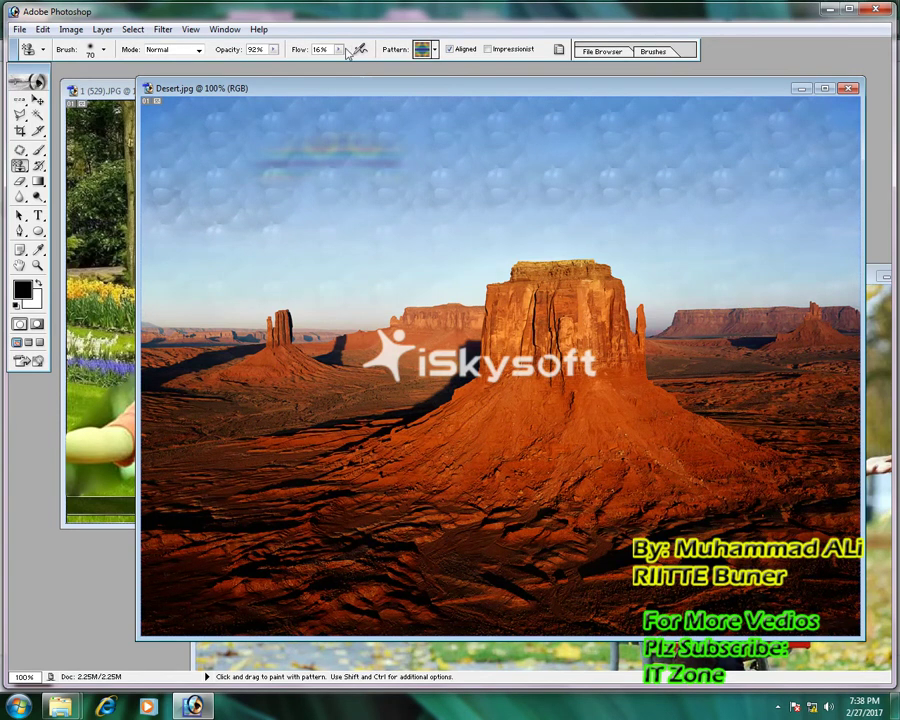
# - Try a bright rainbow band at 100% flow, then undo all test strokes
pyautogui.click(339, 49)
pyautogui.moveTo(337, 63); pyautogui.dragTo(430, 65)
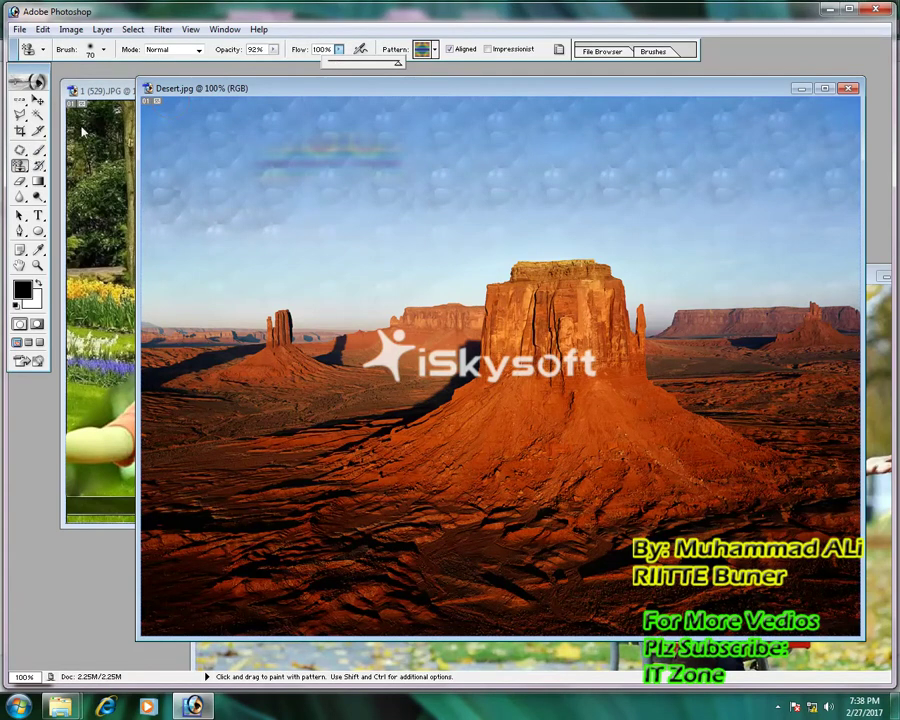
pyautogui.press('Return')
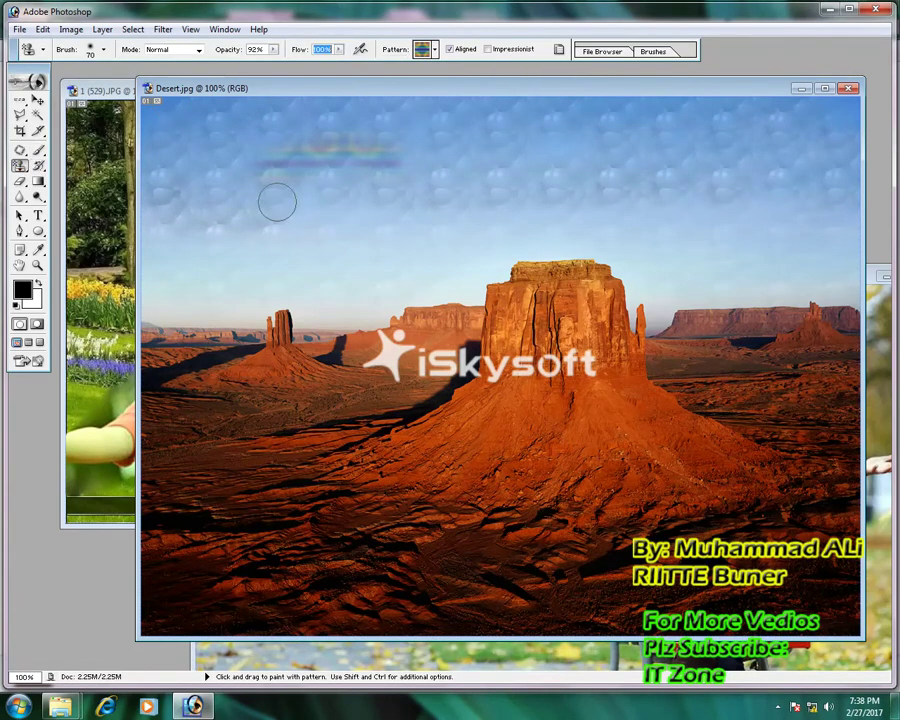
pyautogui.moveTo(277, 202); pyautogui.dragTo(432, 204)
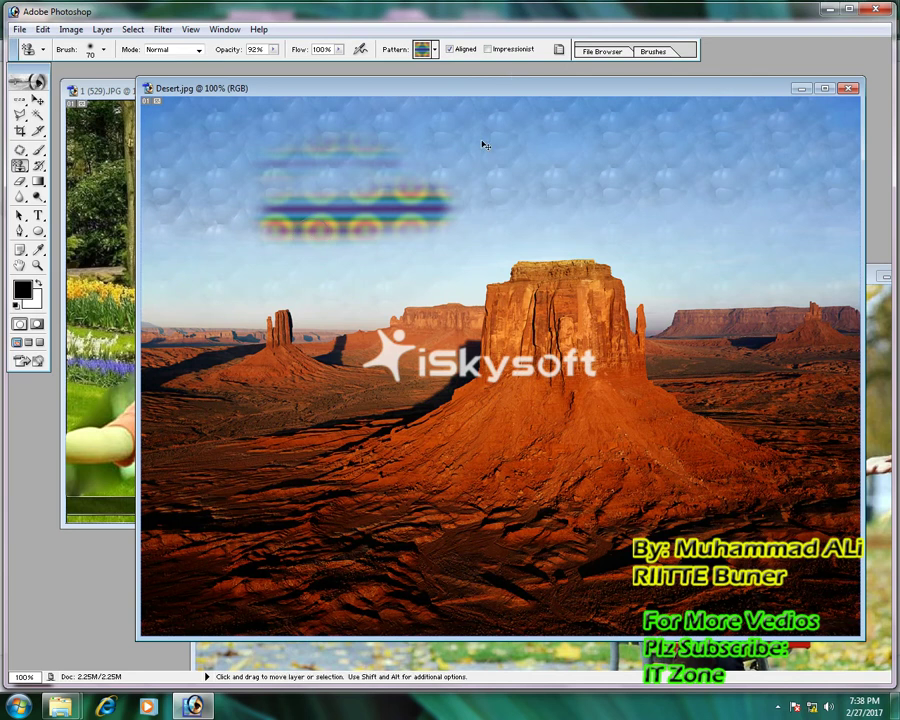
pyautogui.hotkey('ctrl', 'z')
pyautogui.hotkey('ctrl', 'z')
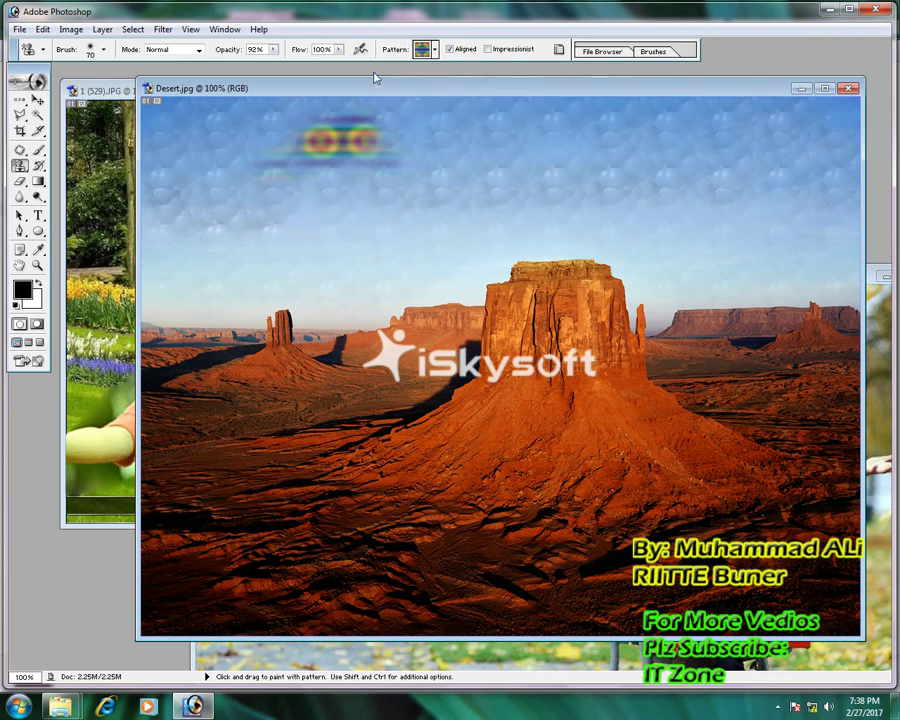
pyautogui.hotkey('ctrl', 'z')
pyautogui.hotkey('ctrl', 'alt', 'z')
# - At 13% flow, paint a soft striped band across the upper sky
pyautogui.moveTo(339, 49)
pyautogui.mouseDown()
pyautogui.moveTo(337, 66)
pyautogui.moveTo(279, 71)
pyautogui.mouseUp()
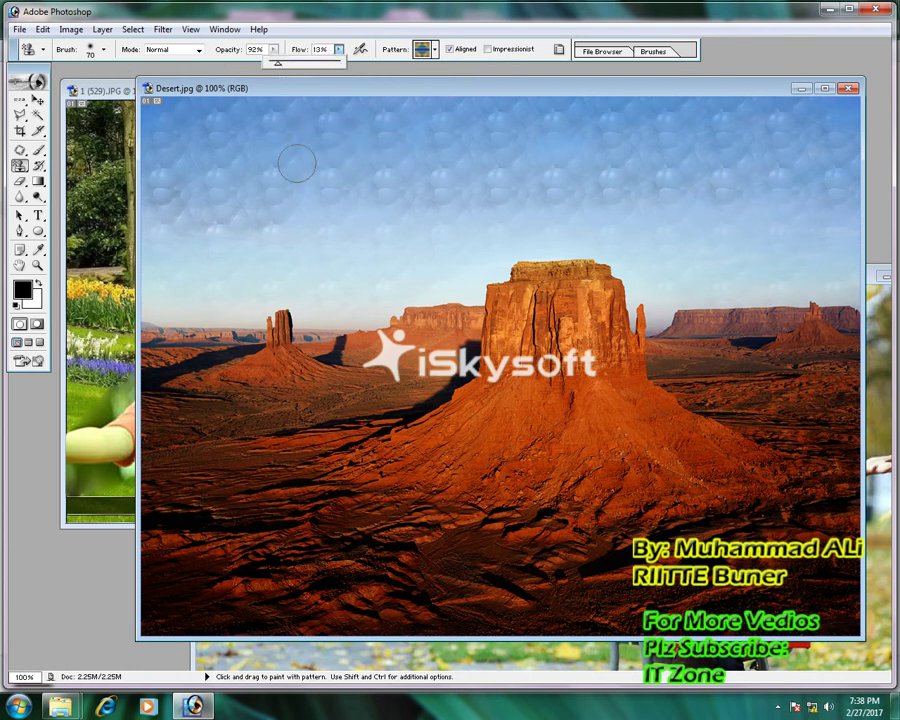
pyautogui.moveTo(295, 155)
pyautogui.mouseDown()
pyautogui.moveTo(405, 148)
pyautogui.moveTo(299, 157)
pyautogui.moveTo(398, 142)
pyautogui.mouseUp()
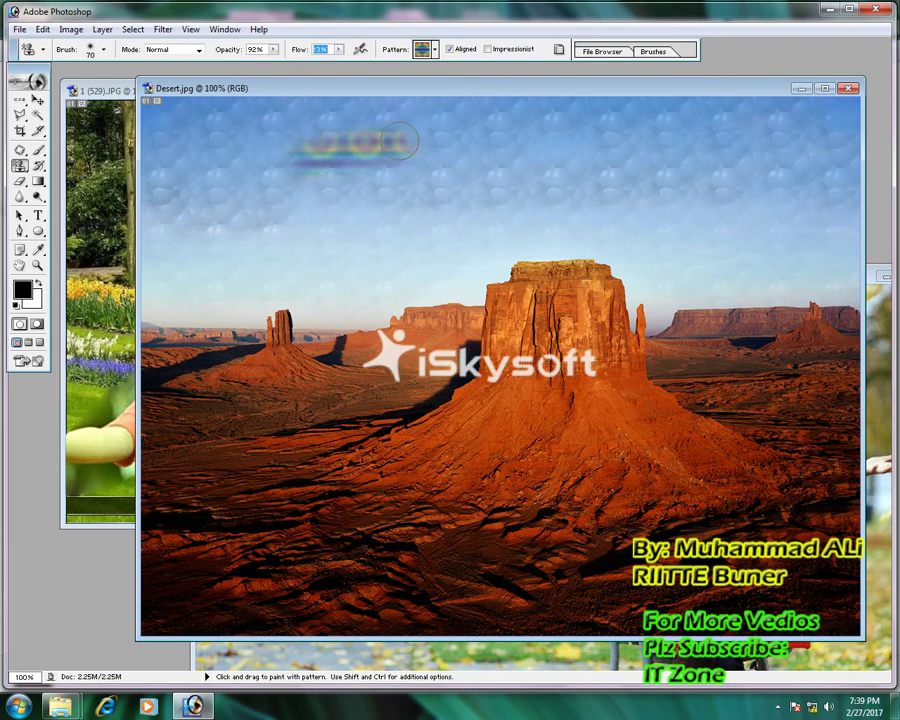
pyautogui.moveTo(290, 148)
pyautogui.mouseDown()
pyautogui.moveTo(478, 143)
pyautogui.moveTo(299, 177)
pyautogui.moveTo(455, 200)
pyautogui.mouseUp()
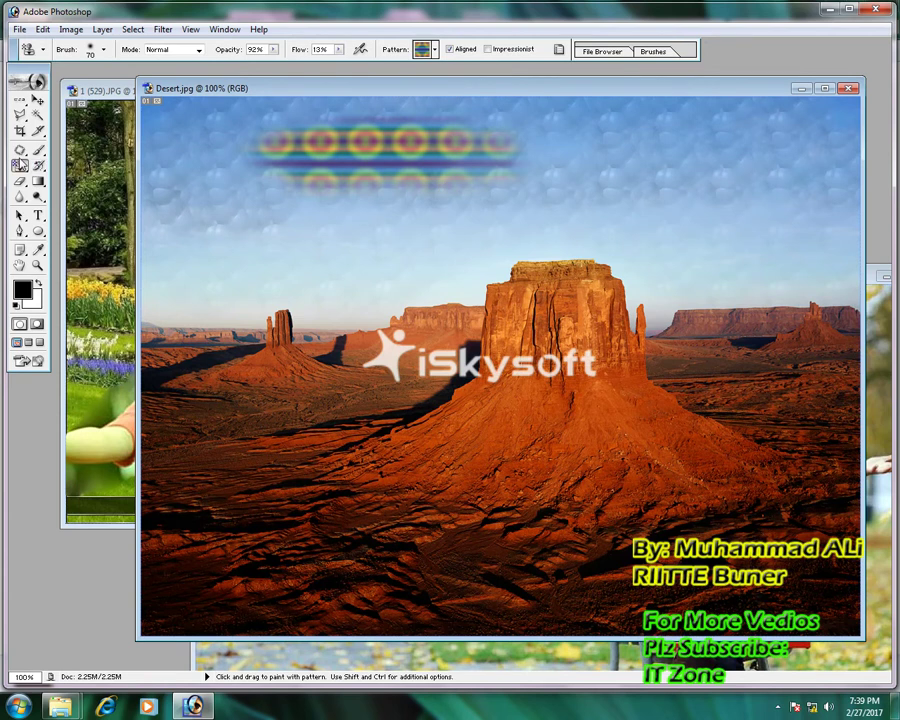
# - Switch from the stamp tools to the ordinary Brush Tool
pyautogui.click(22, 168)
pyautogui.click(18, 152)
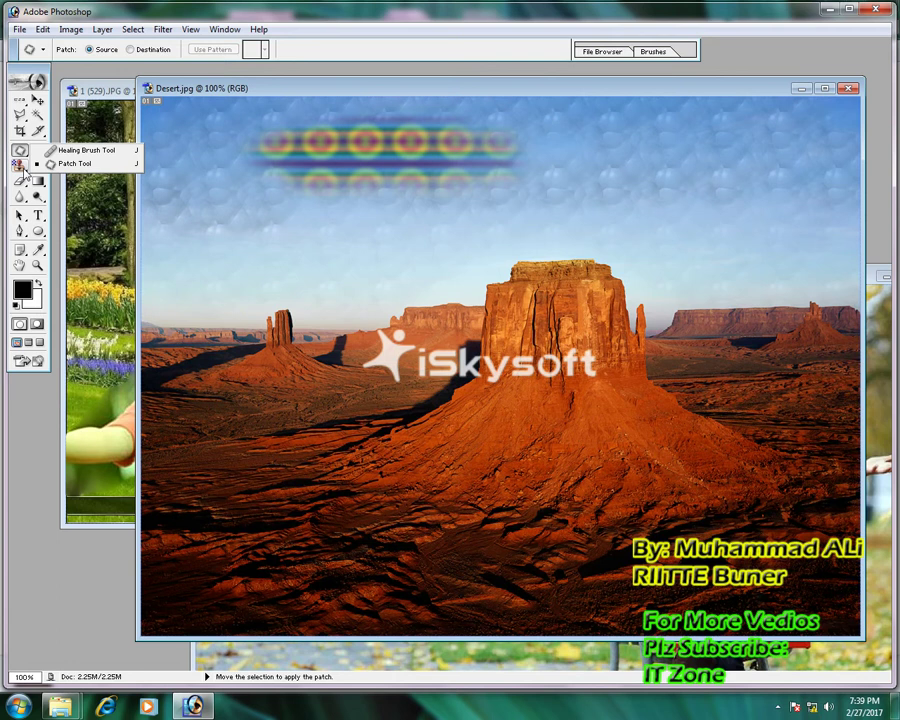
pyautogui.click(20, 167)
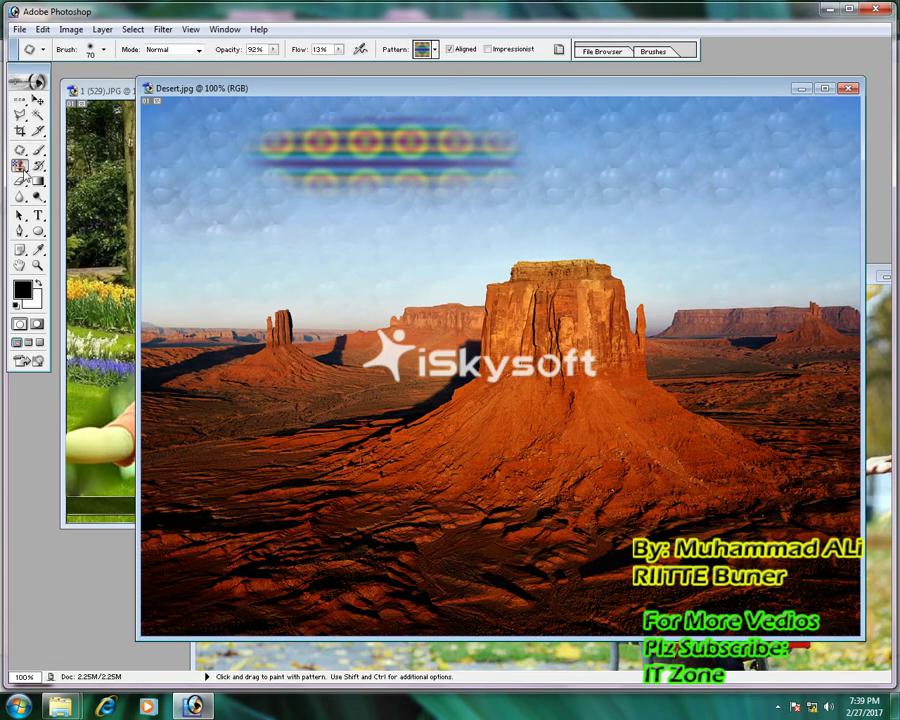
pyautogui.click(37, 152)
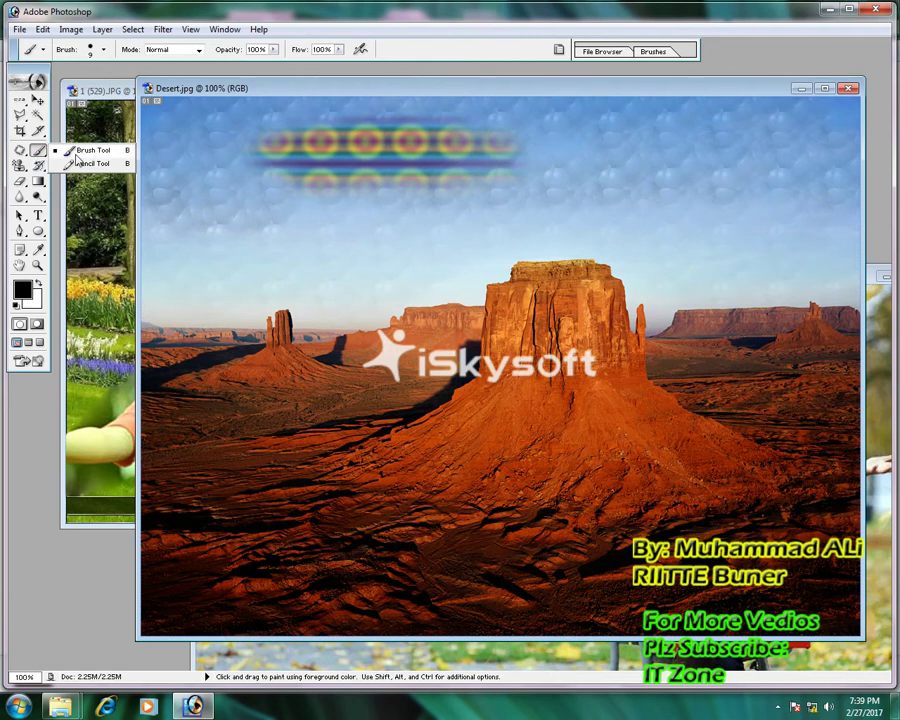
pyautogui.click(84, 155)
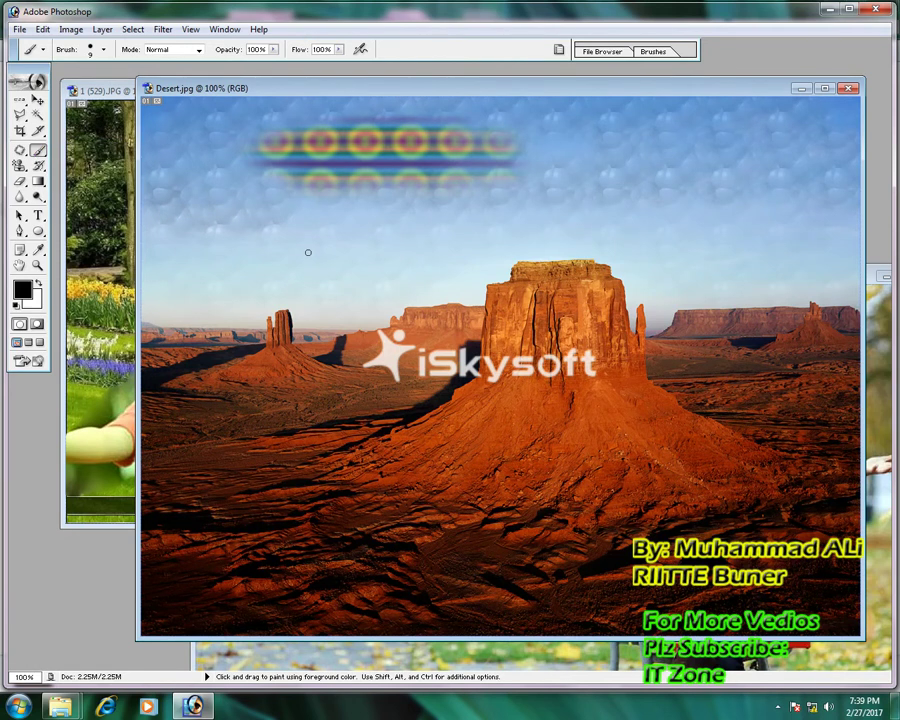
# - Enlarge the brush to 50 px, test a black stroke, and undo it with the pattern band
pyautogui.press(']')
pyautogui.press(']')
pyautogui.press(']')
pyautogui.moveTo(718, 155)
pyautogui.mouseDown()
pyautogui.moveTo(720, 210)
pyautogui.moveTo(660, 182)
pyautogui.moveTo(628, 232)
pyautogui.moveTo(608, 222)
pyautogui.mouseUp()
pyautogui.press('v')
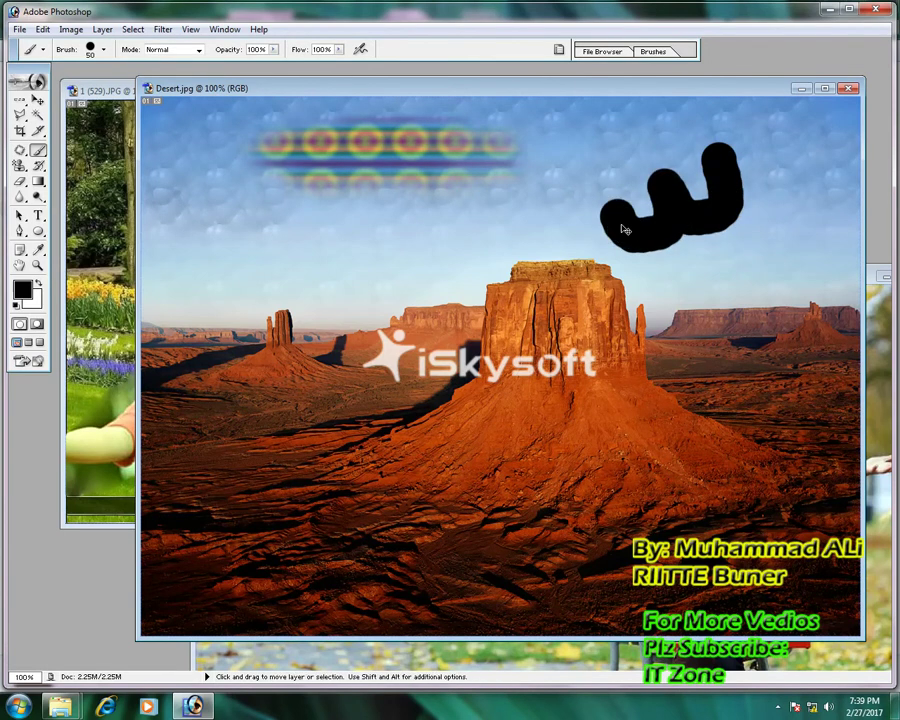
pyautogui.hotkey('ctrl', 'alt', 'z')
pyautogui.hotkey('ctrl', 'alt', 'z')
pyautogui.press('b')
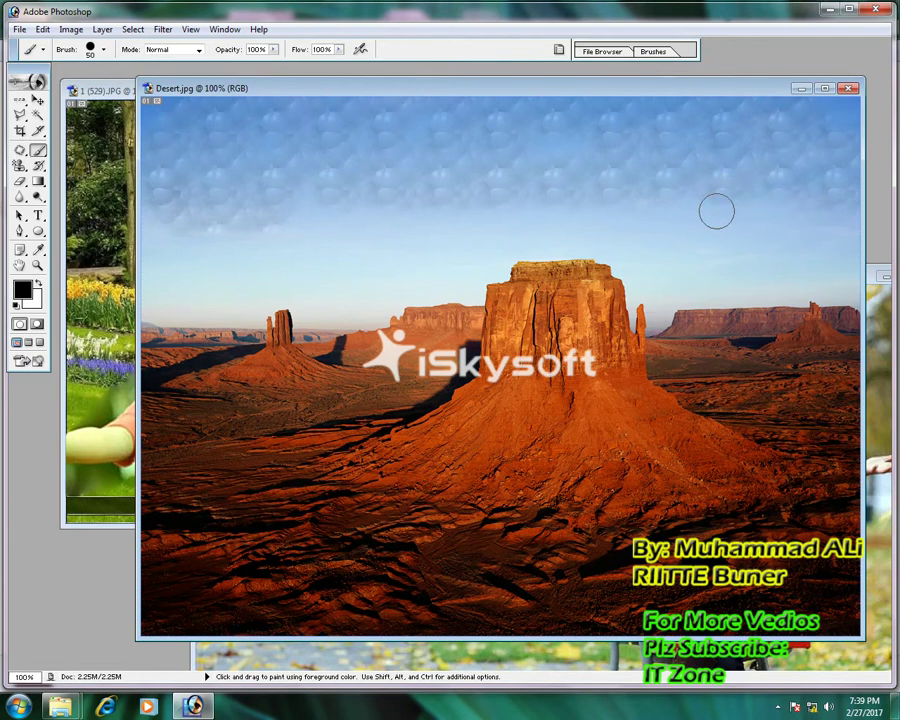
# - Paint black calligraphy strokes and dots across the sky and butte
pyautogui.click(715, 193)
pyautogui.moveTo(715, 193)
pyautogui.mouseDown()
pyautogui.moveTo(673, 211)
pyautogui.moveTo(649, 239)
pyautogui.moveTo(389, 219)
pyautogui.moveTo(368, 136)
pyautogui.mouseUp()
pyautogui.click(615, 134)
pyautogui.click(662, 128)
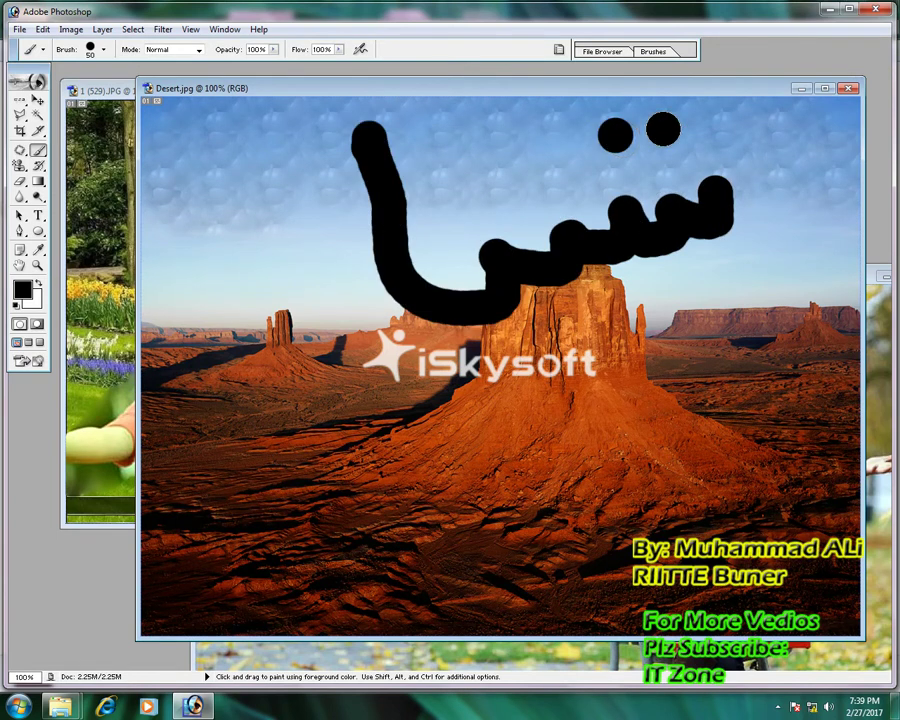
pyautogui.click(637, 112)
pyautogui.click(485, 397)
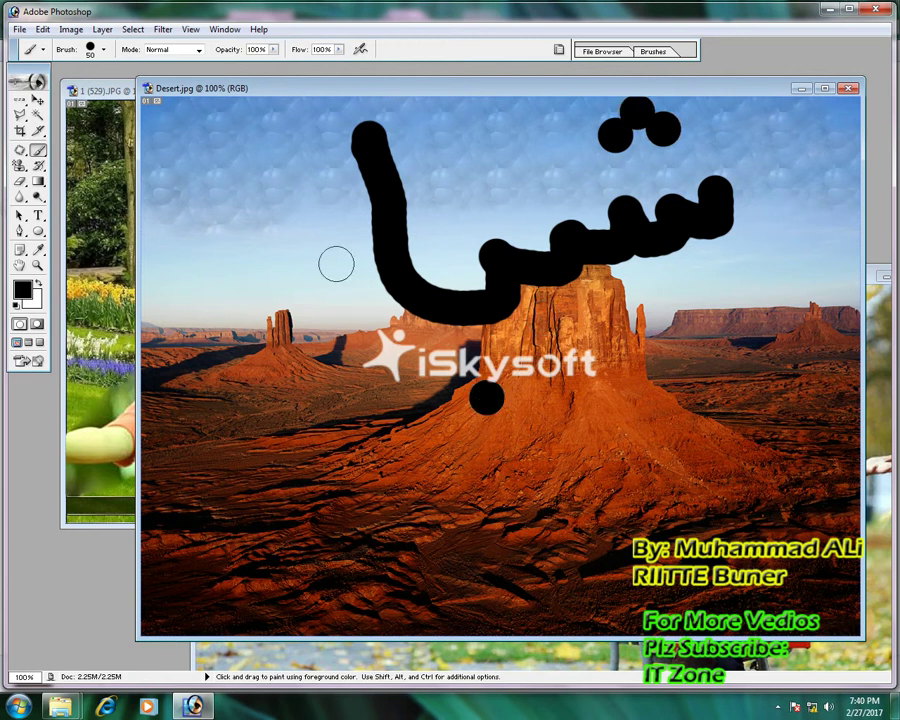
pyautogui.moveTo(337, 262)
pyautogui.mouseDown()
pyautogui.moveTo(313, 329)
pyautogui.moveTo(240, 330)
pyautogui.mouseUp()
pyautogui.click(297, 217)
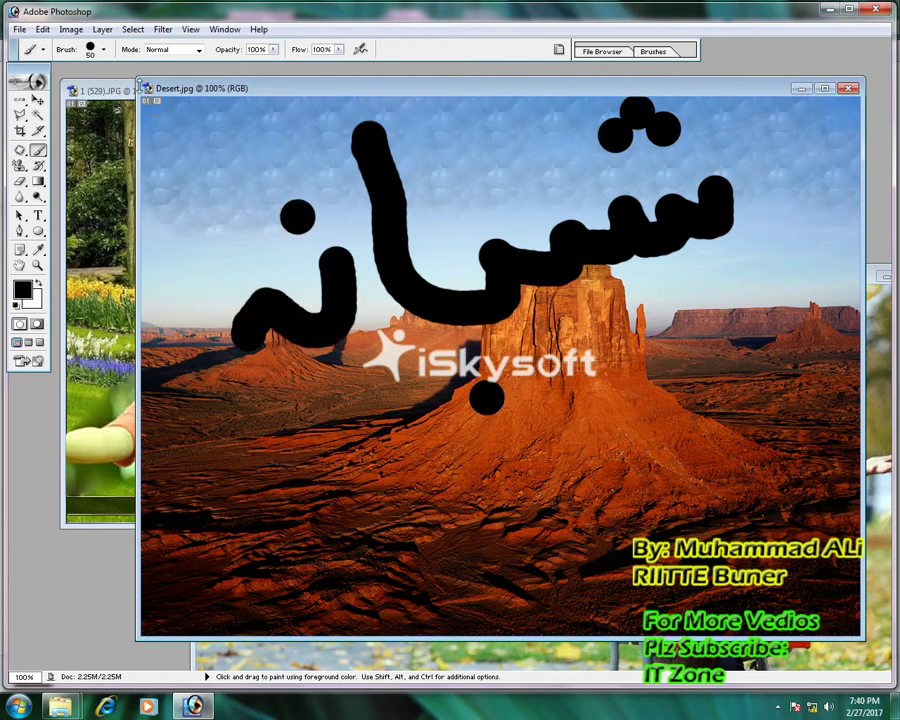
pyautogui.click(104, 50)
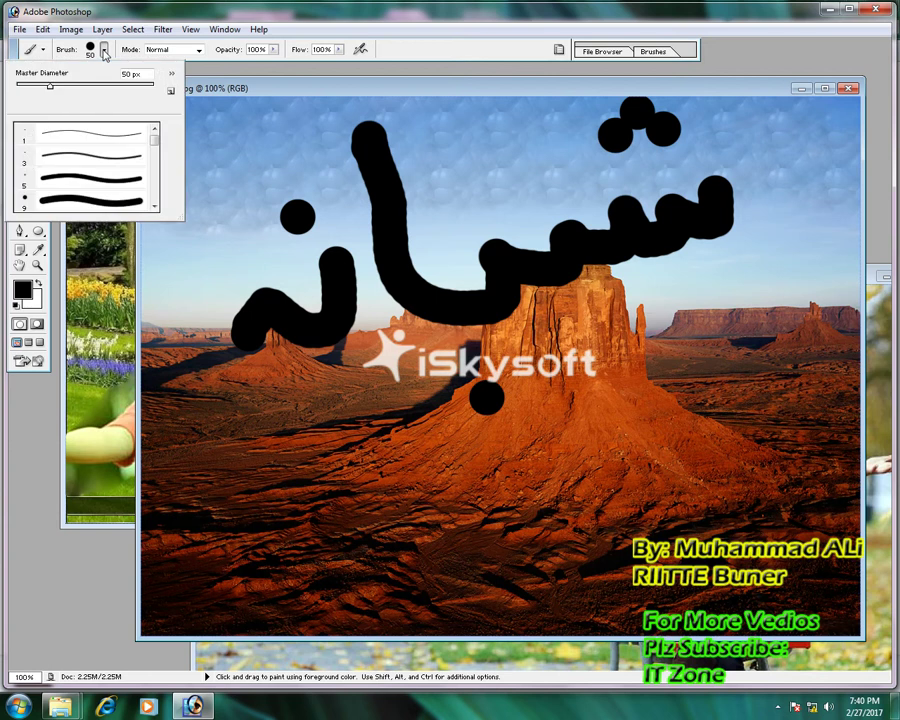
# - Choose the 13 px soft brush from the brush presets
pyautogui.click(86, 137)
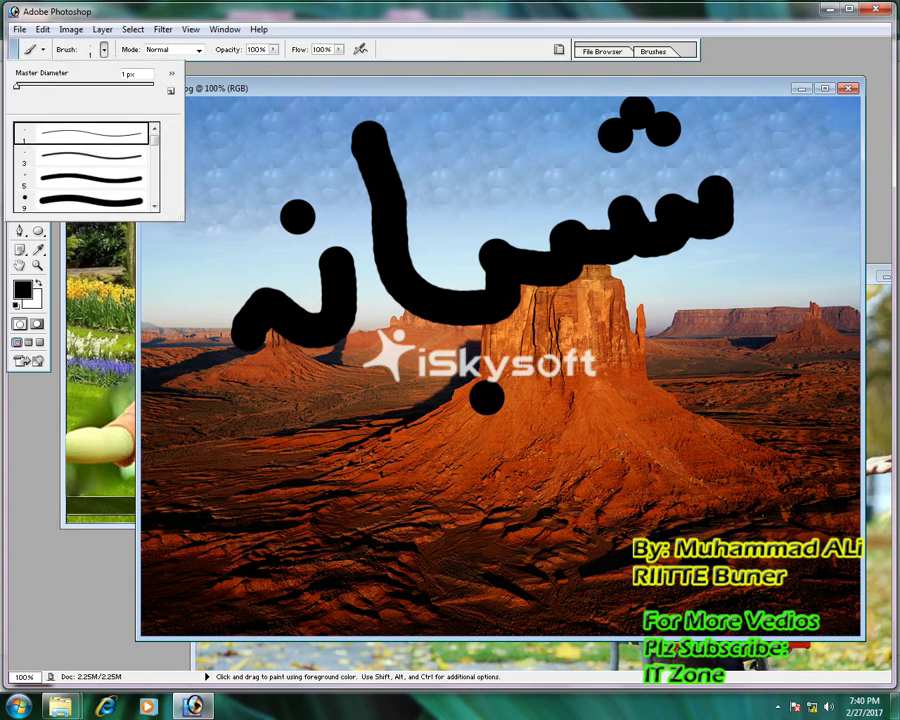
pyautogui.press('Return')
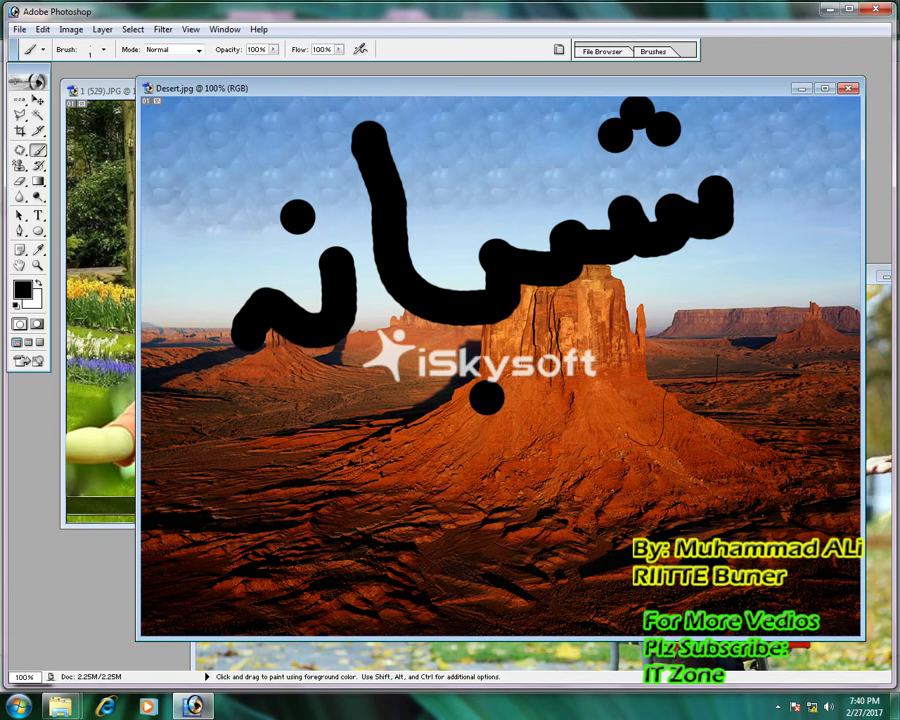
pyautogui.click(106, 50)
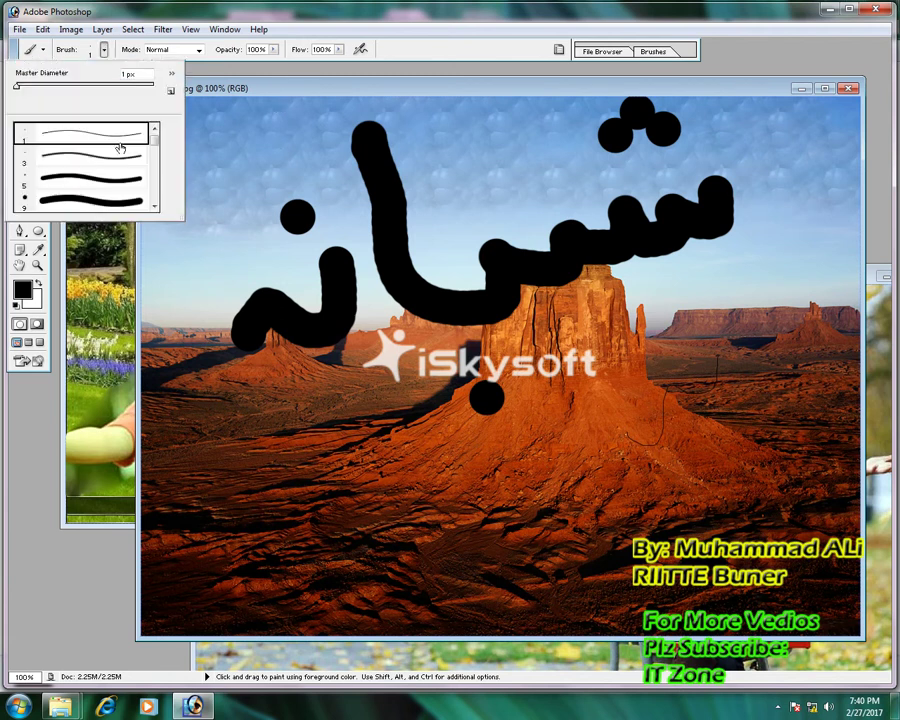
pyautogui.click(155, 207)
pyautogui.click(155, 207)
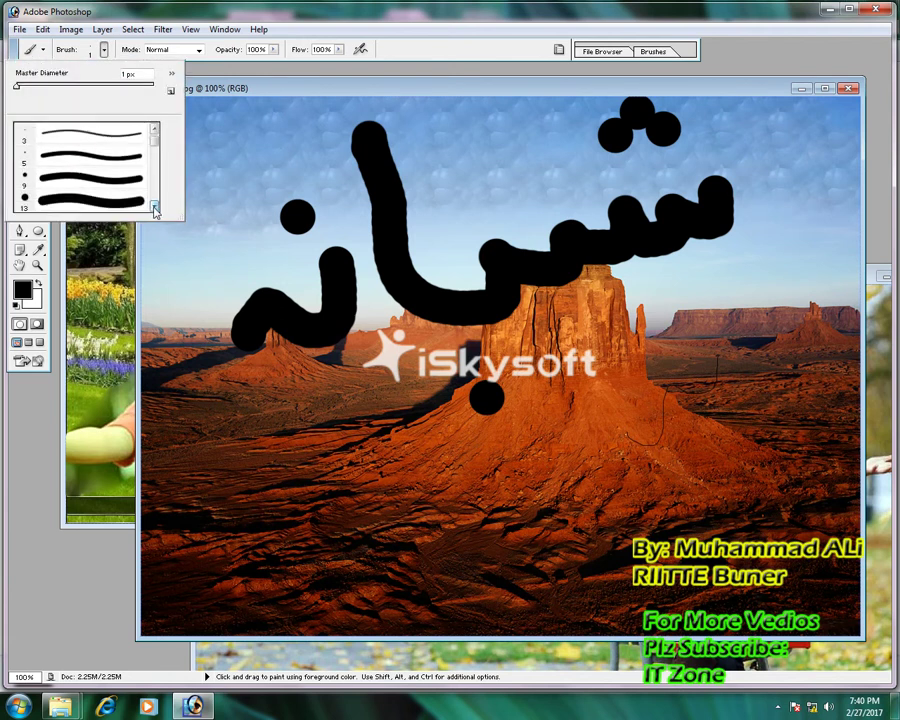
pyautogui.click(155, 207)
pyautogui.click(155, 207)
pyautogui.click(155, 207)
pyautogui.click(155, 207)
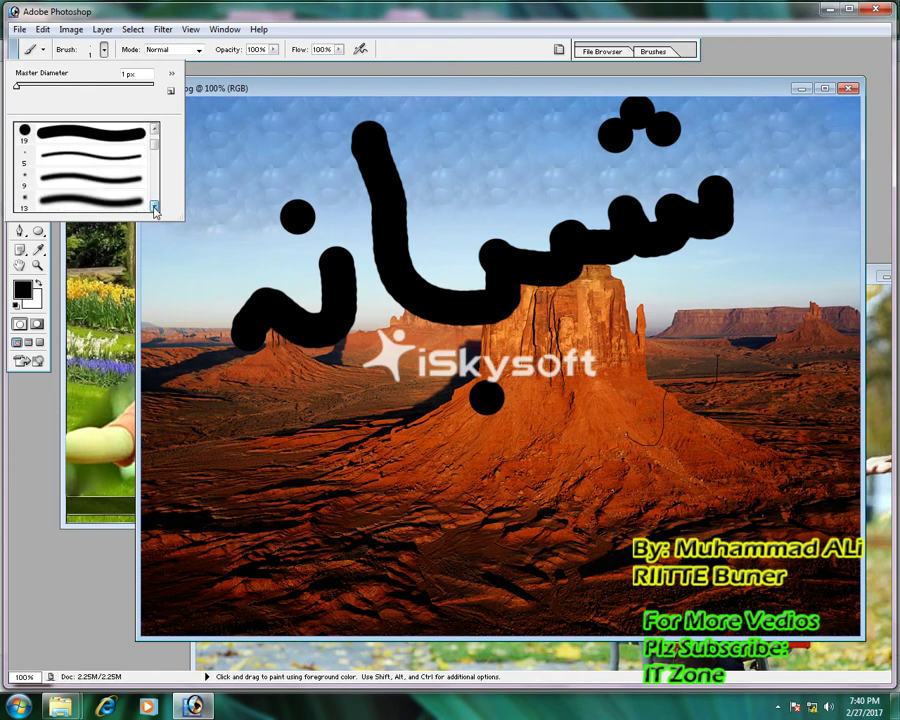
pyautogui.click(155, 207)
pyautogui.click(110, 189)
pyautogui.click(768, 362)
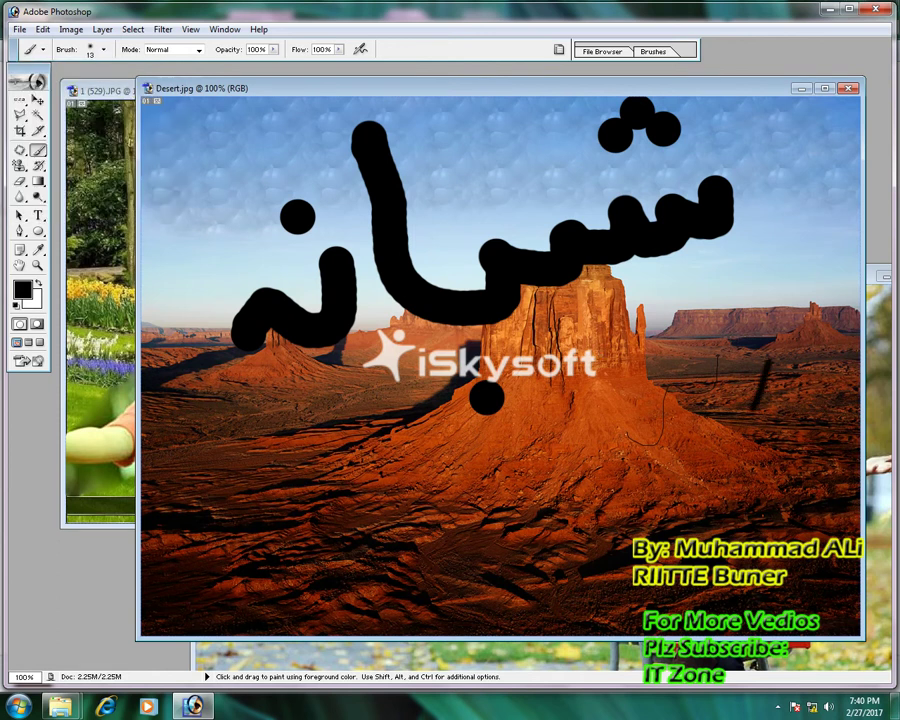
# - Paint a thin black stroke, then a 60 px soft stroke below the butte
pyautogui.moveTo(768, 362); pyautogui.dragTo(633, 486)
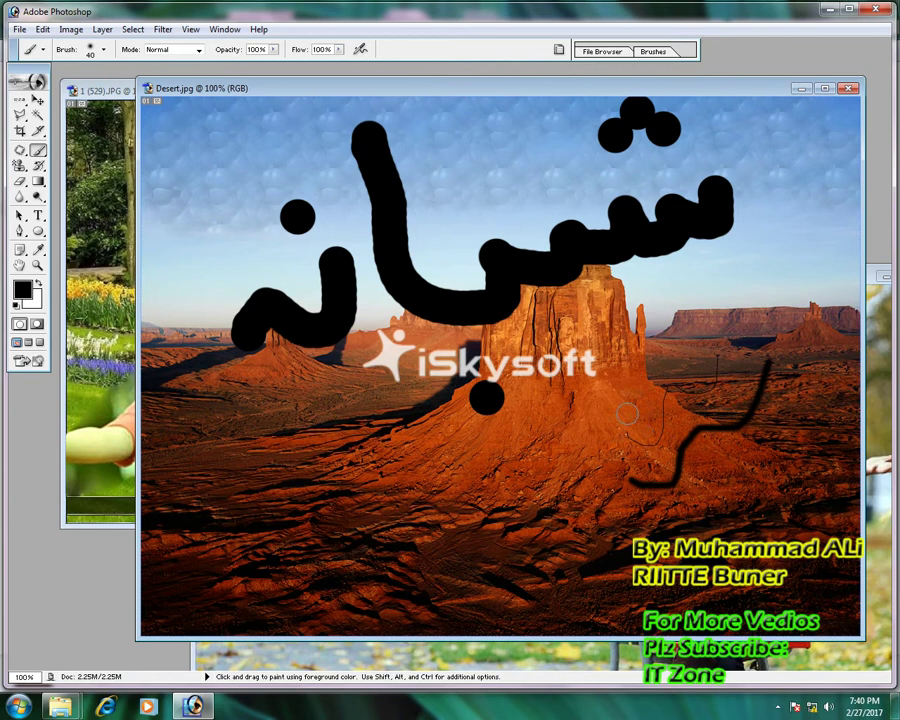
pyautogui.press(']')
pyautogui.press(']')
pyautogui.moveTo(592, 395); pyautogui.dragTo(445, 488)
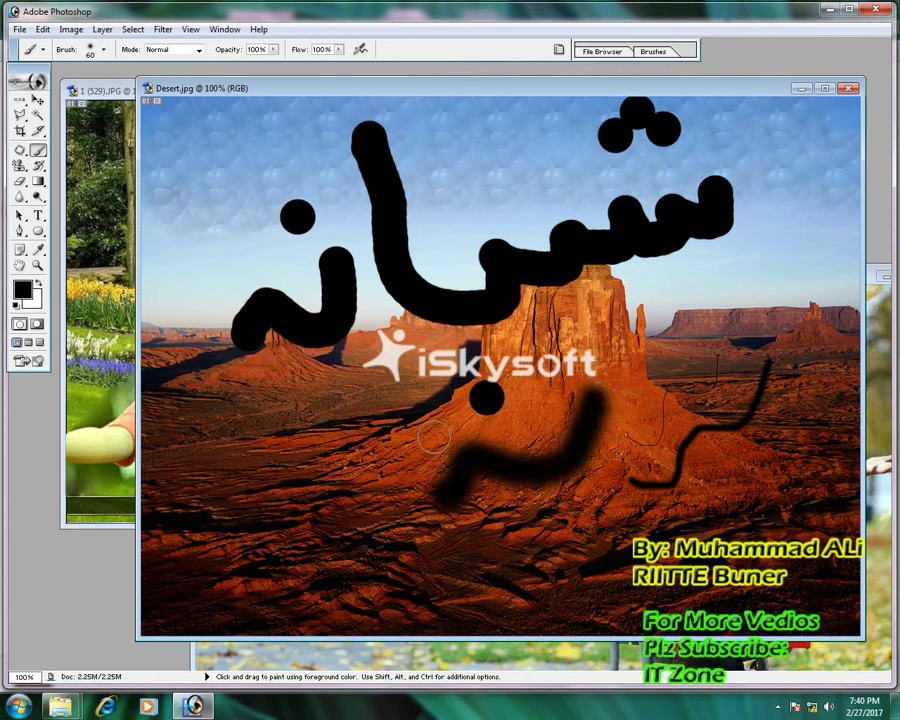
# - Choose the 112 grass brush and paint white grass strokes across the desert
pyautogui.click(103, 50)
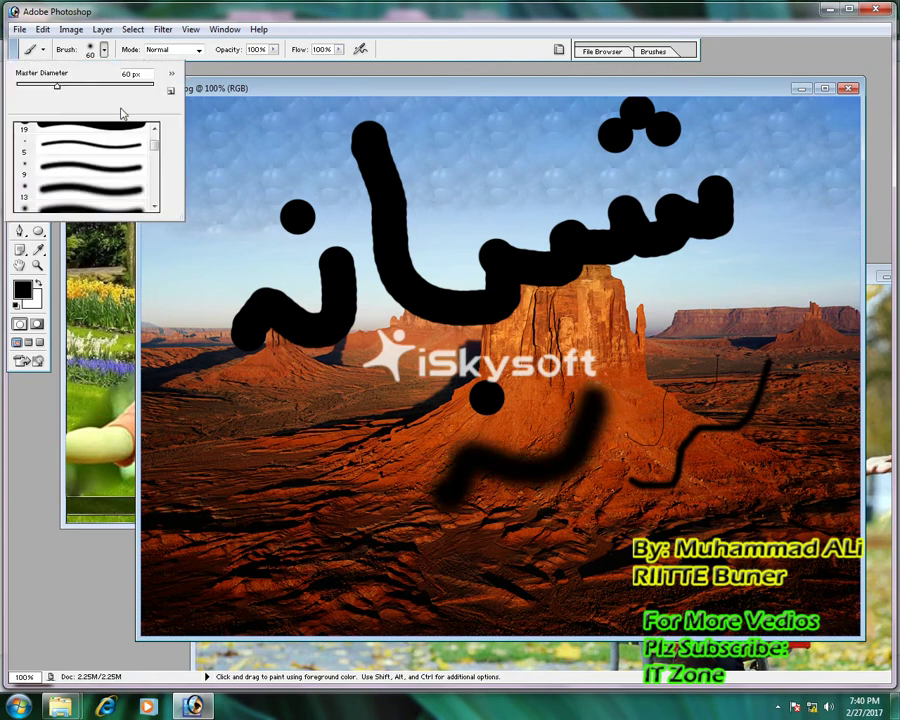
pyautogui.moveTo(151, 151); pyautogui.dragTo(150, 186)
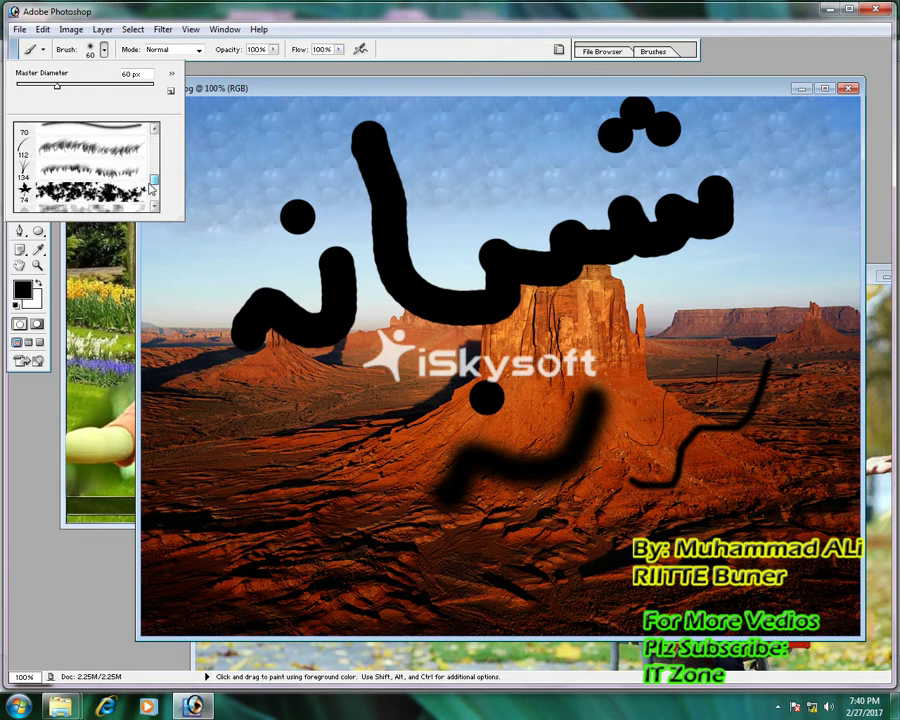
pyautogui.scroll(1, 99, 188)
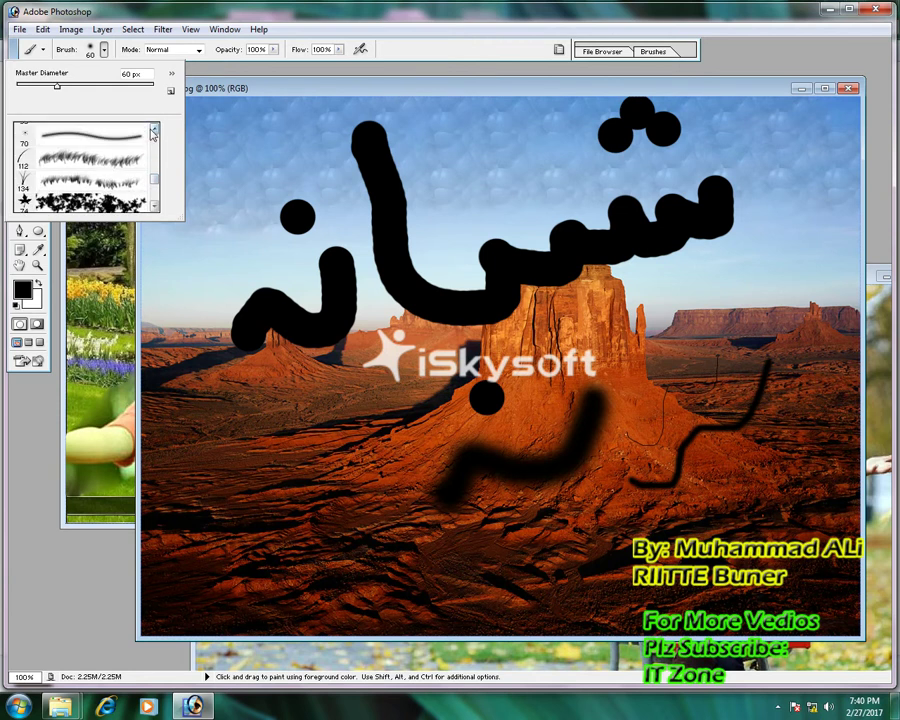
pyautogui.click(99, 184)
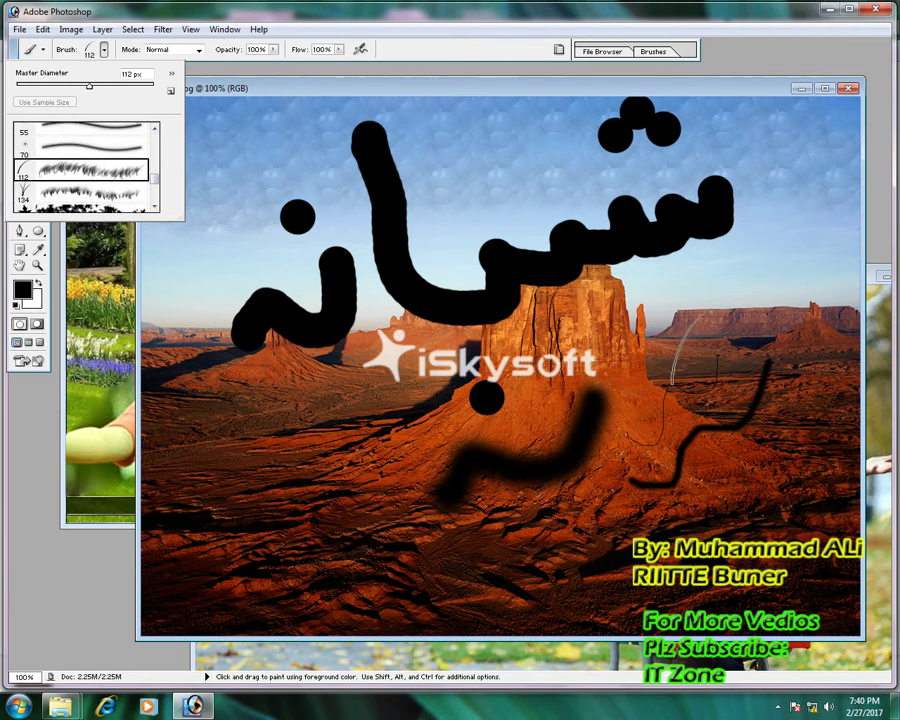
pyautogui.moveTo(530, 440); pyautogui.dragTo(690, 330)
pyautogui.moveTo(540, 420)
pyautogui.mouseDown()
pyautogui.moveTo(430, 440)
pyautogui.moveTo(260, 440)
pyautogui.mouseUp()
pyautogui.moveTo(475, 500); pyautogui.dragTo(610, 580)
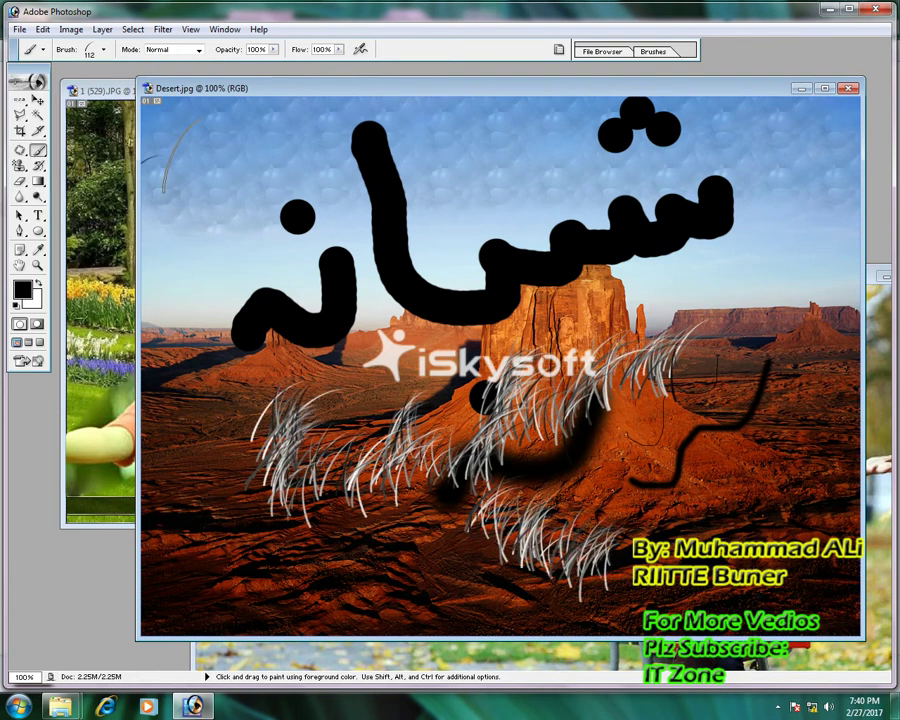
pyautogui.click(85, 90)
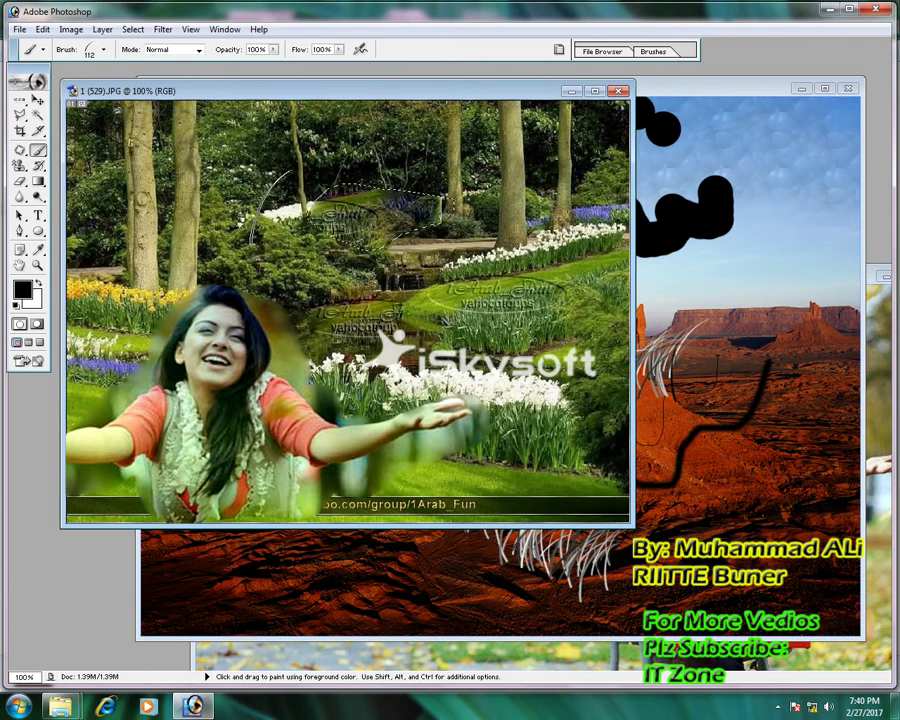
# - Paint red and pink grass blades over the garden with the 134 px grass brush in pure red
pyautogui.click(103, 50)
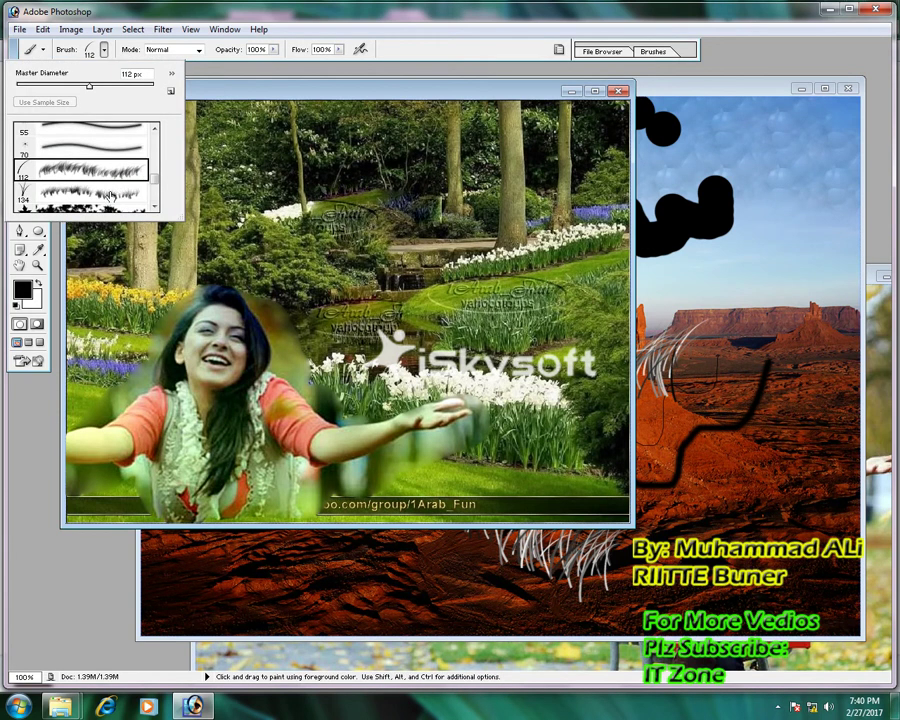
pyautogui.click(100, 192)
pyautogui.click(103, 50)
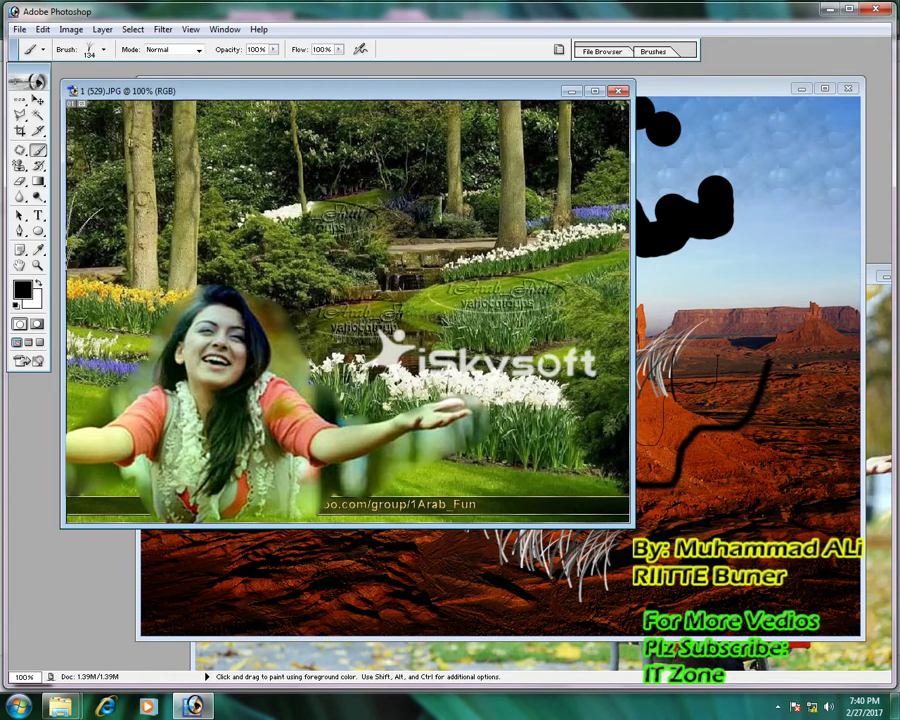
pyautogui.click(22, 289)
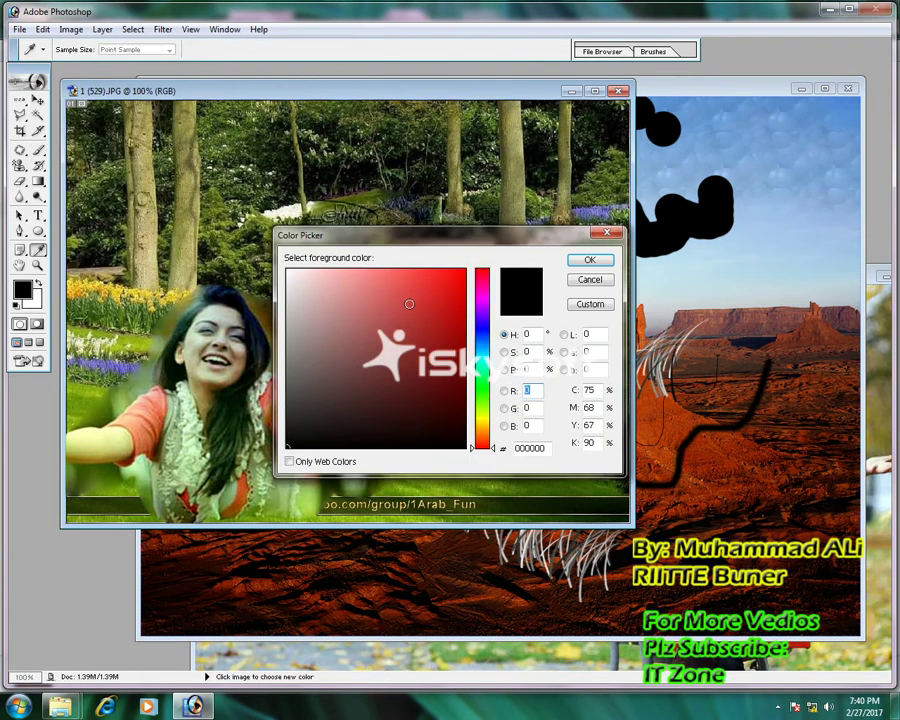
pyautogui.write('255')
pyautogui.press('Return')
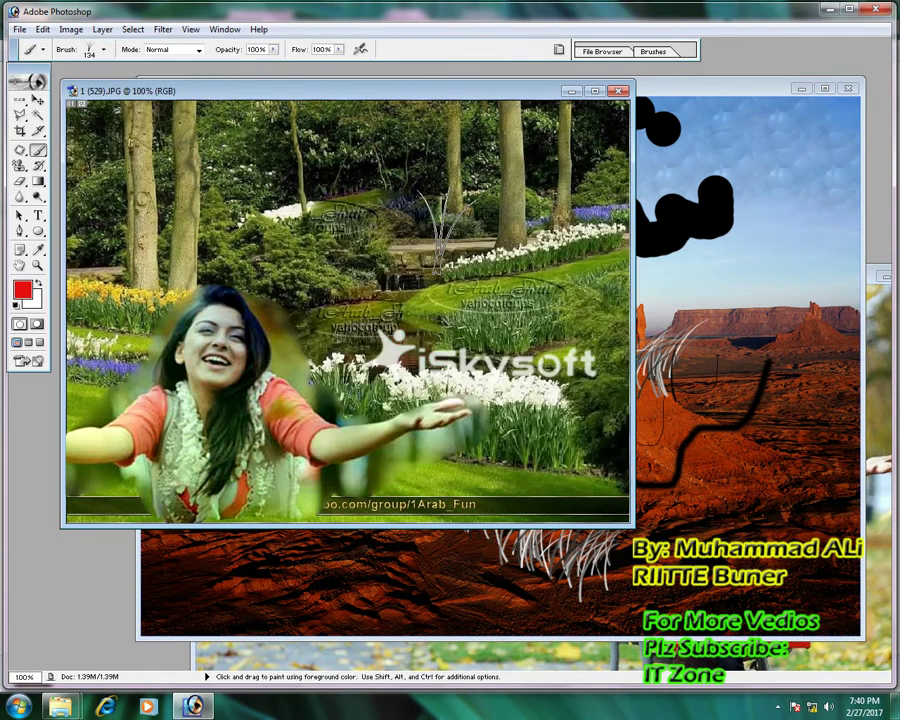
pyautogui.moveTo(450, 210)
pyautogui.mouseDown()
pyautogui.moveTo(340, 290)
pyautogui.moveTo(440, 430)
pyautogui.mouseUp()
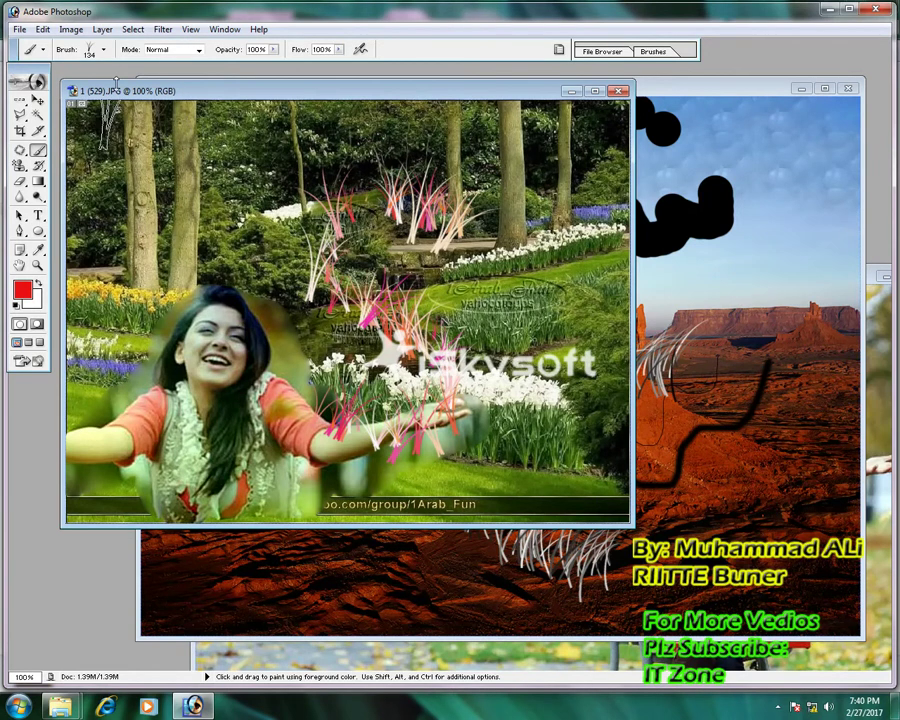
# - Scatter dark red maple leaves over the woman with the 74 px leaf brush
pyautogui.click(103, 49)
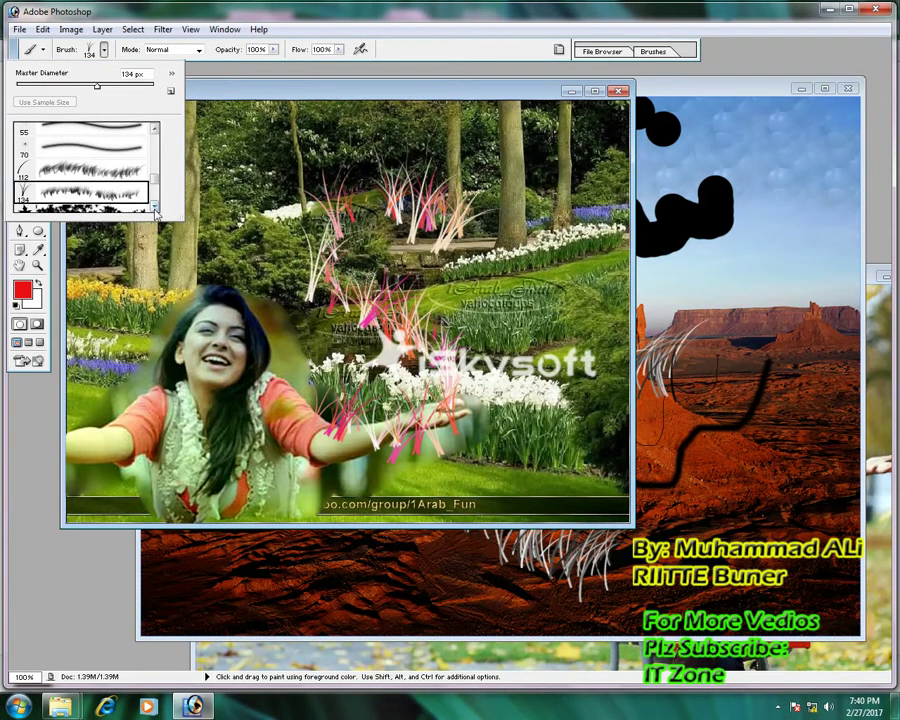
pyautogui.click(155, 209)
pyautogui.click(85, 192)
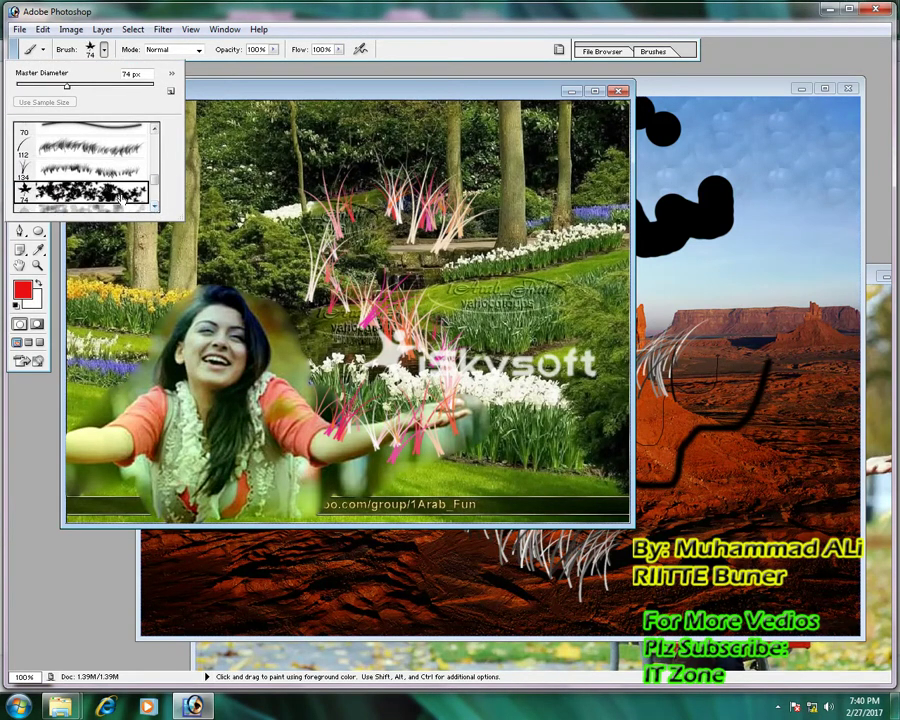
pyautogui.click(24, 291)
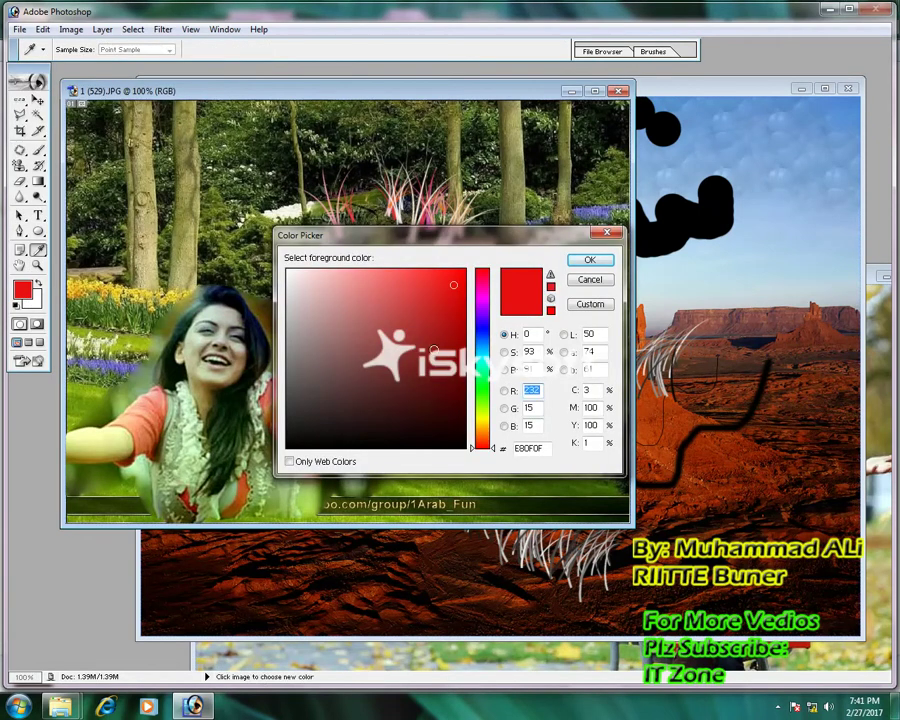
pyautogui.click(446, 381)
pyautogui.click(590, 260)
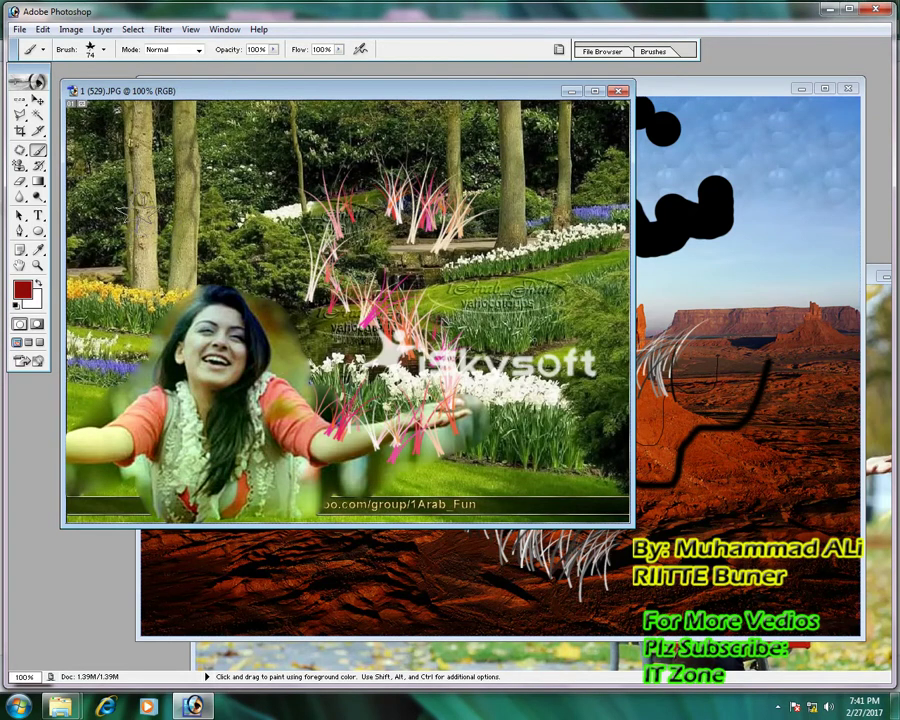
pyautogui.moveTo(140, 150)
pyautogui.mouseDown()
pyautogui.moveTo(160, 250)
pyautogui.moveTo(100, 420)
pyautogui.mouseUp()
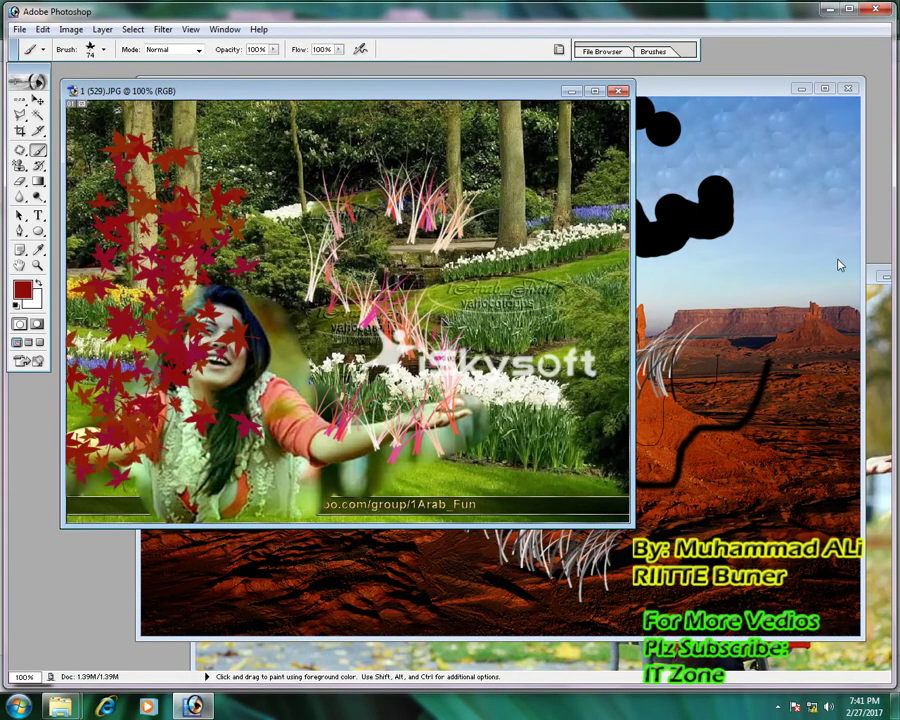
# - Scatter red maple leaves across the desert photo, then choose the 192 px brush
pyautogui.click(738, 97)
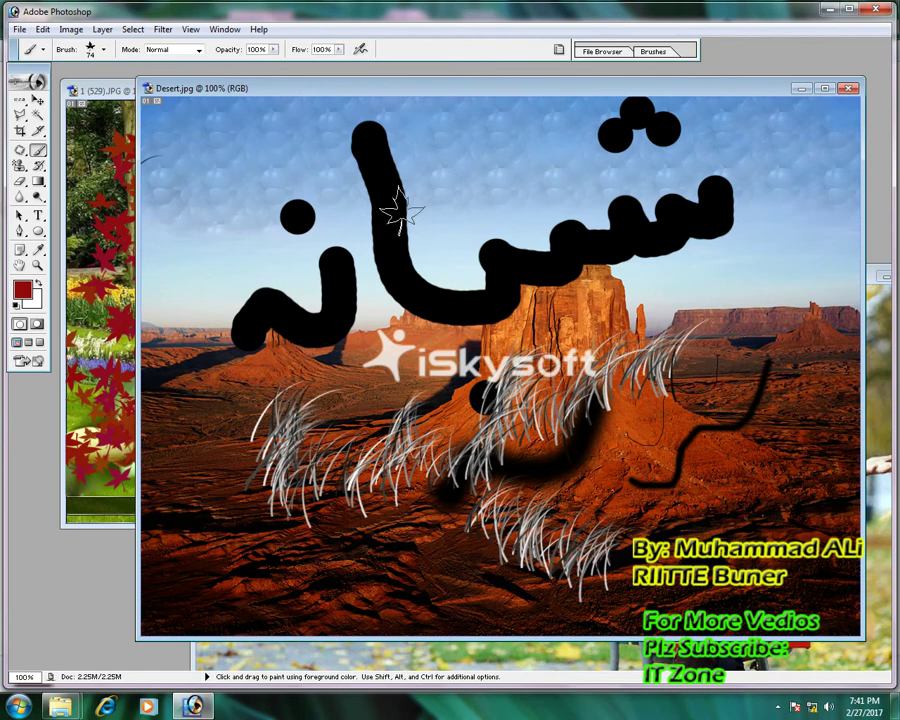
pyautogui.moveTo(426, 164)
pyautogui.mouseDown()
pyautogui.moveTo(432, 300)
pyautogui.moveTo(258, 592)
pyautogui.moveTo(170, 330)
pyautogui.moveTo(331, 211)
pyautogui.moveTo(300, 120)
pyautogui.moveTo(578, 145)
pyautogui.moveTo(740, 130)
pyautogui.mouseUp()
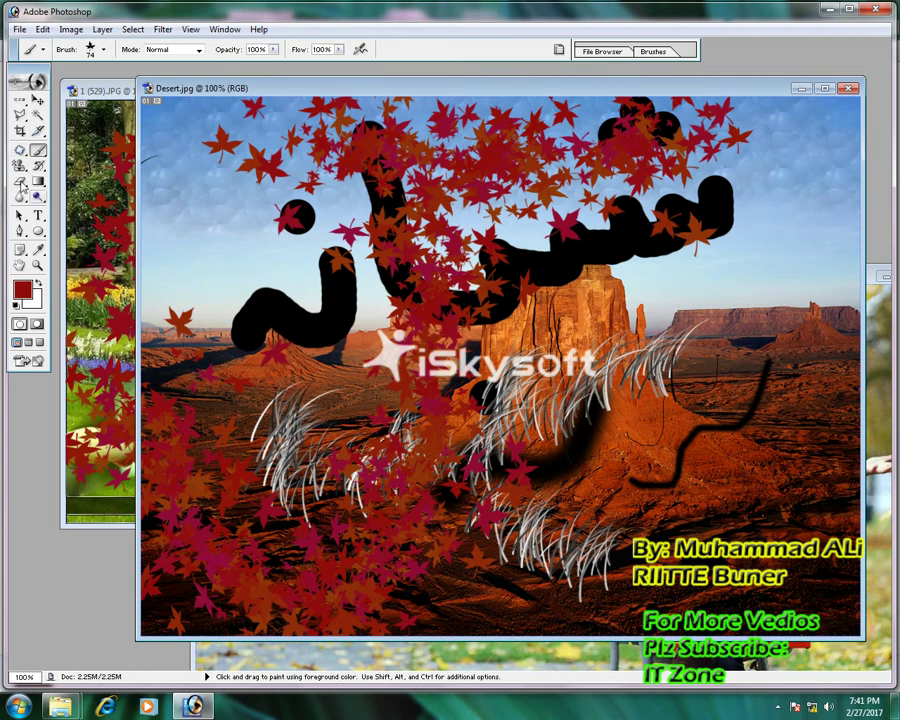
pyautogui.click(104, 49)
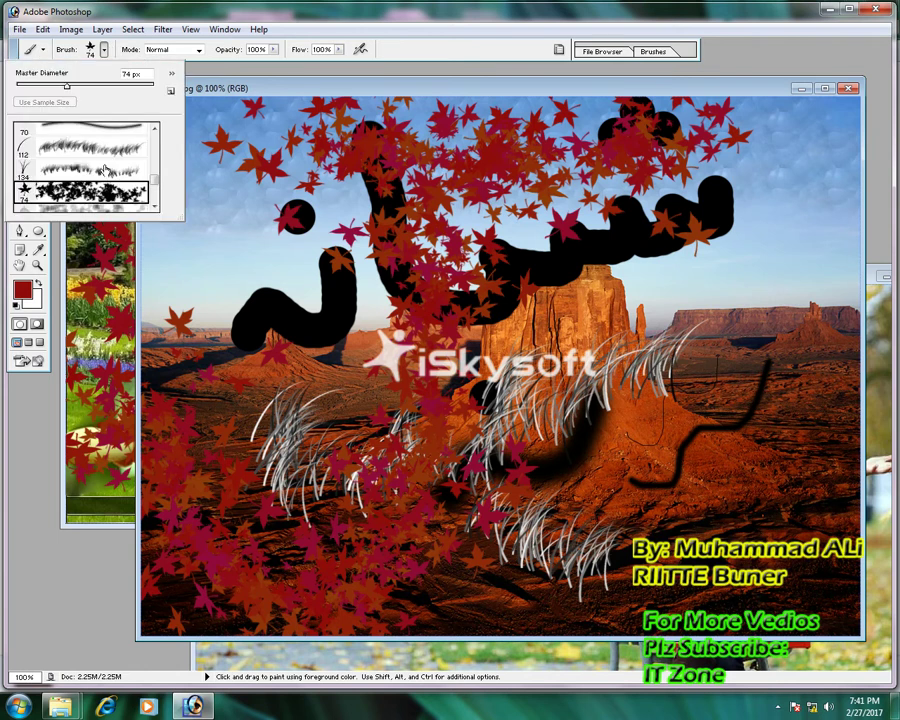
pyautogui.click(155, 205)
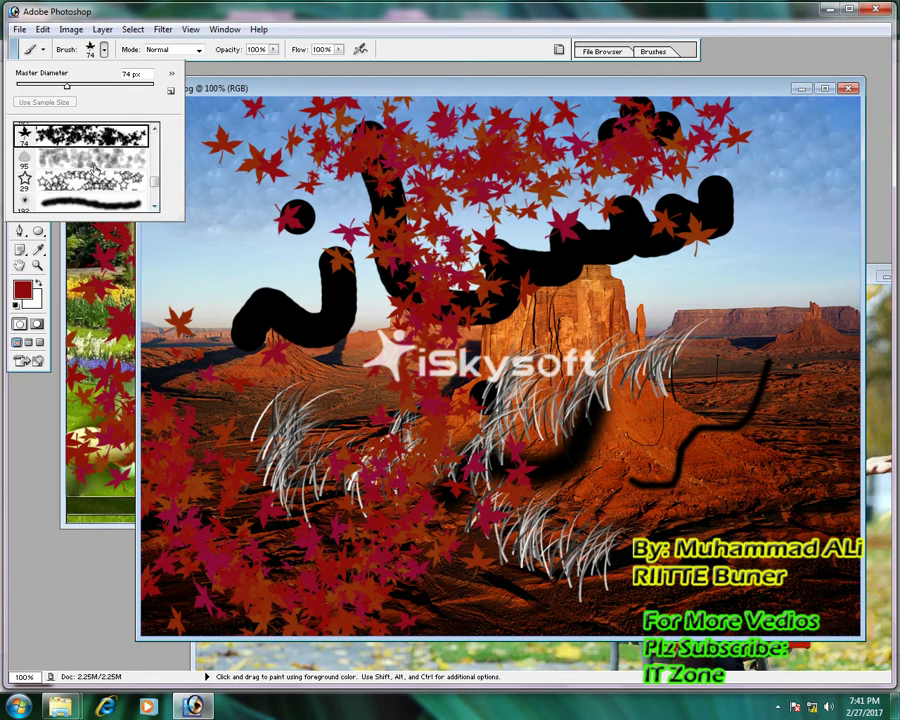
pyautogui.click(103, 208)
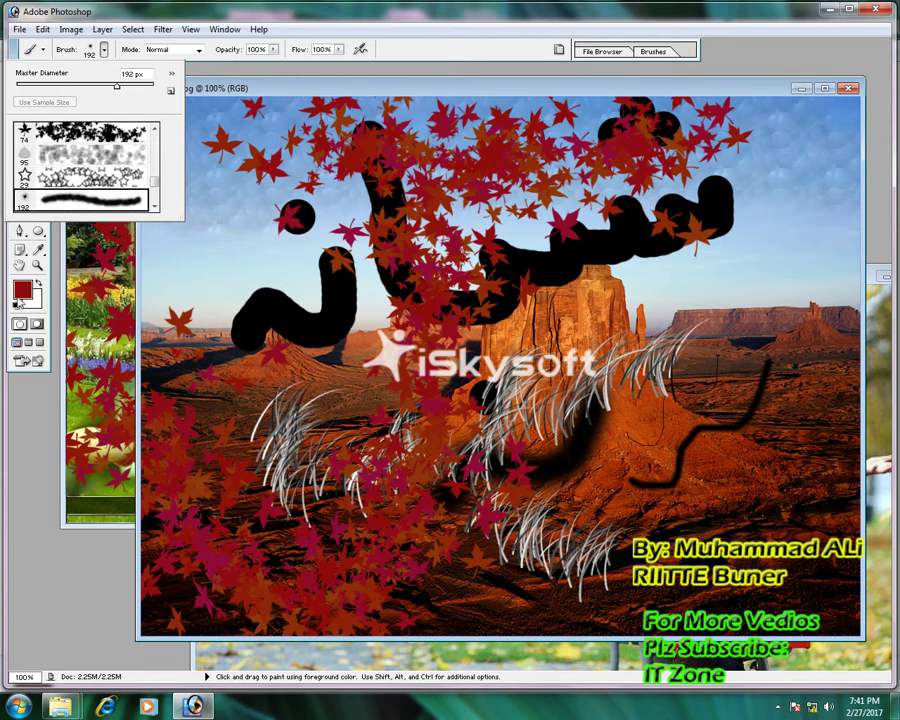
# - Set the foreground colour to bright green 178F0A
pyautogui.click(20, 292)
pyautogui.click(482, 390)
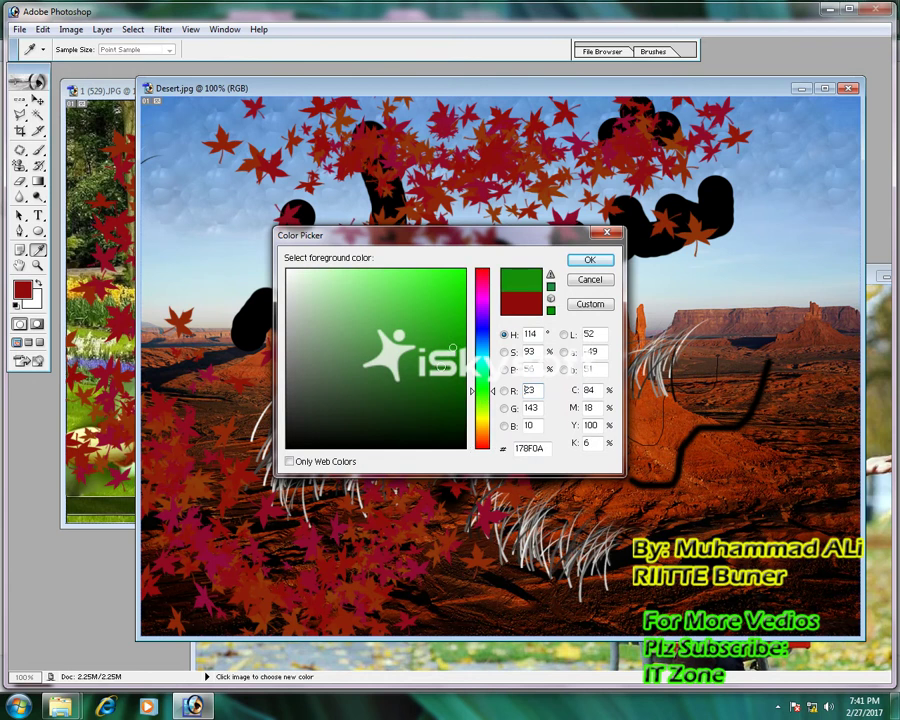
pyautogui.click(590, 259)
# - Paint green strokes forming a P on the autumn park photo, undoing the last stroke
pyautogui.click(367, 650)
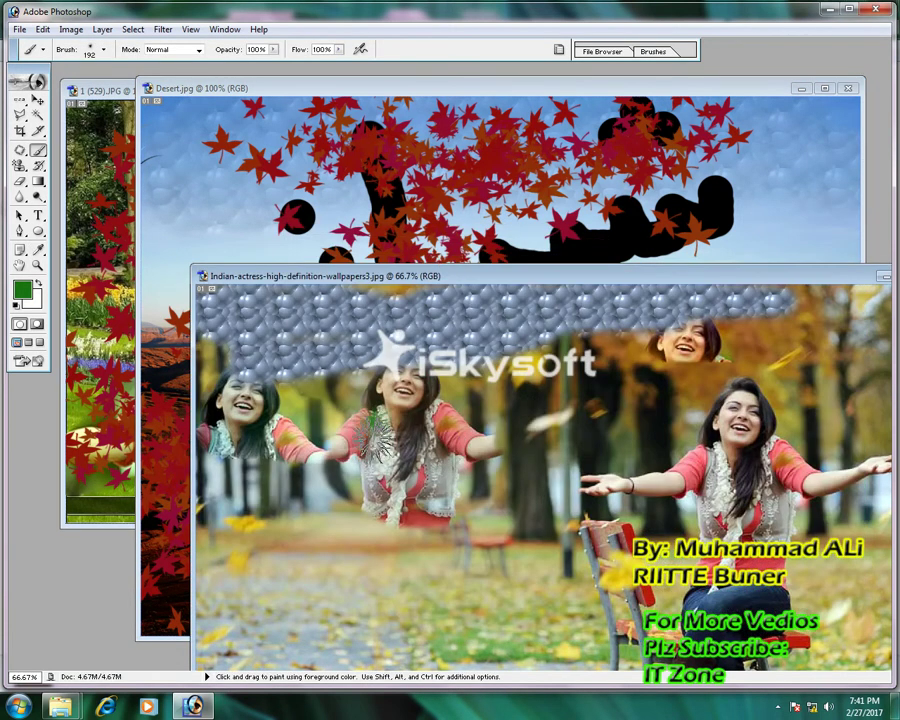
pyautogui.moveTo(376, 443)
pyautogui.mouseDown()
pyautogui.moveTo(548, 502)
pyautogui.moveTo(392, 536)
pyautogui.mouseUp()
pyautogui.moveTo(615, 575)
pyautogui.mouseDown()
pyautogui.moveTo(632, 468)
pyautogui.moveTo(645, 520)
pyautogui.moveTo(790, 385)
pyautogui.mouseUp()
pyautogui.hotkey('ctrl', 'z')
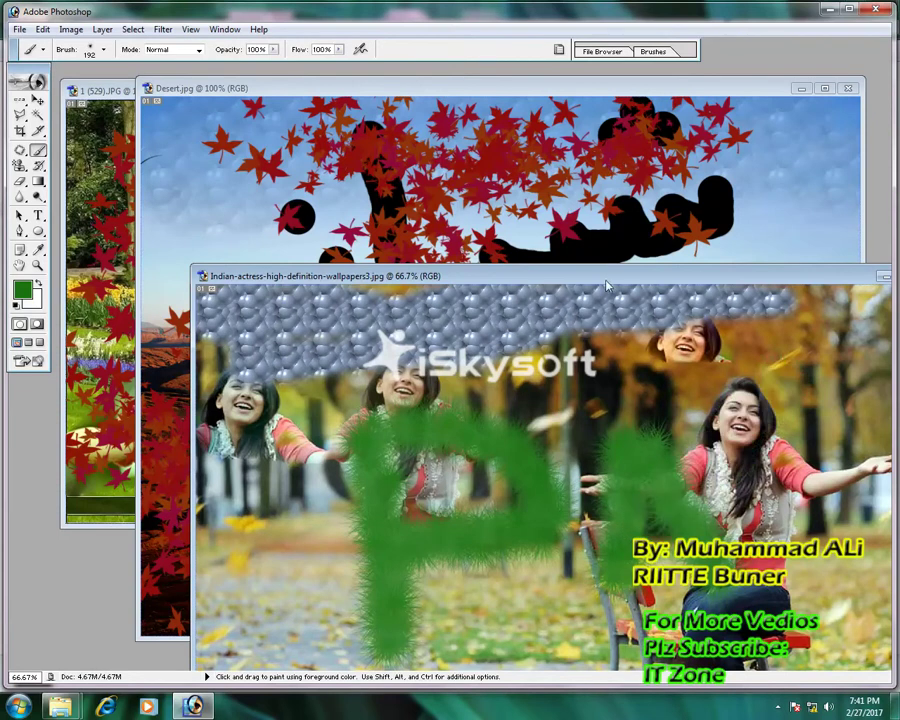
# - Paint three brown (984514) strokes over the right-hand woman, then bring 1 (529).JPG forward
pyautogui.click(22, 289)
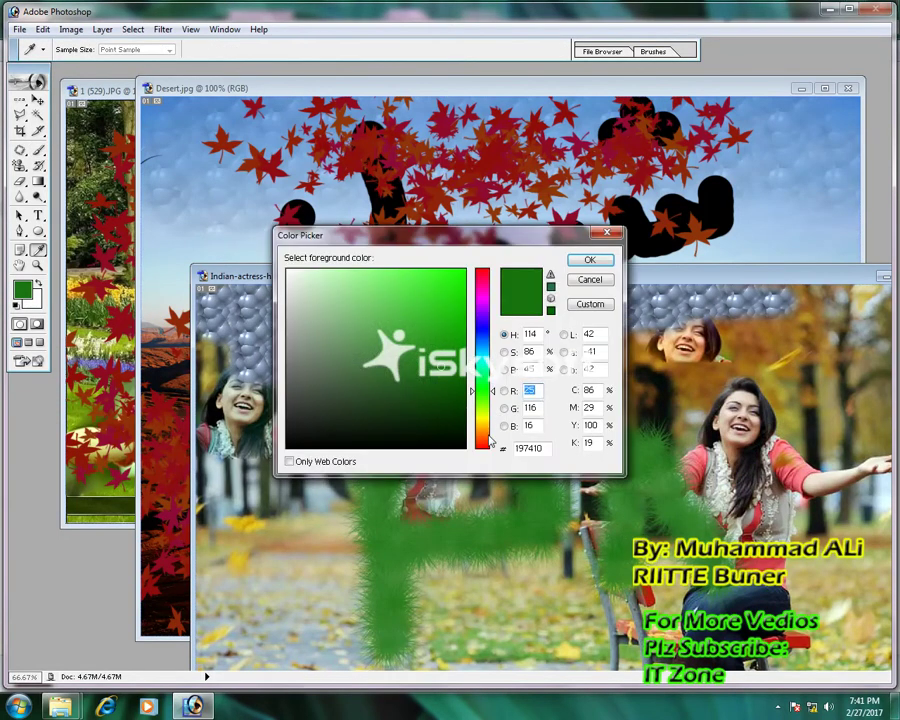
pyautogui.moveTo(482, 391); pyautogui.dragTo(482, 436)
pyautogui.click(442, 341)
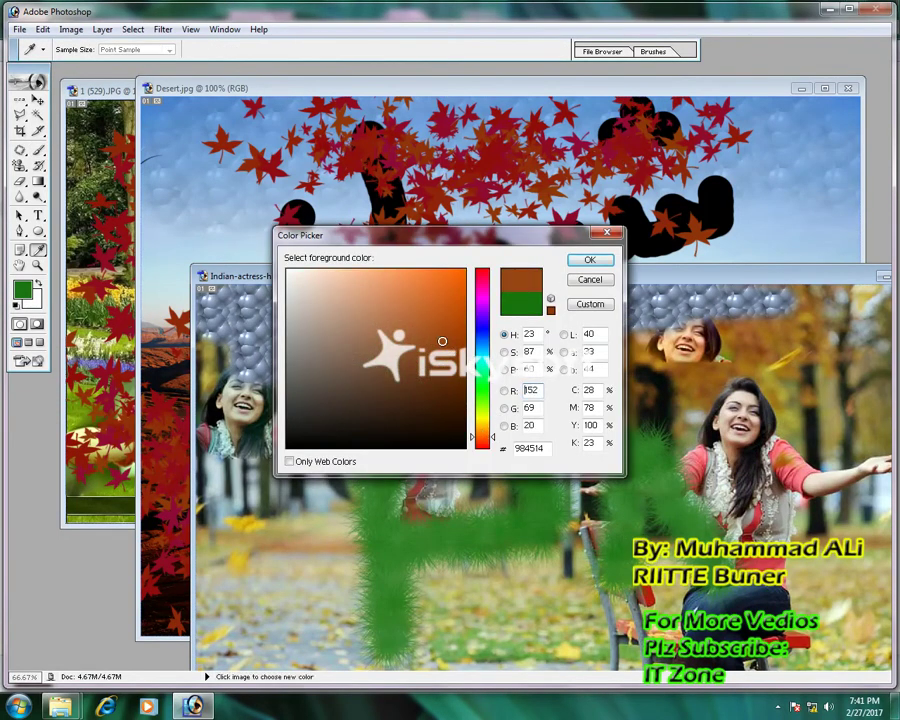
pyautogui.click(589, 260)
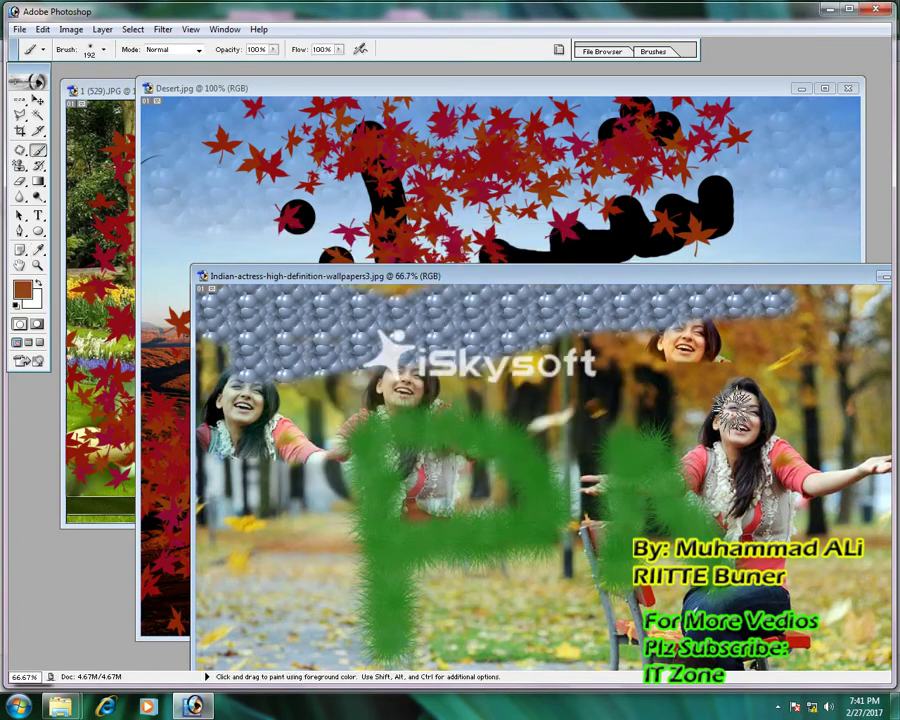
pyautogui.moveTo(738, 398); pyautogui.dragTo(795, 573)
pyautogui.moveTo(790, 480); pyautogui.dragTo(855, 405)
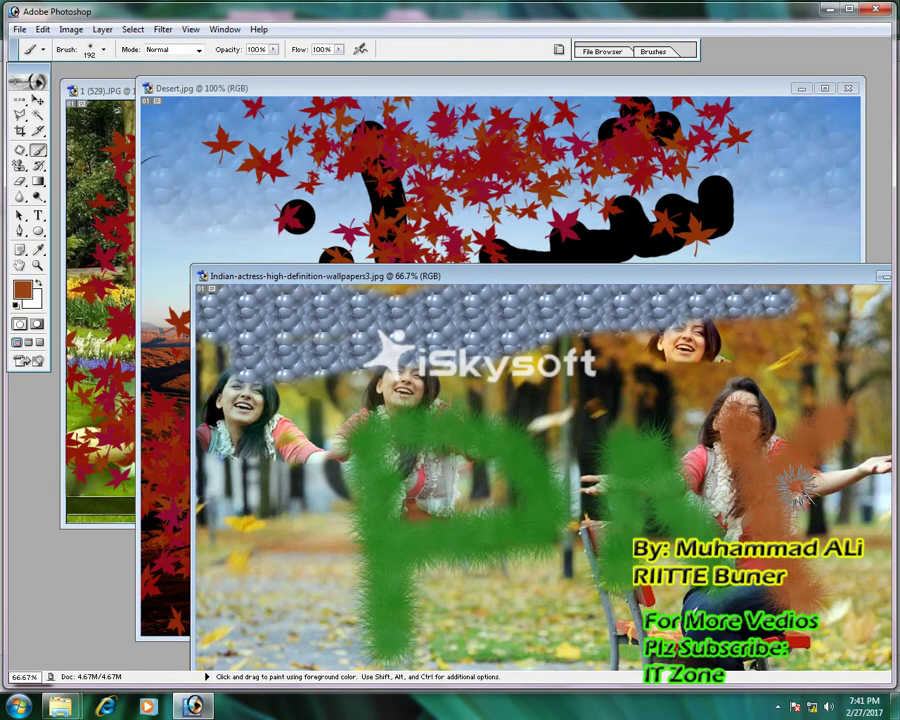
pyautogui.moveTo(795, 465); pyautogui.dragTo(855, 517)
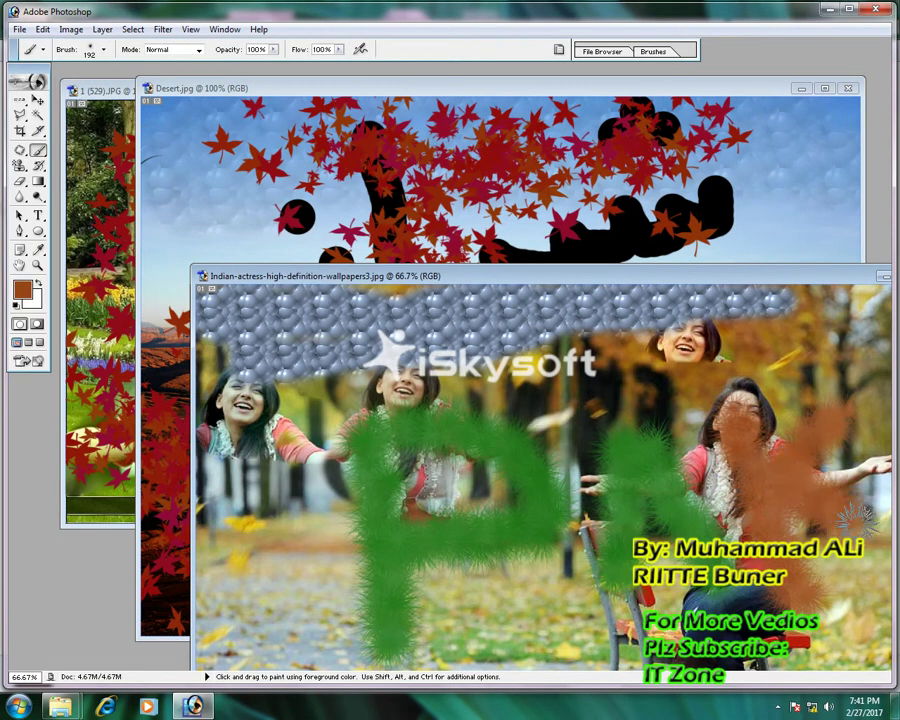
pyautogui.click(118, 224)
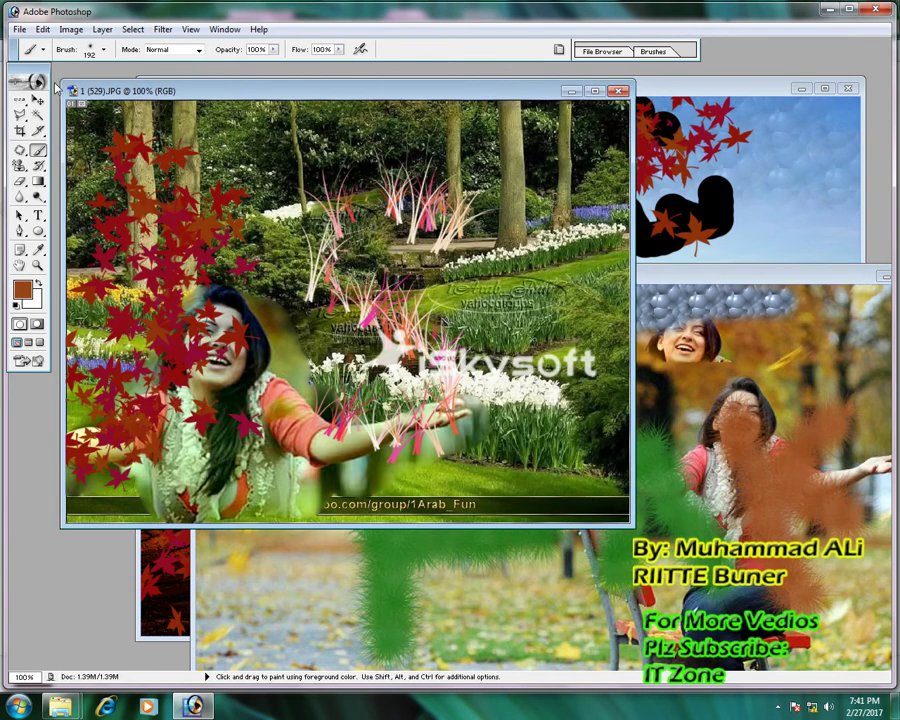
# - Open the 3142317 photo and reposition its window
pyautogui.hotkey('ctrl', 'o')
pyautogui.click(580, 300)
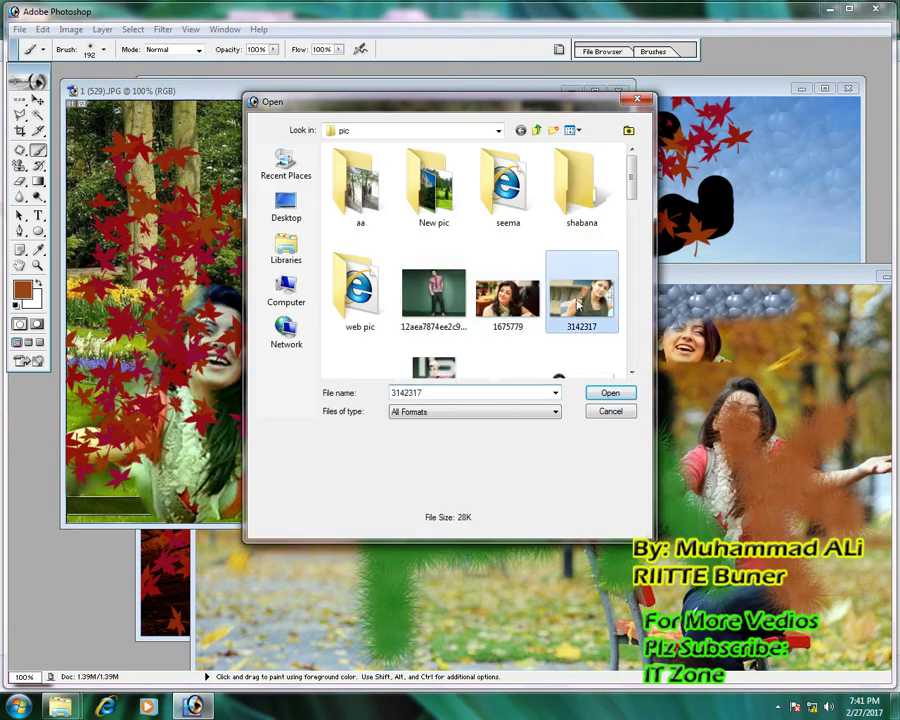
pyautogui.doubleClick(580, 305)
pyautogui.moveTo(326, 93); pyautogui.dragTo(590, 109)
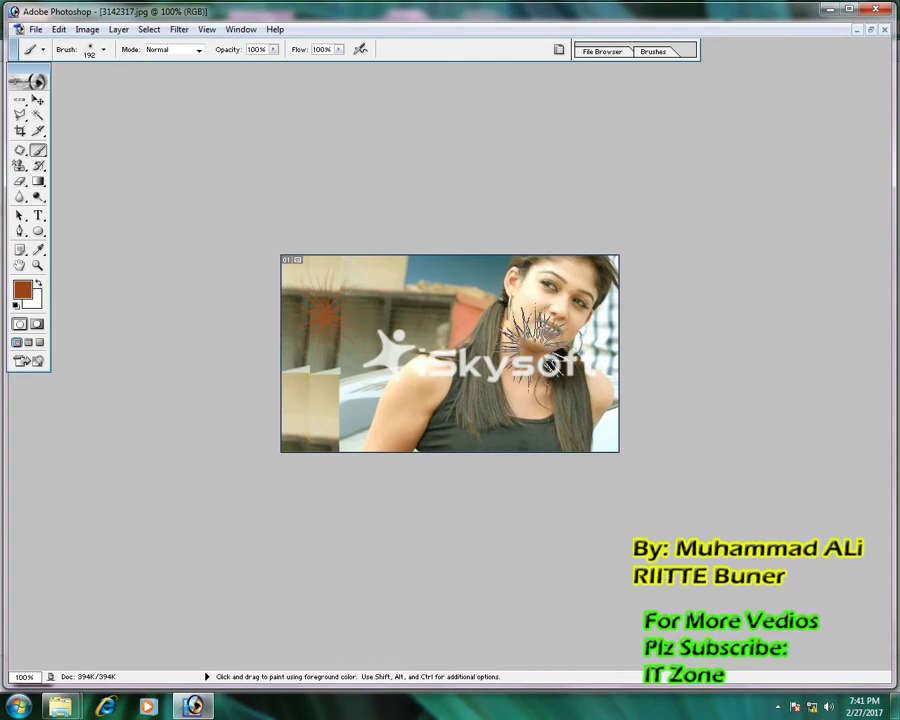
# - Stamp an orange starburst lower left, then two blue (144298) starbursts near the top and left
pyautogui.click(321, 410)
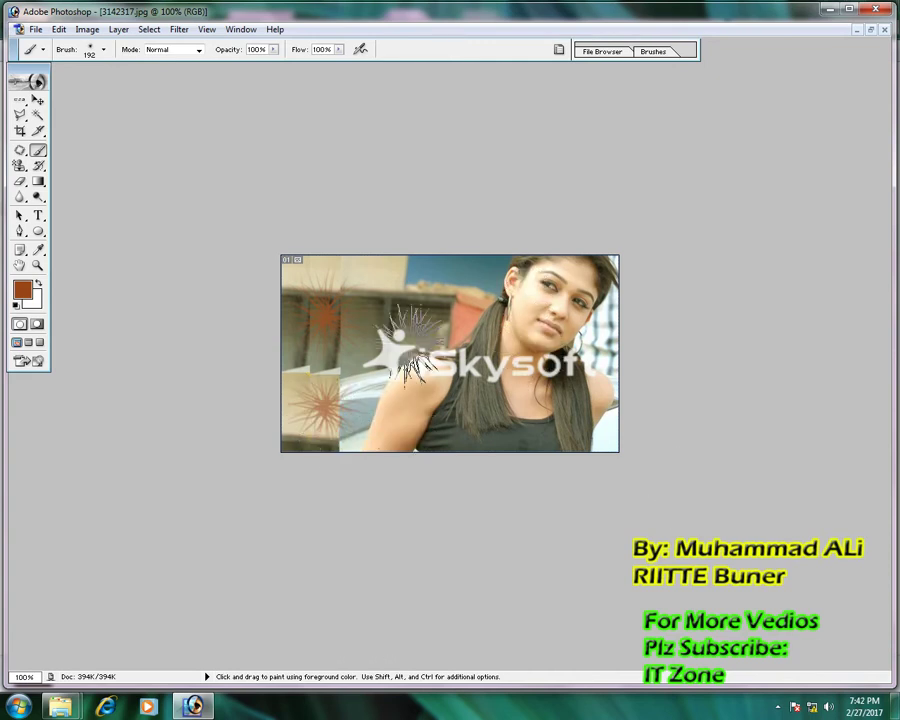
pyautogui.click(22, 289)
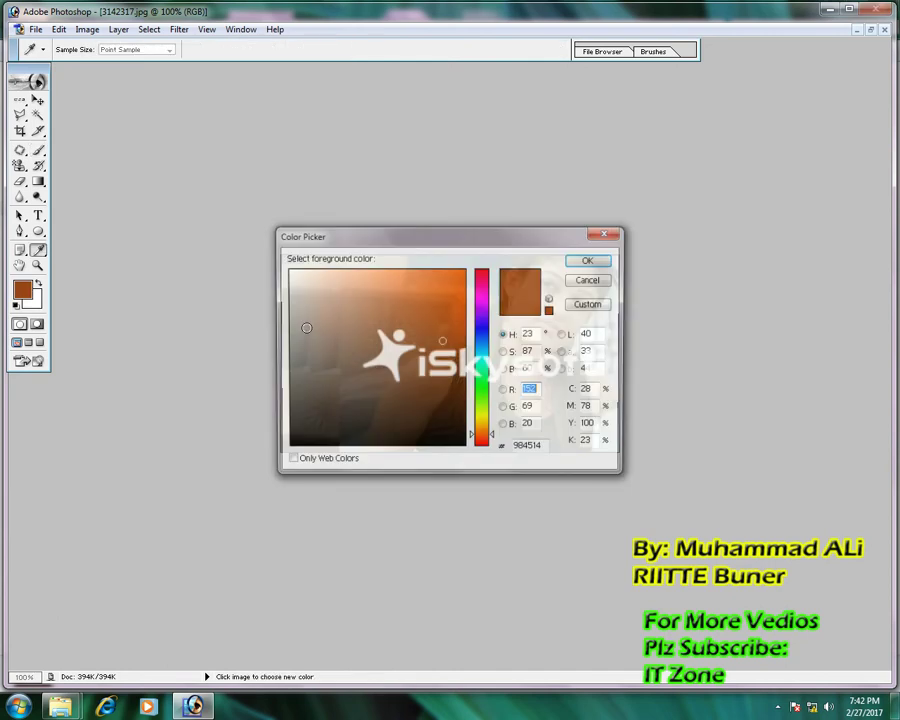
pyautogui.click(482, 339)
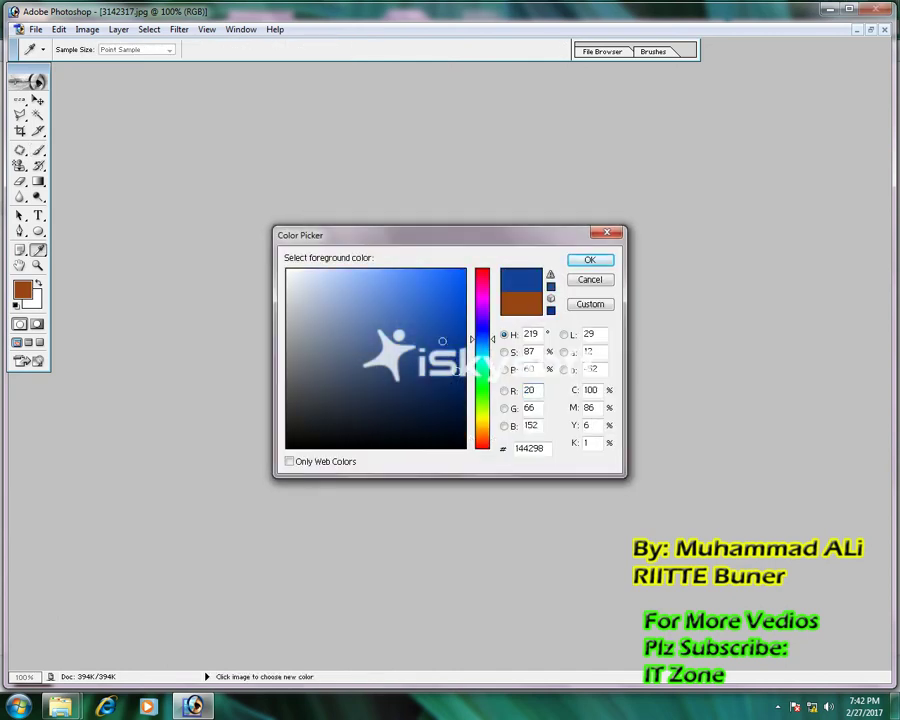
pyautogui.click(458, 318)
pyautogui.click(589, 260)
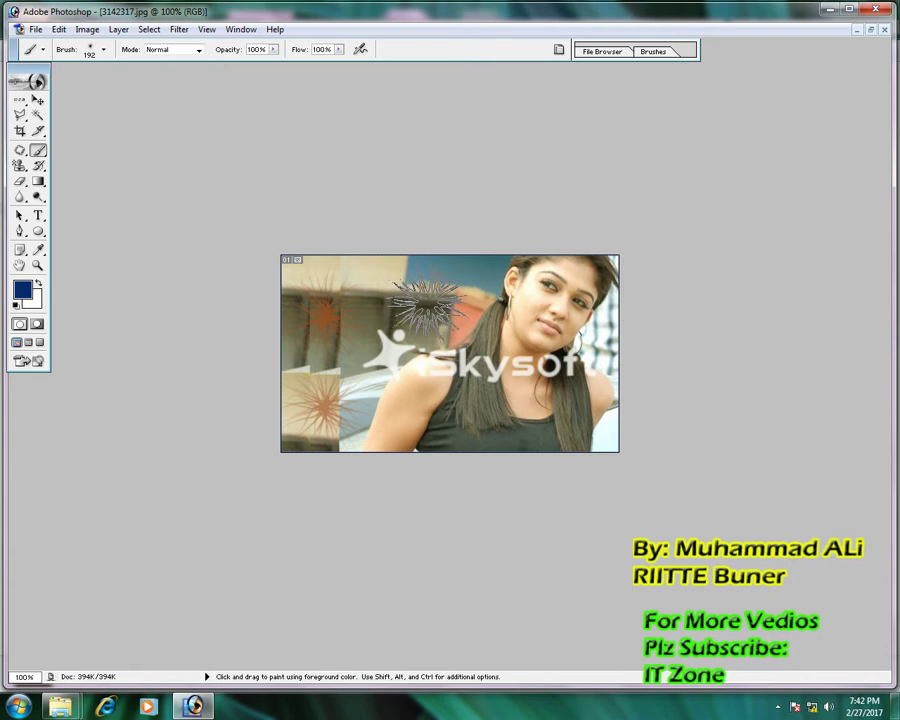
pyautogui.click(418, 302)
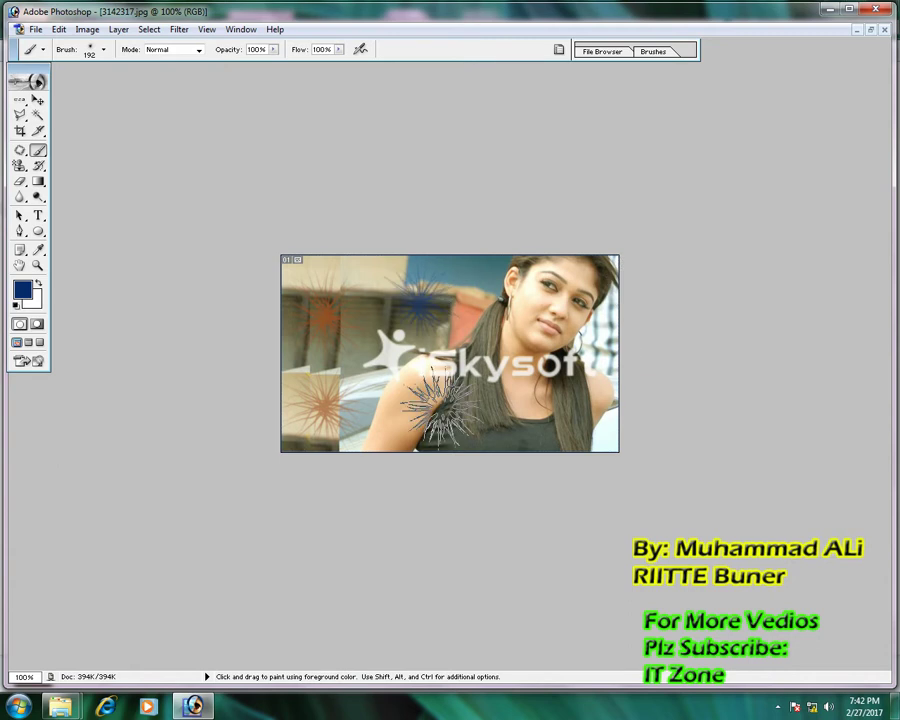
pyautogui.click(365, 365)
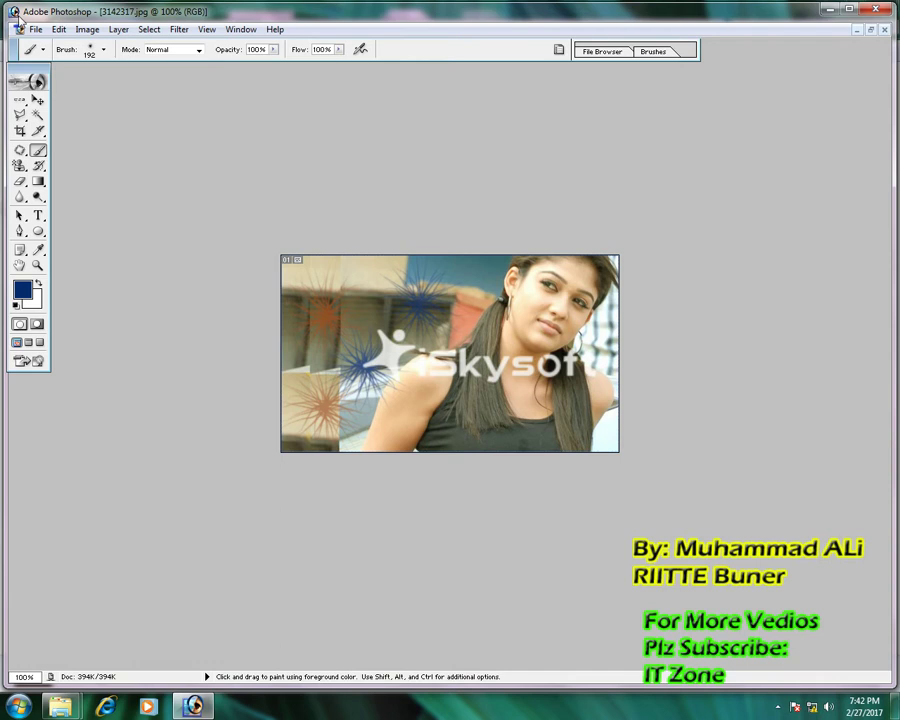
# - Browse the tool presets and the available brush tips and sizes
pyautogui.click(44, 50)
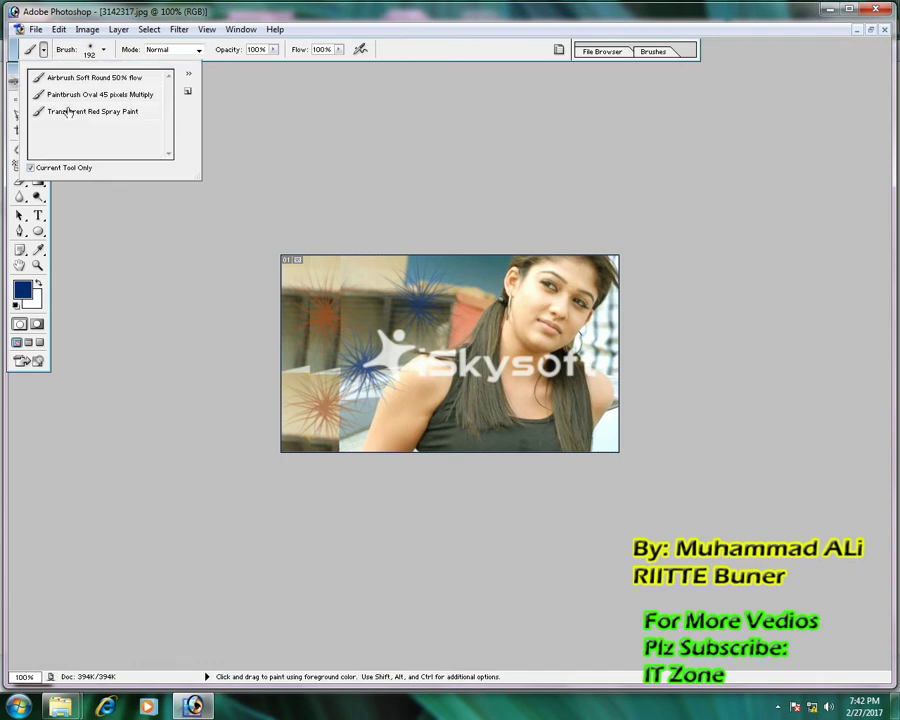
pyautogui.click(103, 52)
pyautogui.scroll(-3, 110, 145)
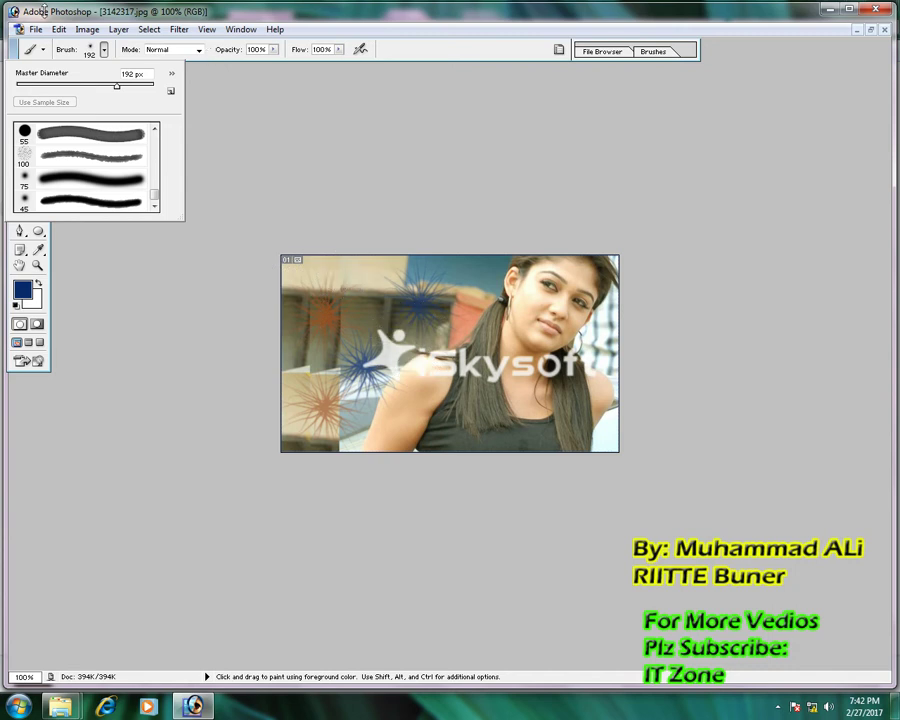
# - Try opening another picture file and dismiss the could-not-open error
pyautogui.press('Return')
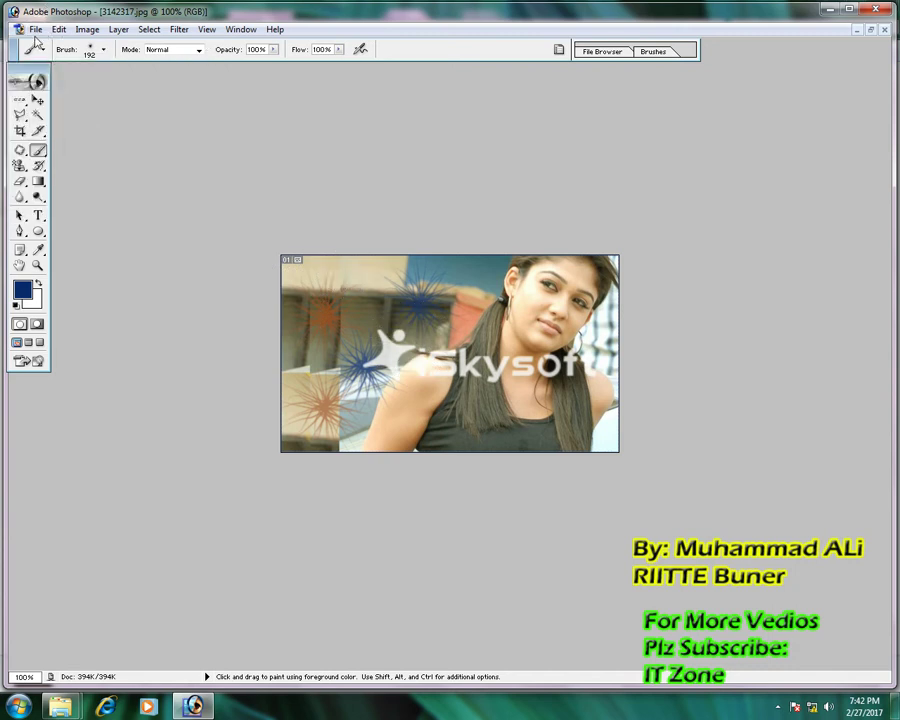
pyautogui.click(35, 29)
pyautogui.click(60, 62)
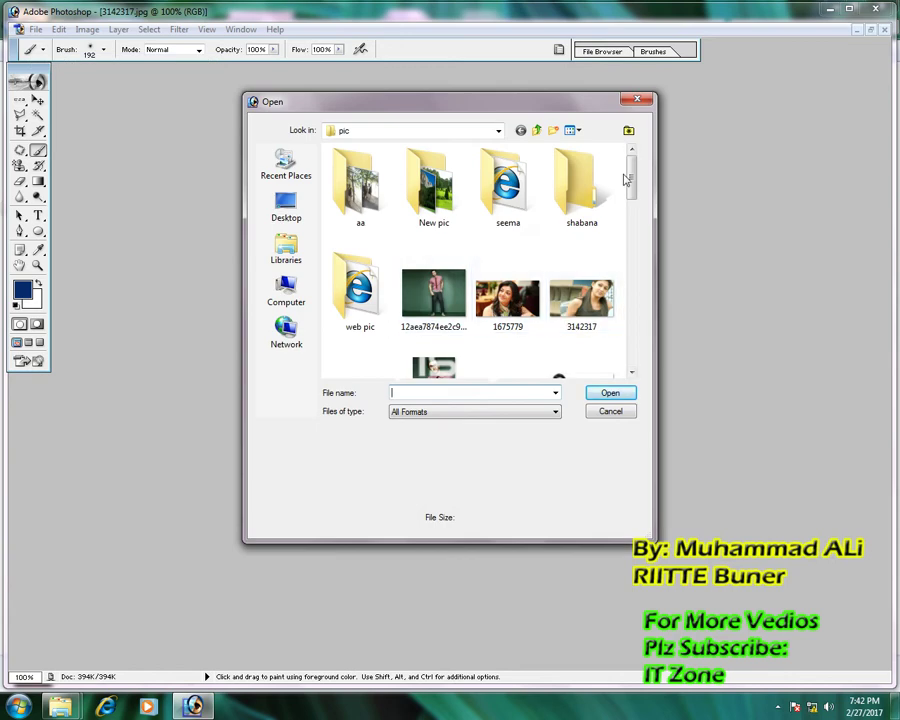
pyautogui.scroll(-3, 492, 244)
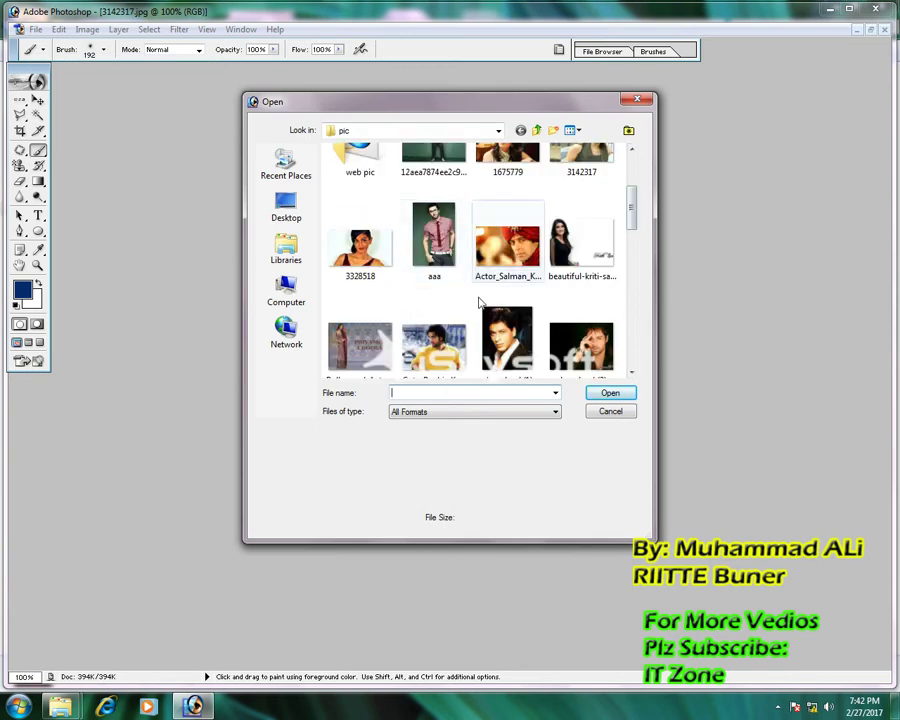
pyautogui.doubleClick(490, 255)
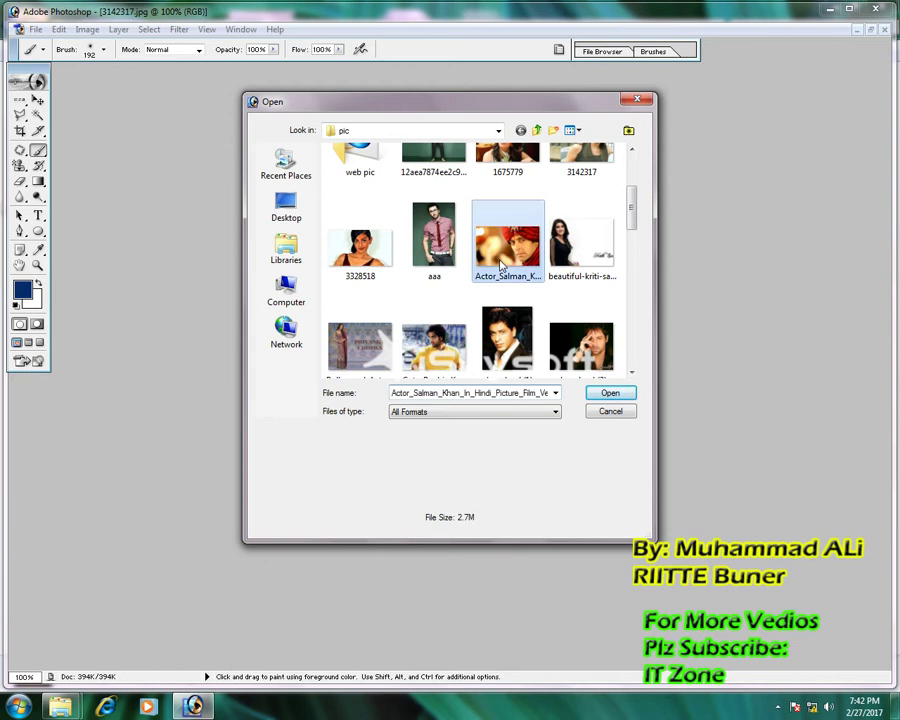
pyautogui.click(452, 278)
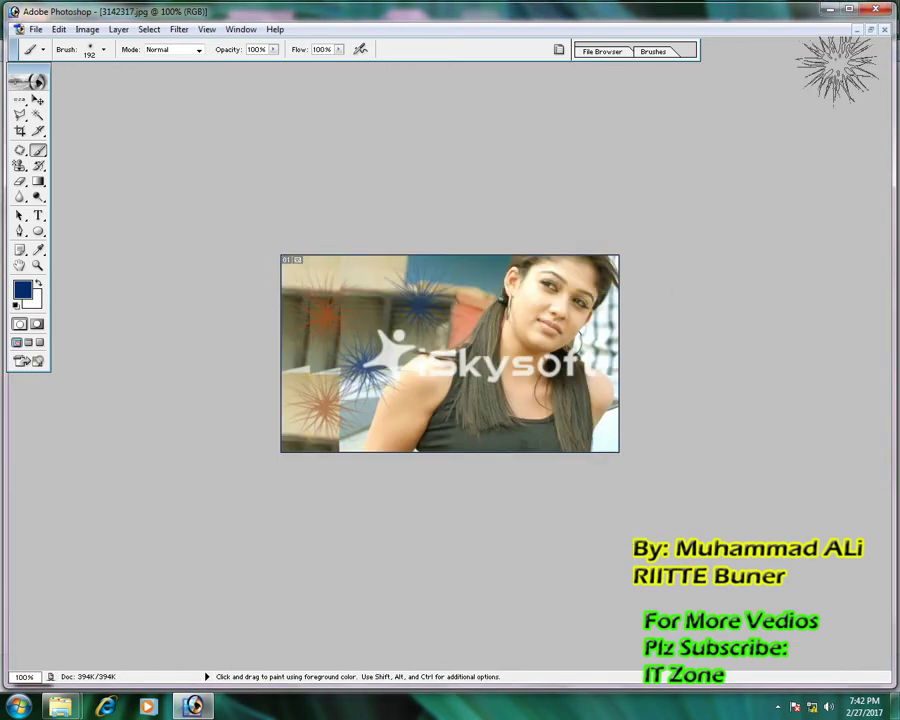
# - Close 3142317.jpg without saving and open the seated woman's portrait
pyautogui.hotkey('ctrl', 'w')
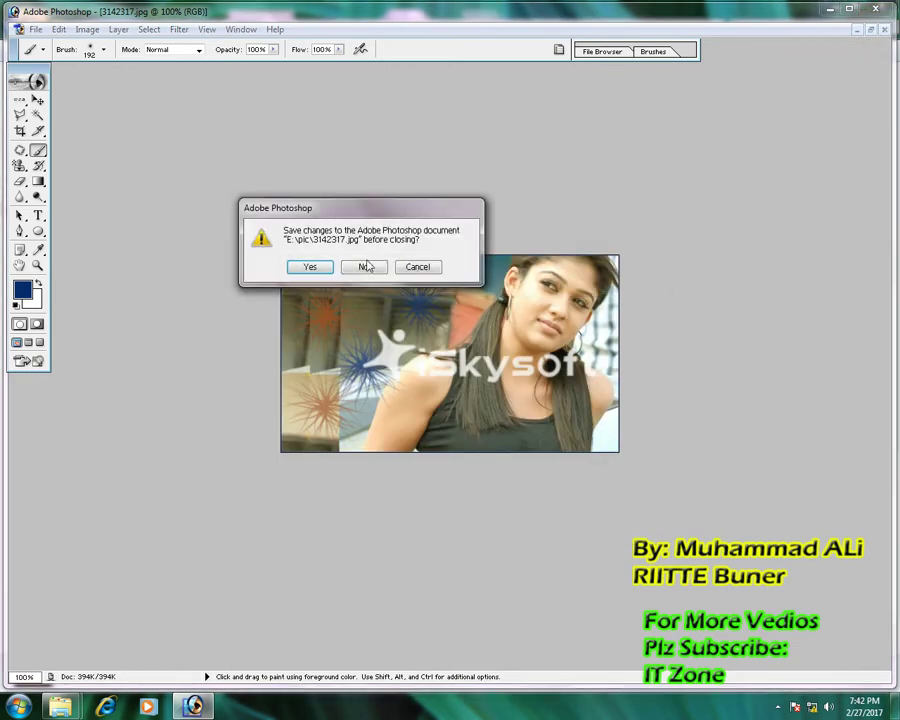
pyautogui.click(367, 265)
pyautogui.click(35, 29)
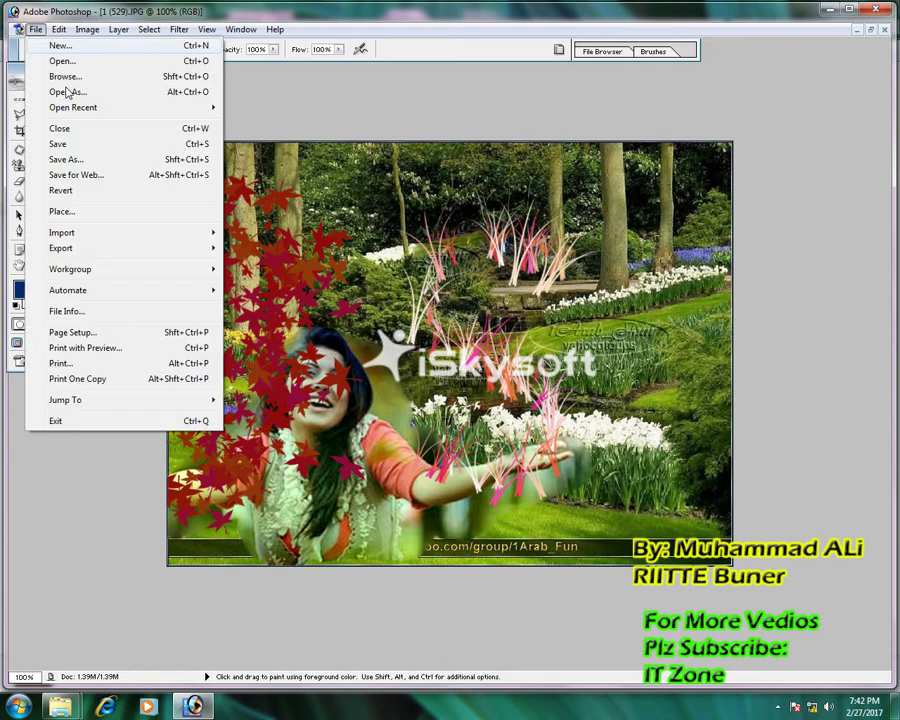
pyautogui.click(60, 61)
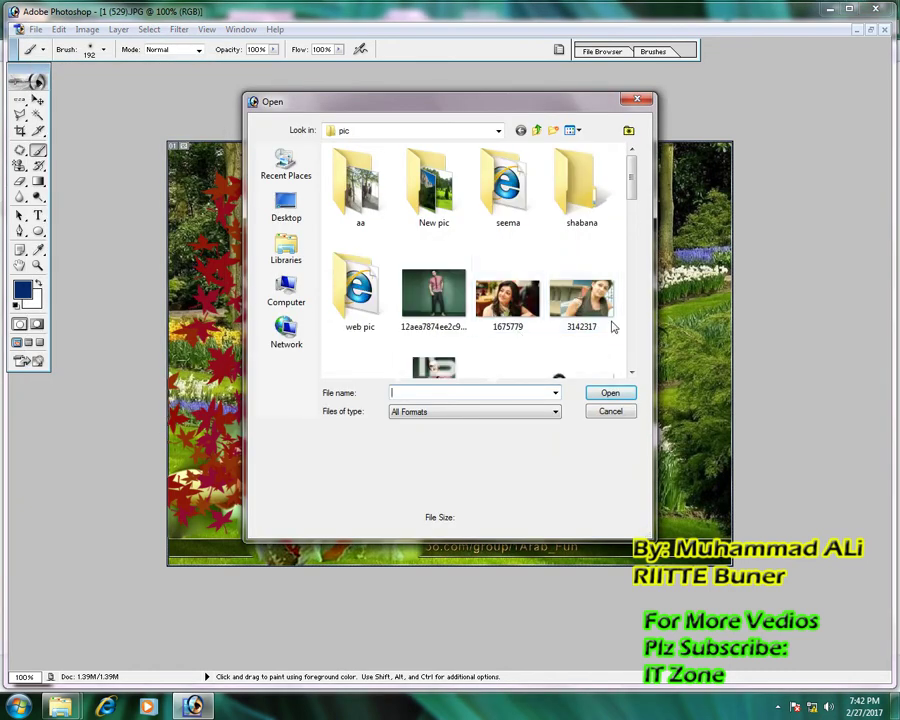
pyautogui.click(631, 373)
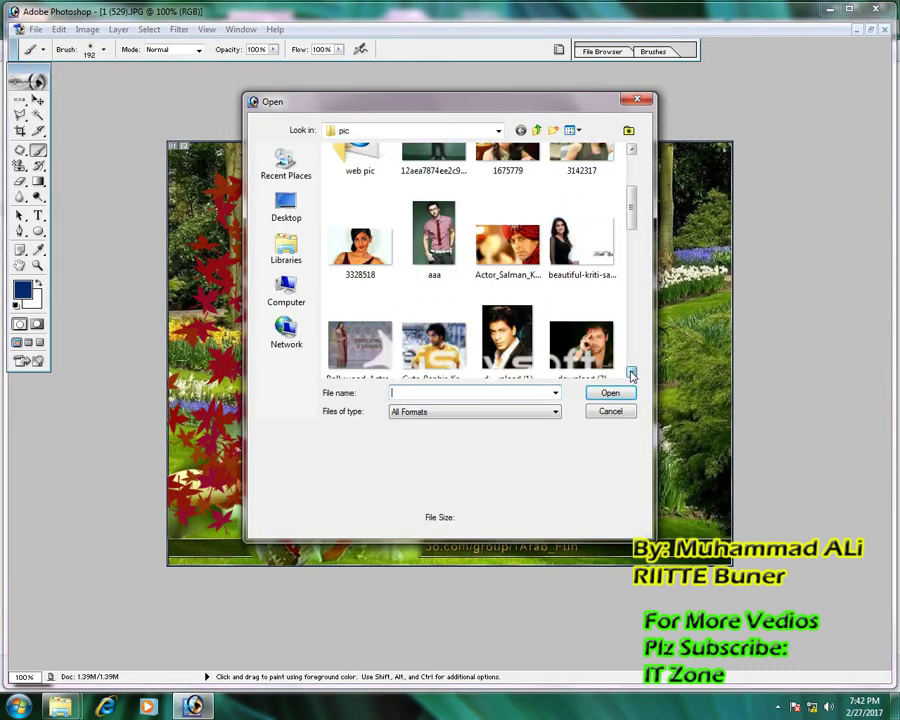
pyautogui.click(631, 373)
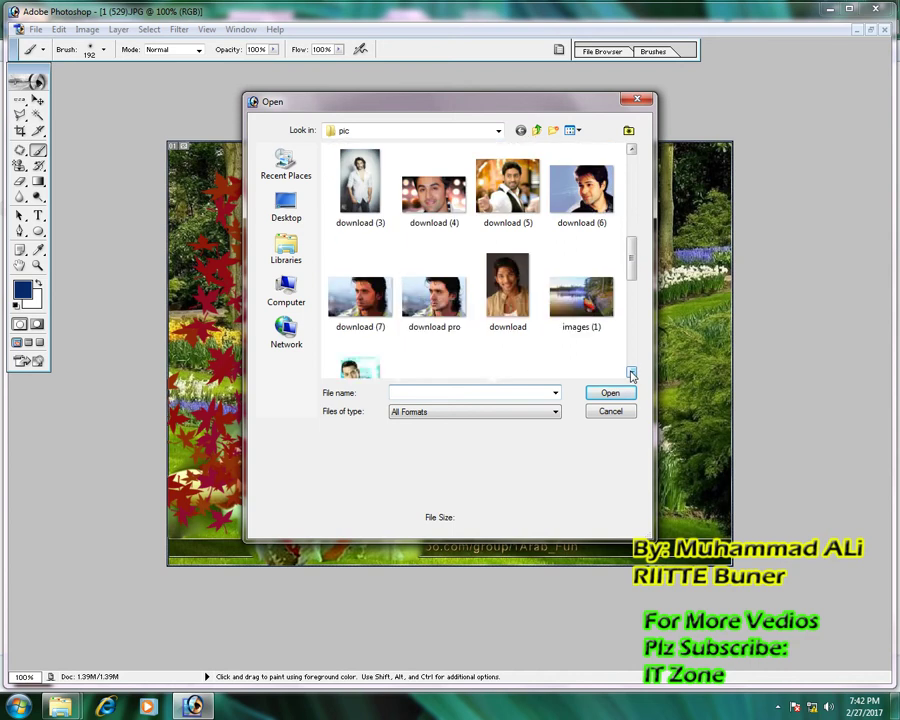
pyautogui.click(631, 373)
pyautogui.click(631, 373)
pyautogui.click(631, 373)
pyautogui.click(631, 373)
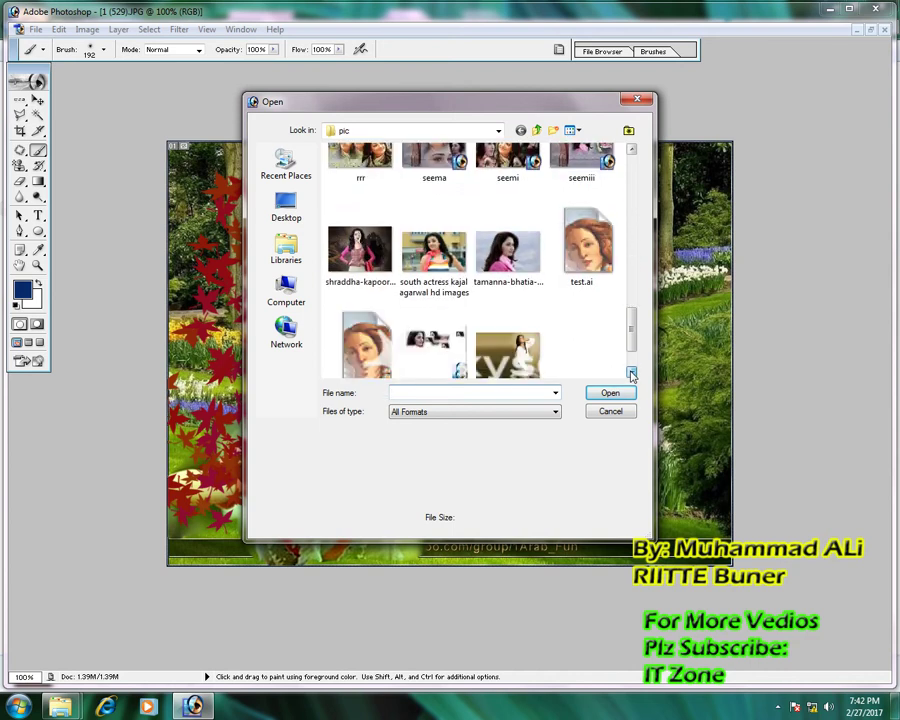
pyautogui.click(631, 373)
pyautogui.click(609, 392)
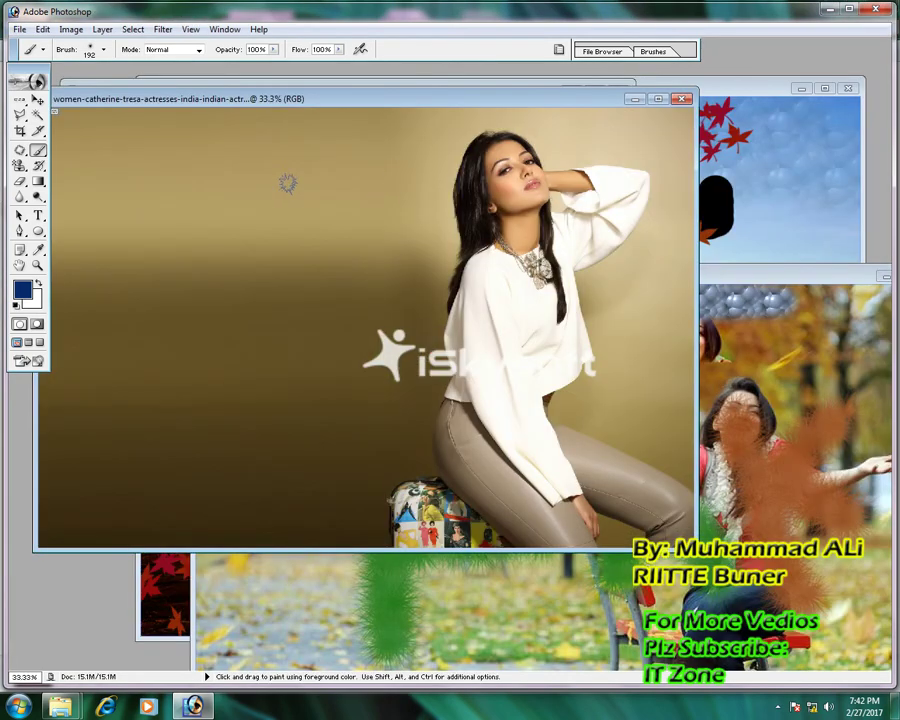
# - Stamp a small and an 1100-size dark blue starburst on the background, then start picking red
pyautogui.click(287, 182)
pyautogui.press(']')
pyautogui.press(']')
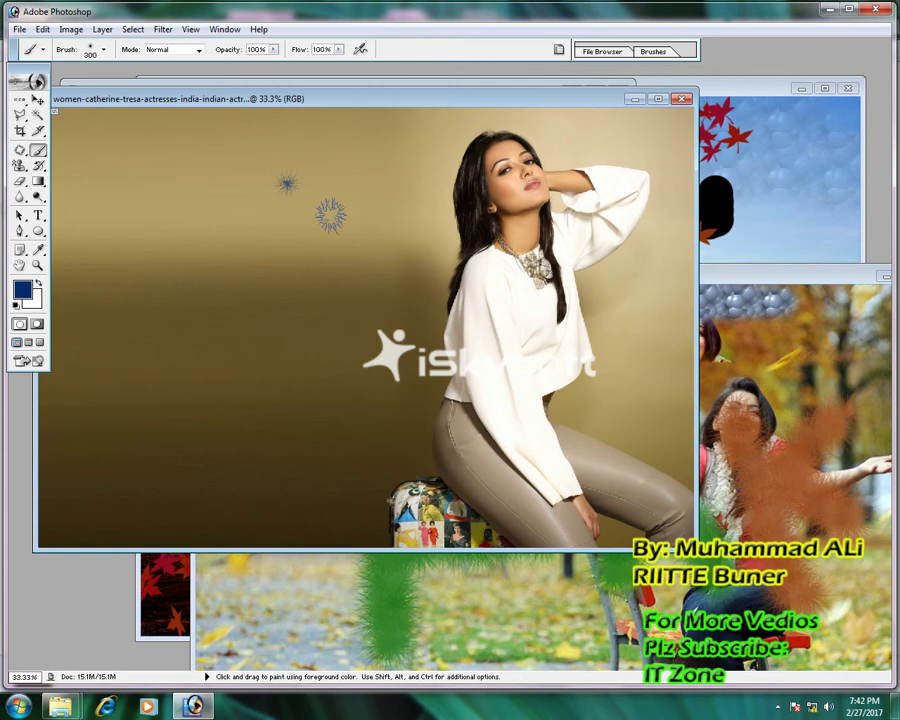
pyautogui.press(']')
pyautogui.press(']')
pyautogui.press(']')
pyautogui.press(']')
pyautogui.press(']')
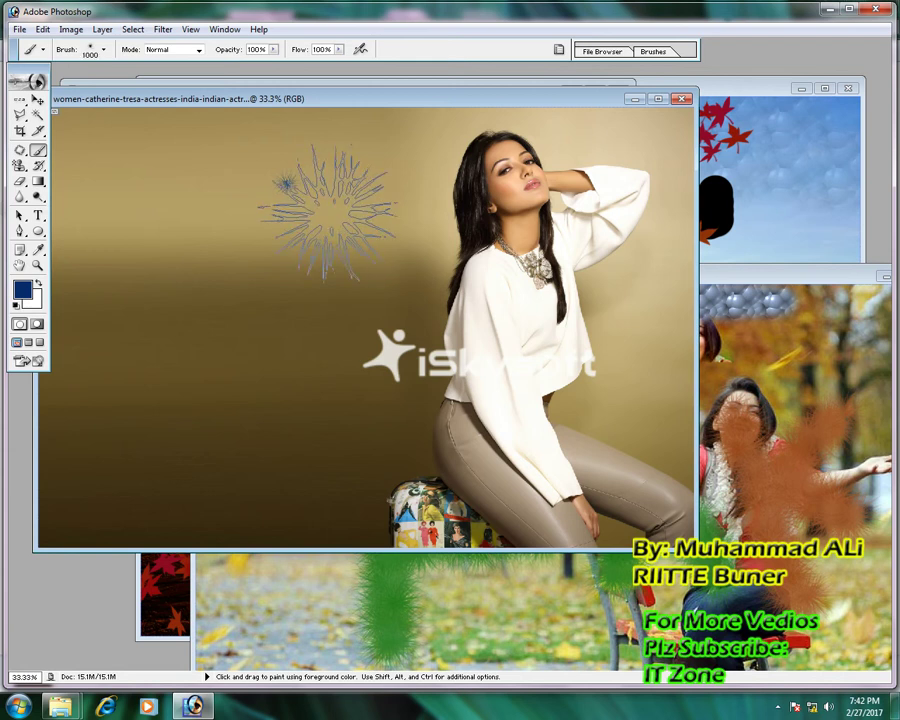
pyautogui.press(']')
pyautogui.press(']')
pyautogui.press(']')
pyautogui.press(']')
pyautogui.click(266, 333)
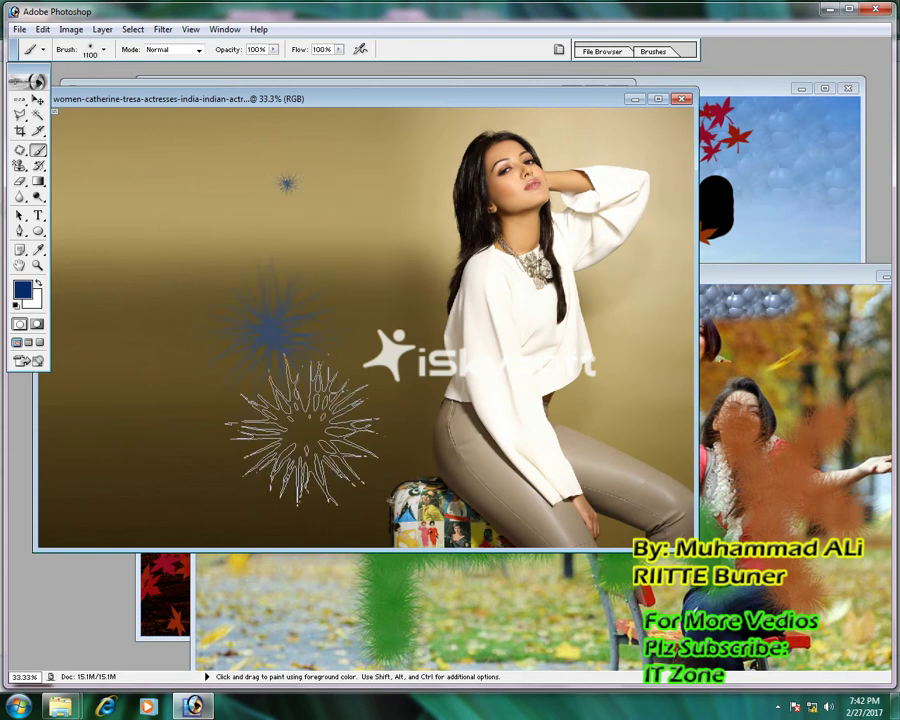
pyautogui.click(22, 289)
pyautogui.click(482, 446)
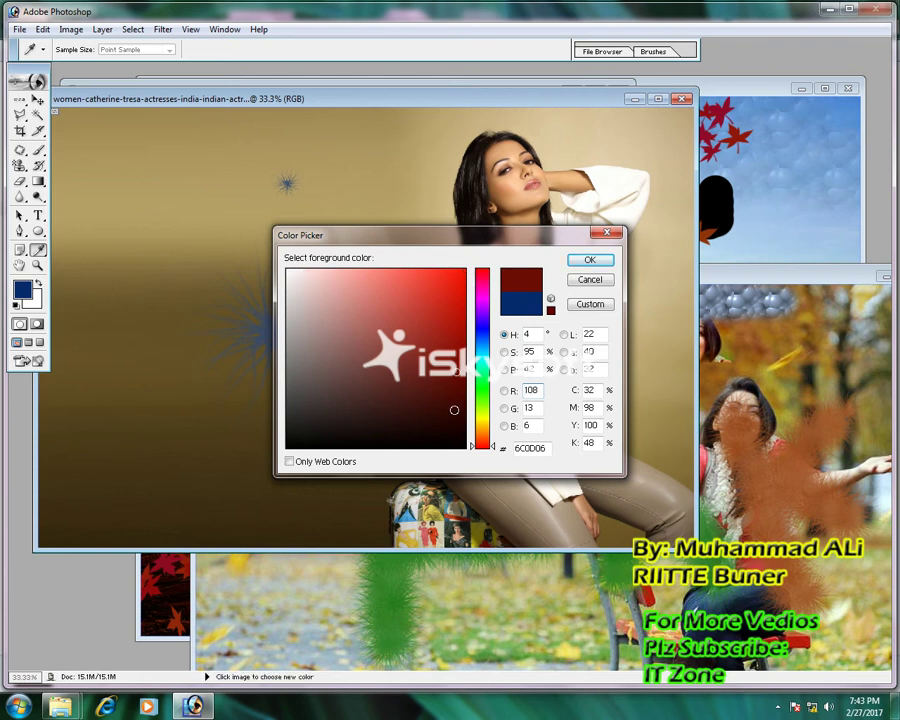
# - Accept dark red and stamp two large red starbursts across the upper background
pyautogui.click(590, 260)
pyautogui.click(370, 195)
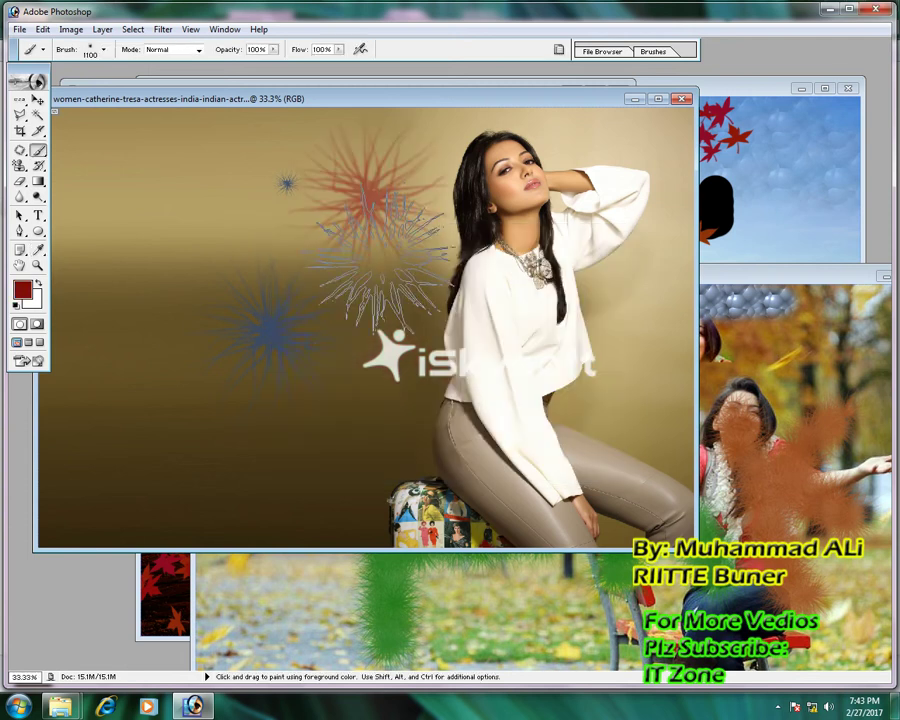
pyautogui.click(170, 195)
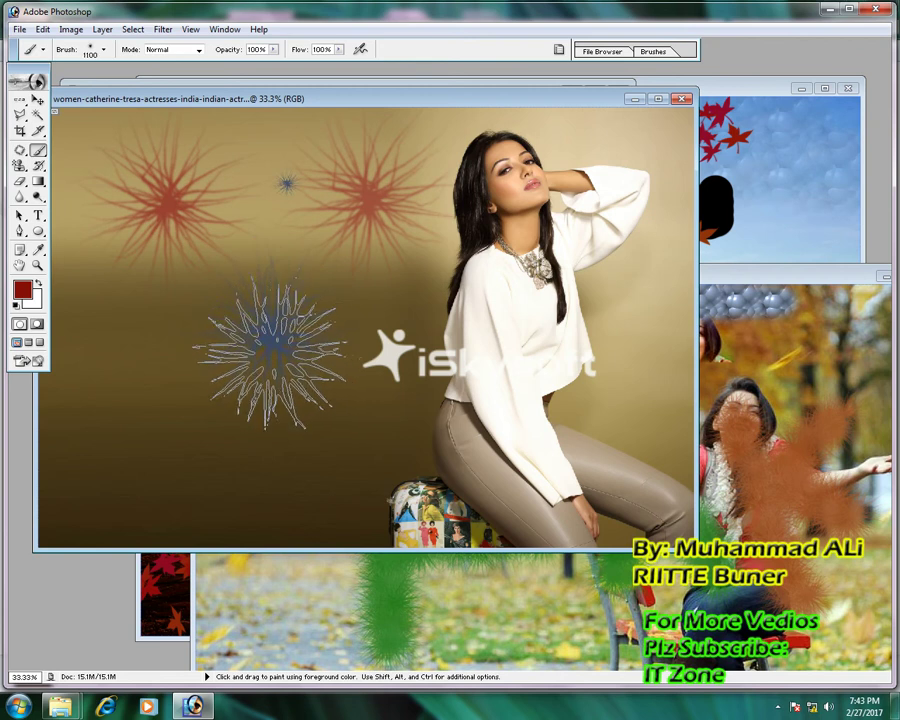
# - Dot small red stars over the white sweater, plus one larger 250-size star
pyautogui.press('[')
pyautogui.press('[')
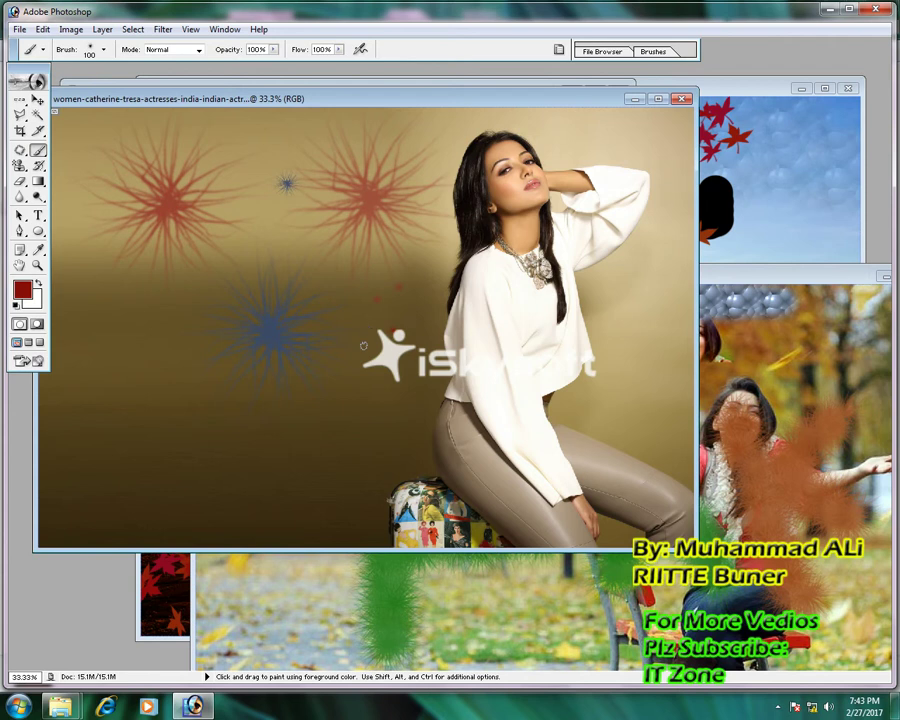
pyautogui.moveTo(491, 296); pyautogui.dragTo(506, 326)
pyautogui.click(521, 316)
pyautogui.click(540, 346)
pyautogui.click(485, 366)
pyautogui.click(534, 378)
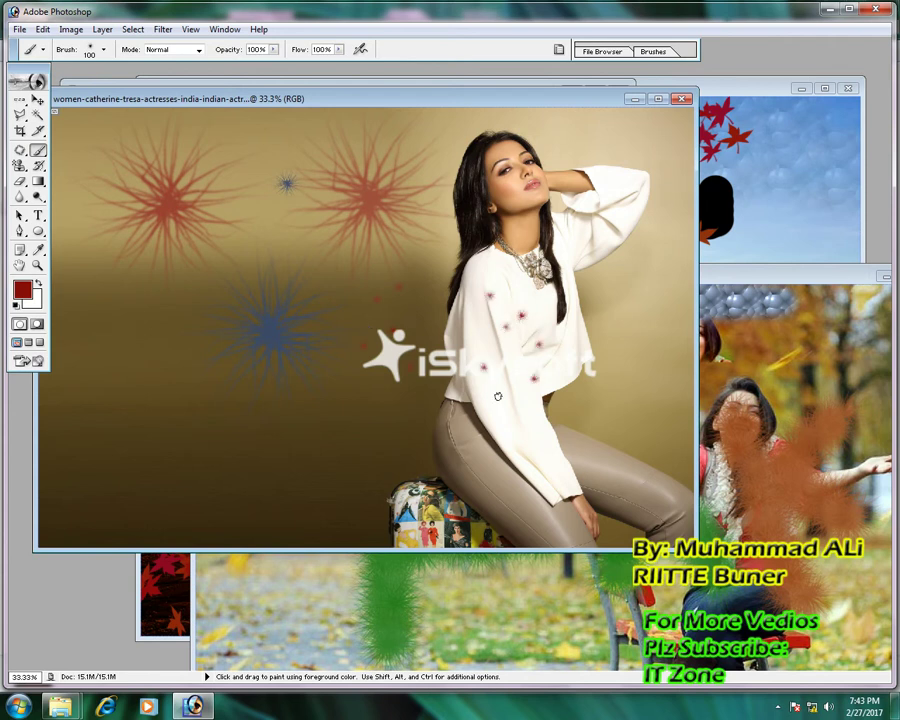
pyautogui.click(497, 396)
pyautogui.press(']')
pyautogui.press(']')
pyautogui.press(']')
pyautogui.click(513, 361)
# - Switch to a light green and stamp three green starbursts on the sweater
pyautogui.click(22, 289)
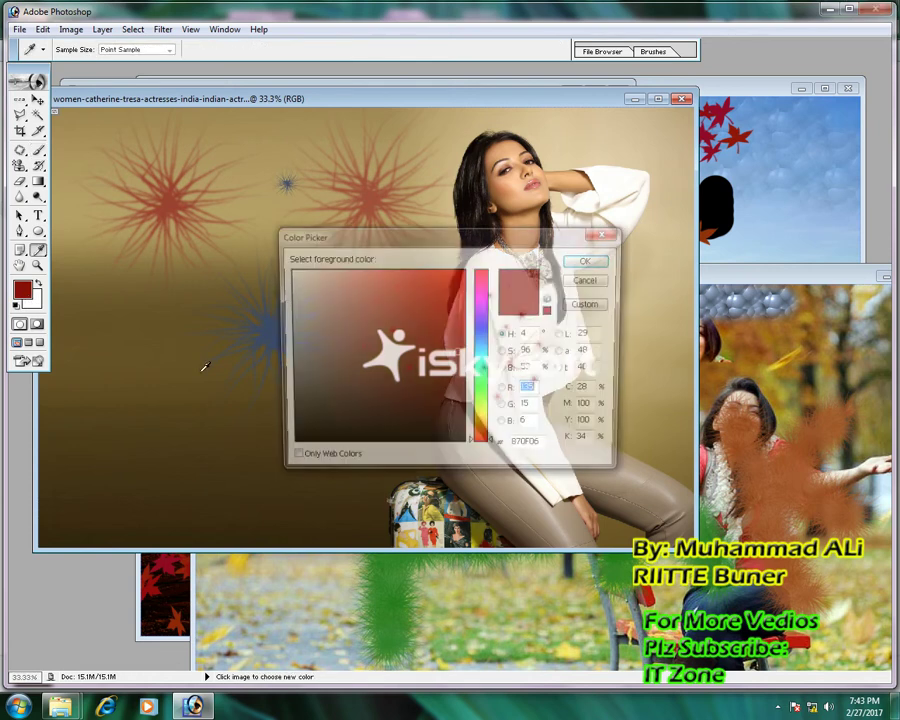
pyautogui.click(482, 386)
pyautogui.click(428, 340)
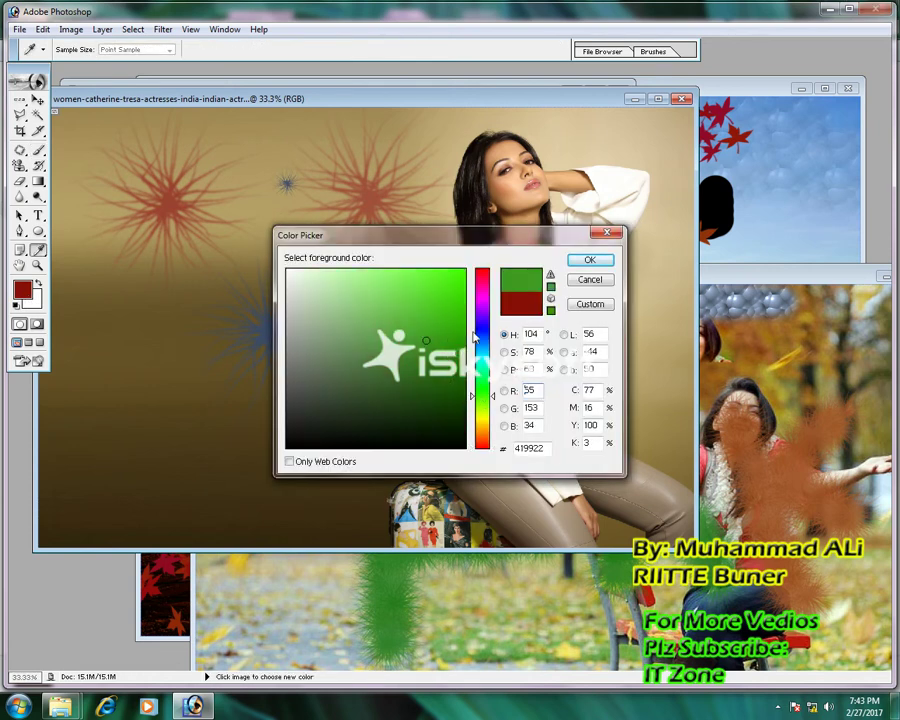
pyautogui.click(589, 260)
pyautogui.click(570, 240)
pyautogui.click(563, 330)
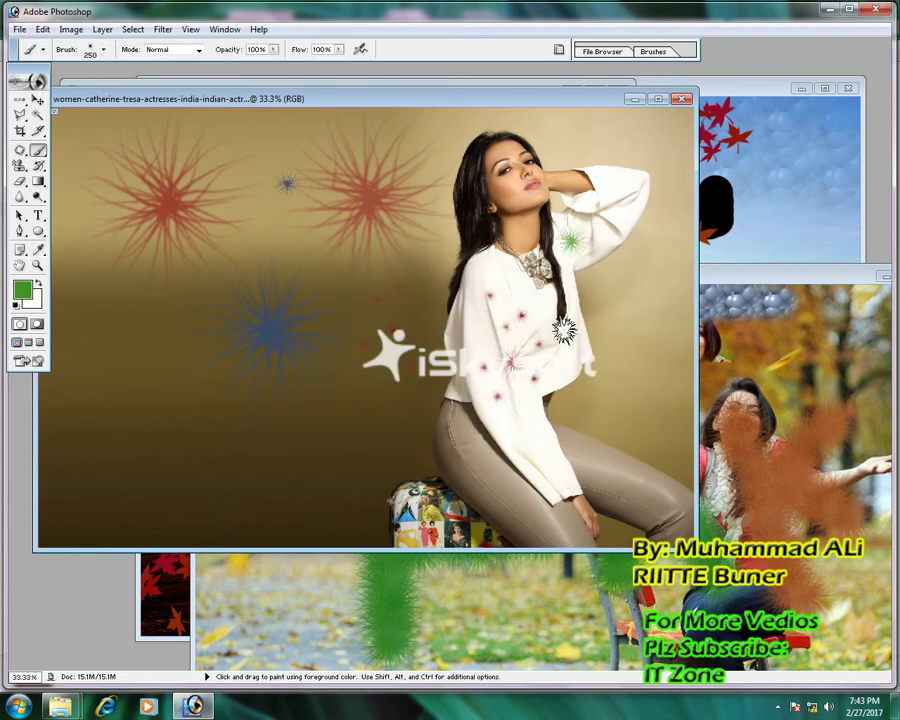
pyautogui.click(496, 266)
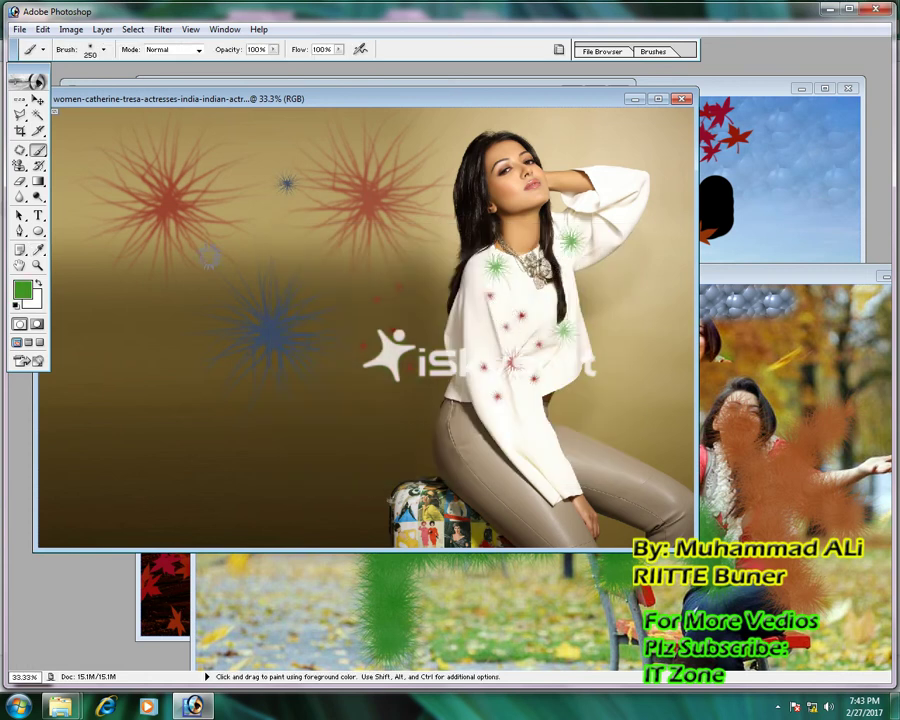
# - Zoom in on the sweater and return to the Brush tool
pyautogui.click(37, 265)
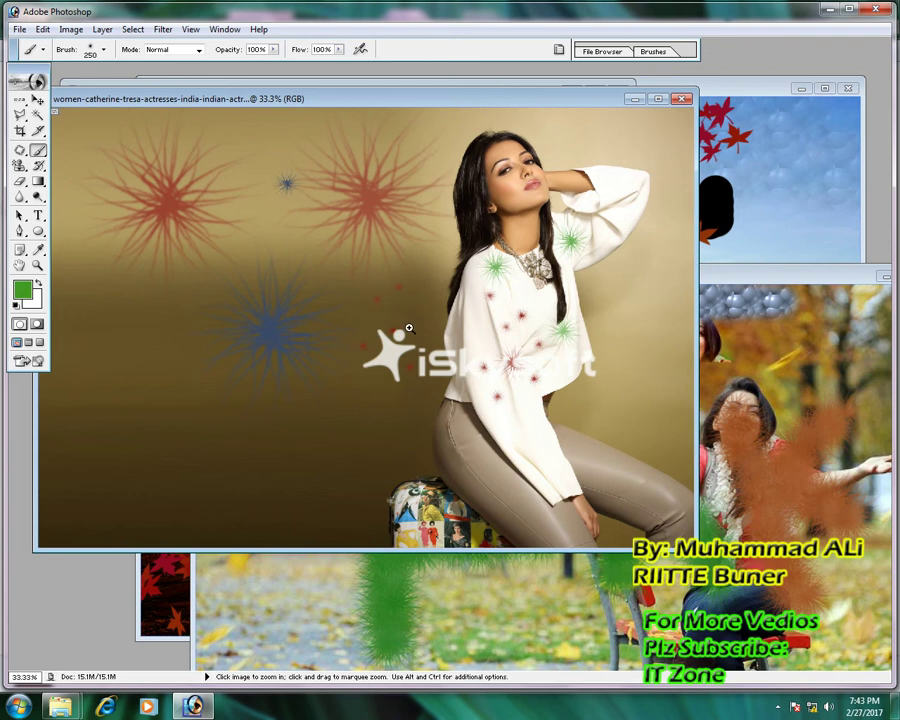
pyautogui.moveTo(225, 161); pyautogui.dragTo(622, 402)
pyautogui.click(502, 314)
pyautogui.press('b')
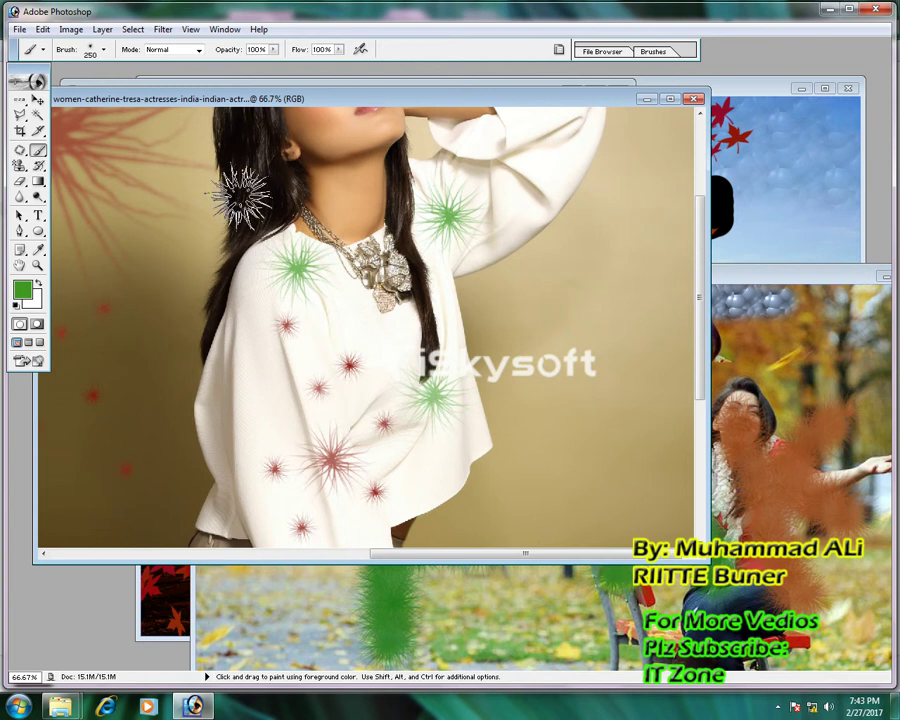
# - Keep the brush blending mode at Normal and lower its opacity to 16%
pyautogui.click(40, 152)
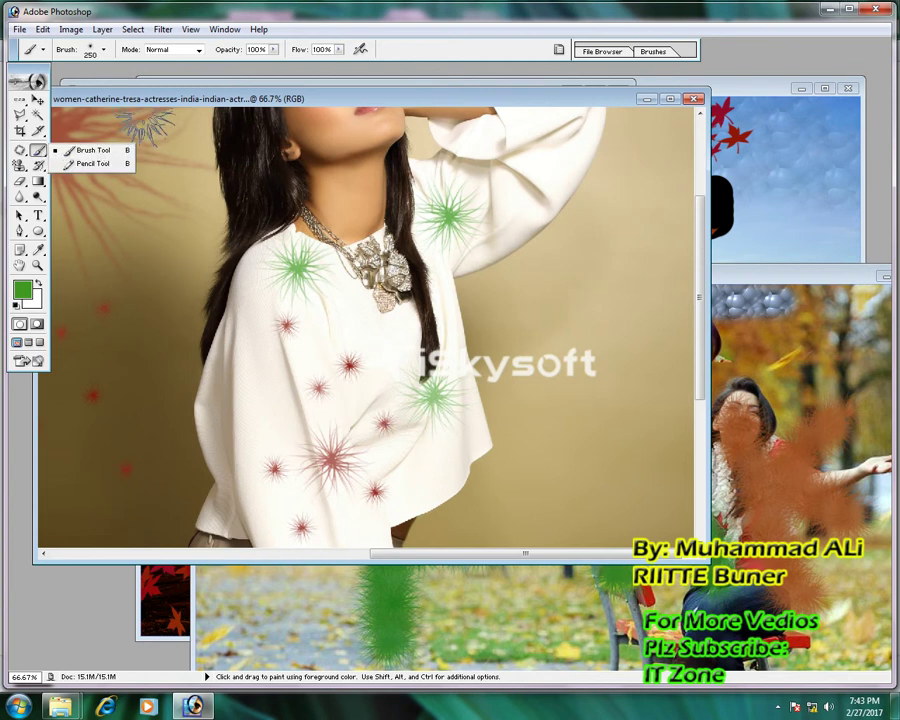
pyautogui.click(199, 49)
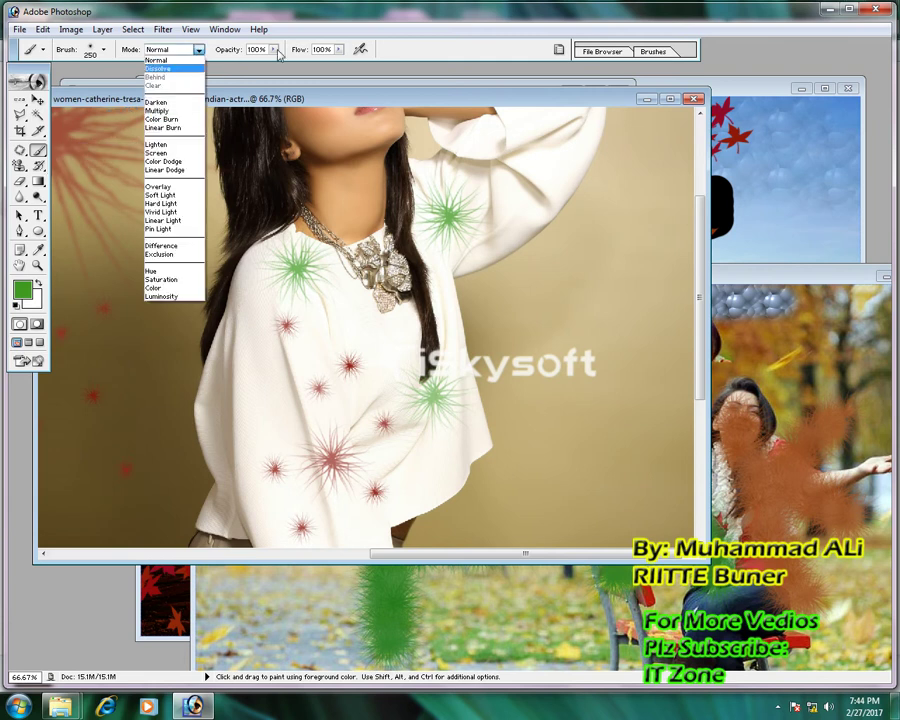
pyautogui.click(195, 36)
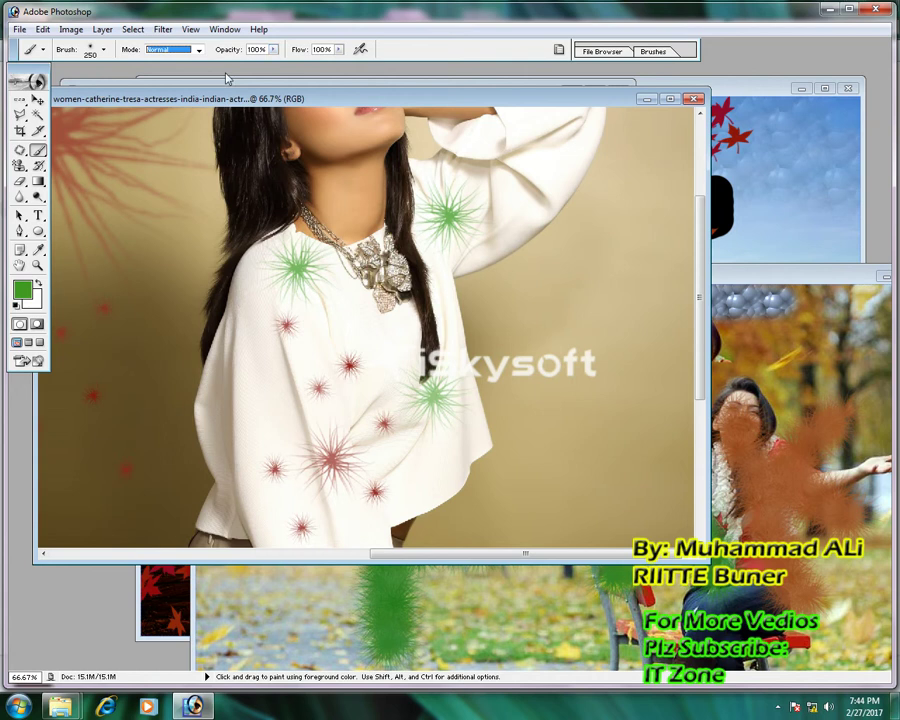
pyautogui.click(273, 49)
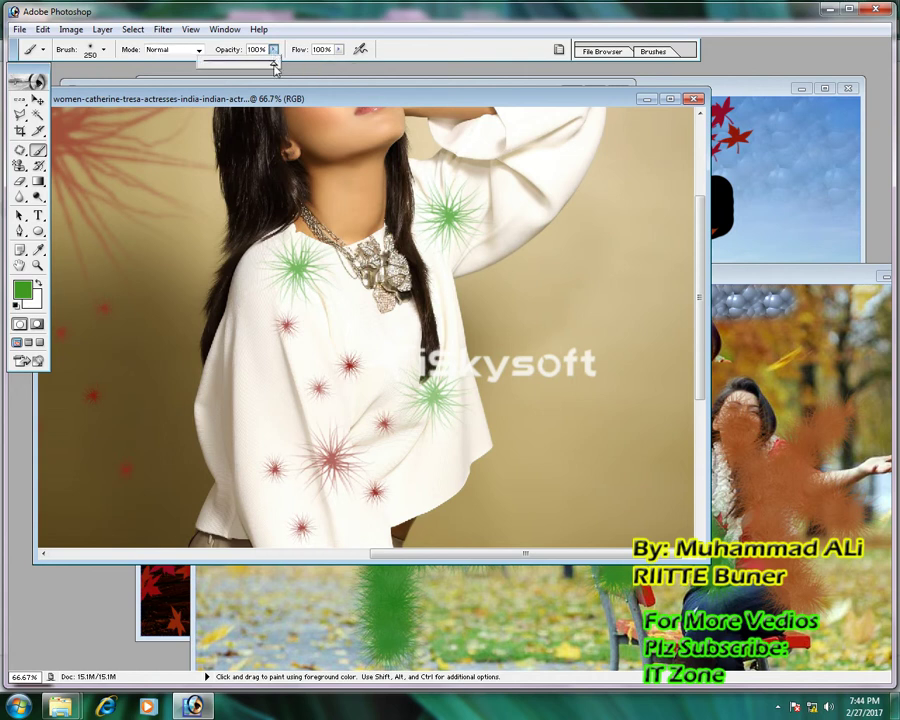
pyautogui.moveTo(275, 70); pyautogui.dragTo(215, 72)
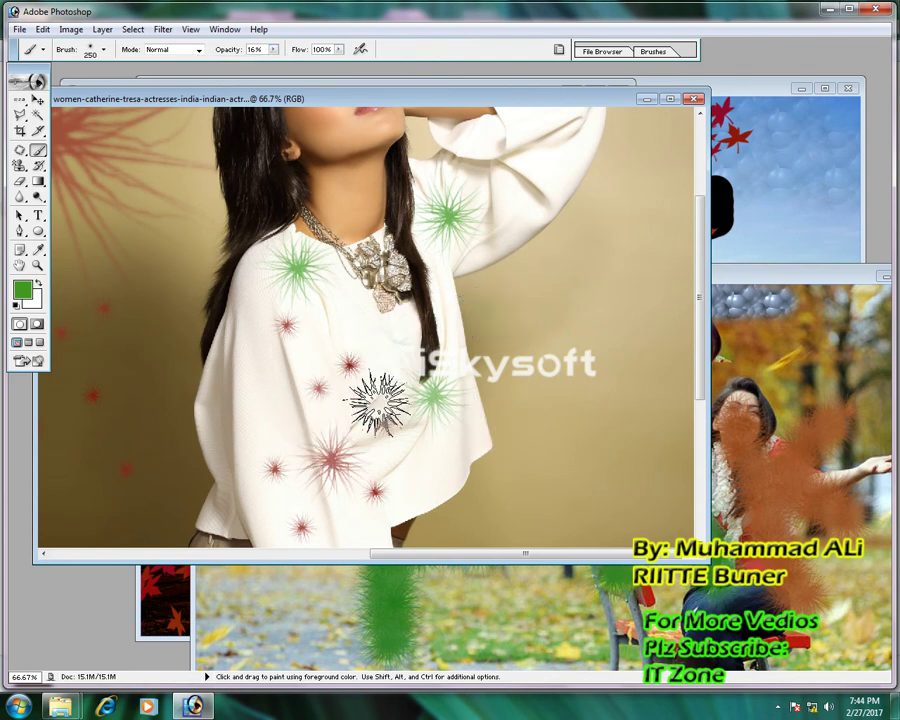
# - Zoom in to inspect the faint star beside the hair, then zoom back out
pyautogui.press('z')
pyautogui.moveTo(125, 161); pyautogui.dragTo(639, 506)
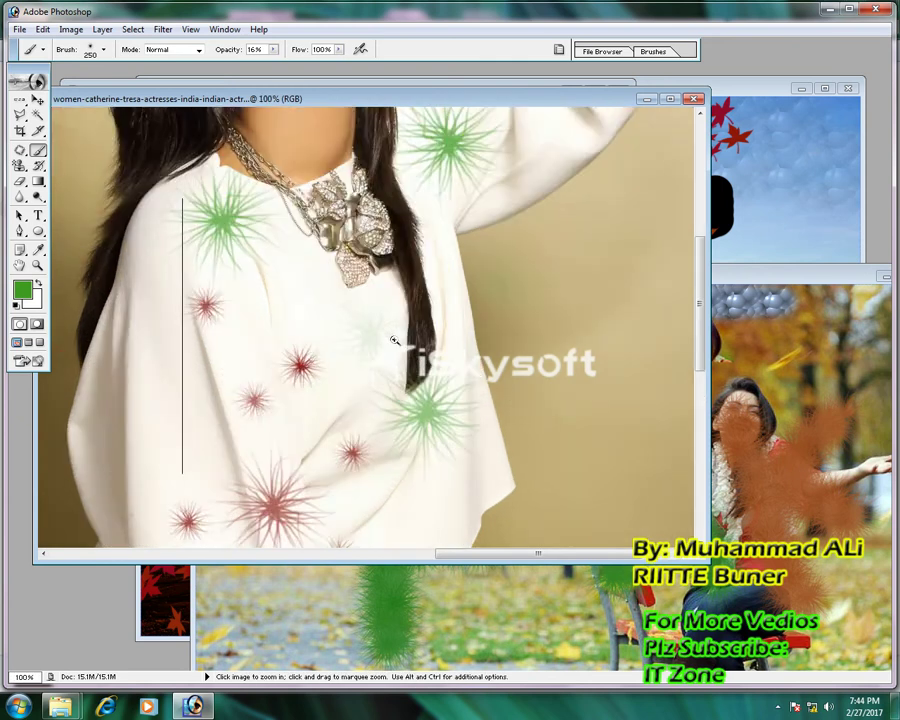
pyautogui.click(395, 330)
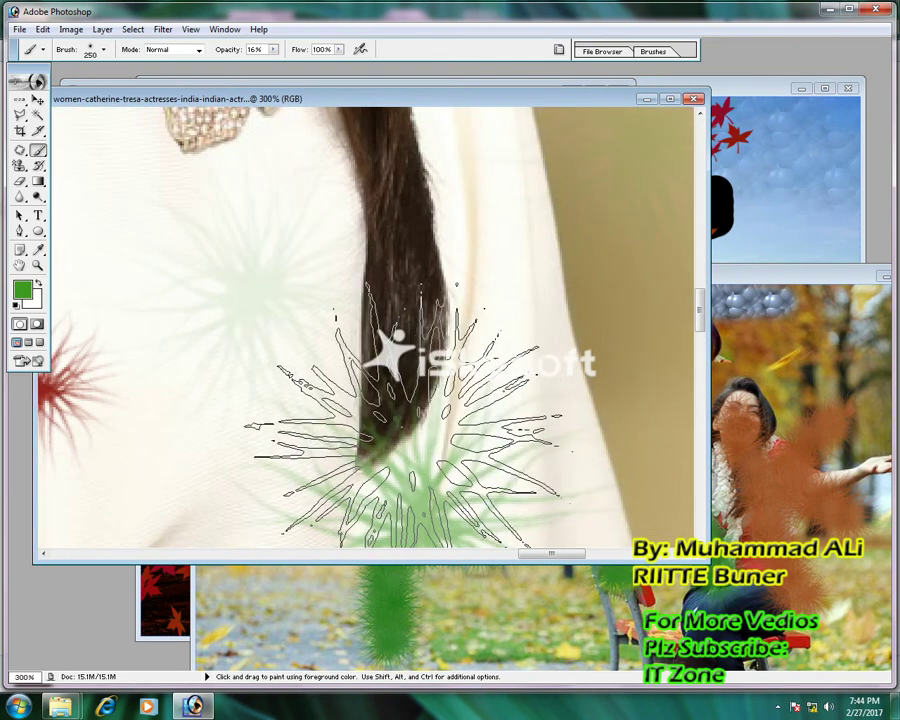
pyautogui.keyDown('alt'); pyautogui.click(428, 414); pyautogui.keyUp('alt')
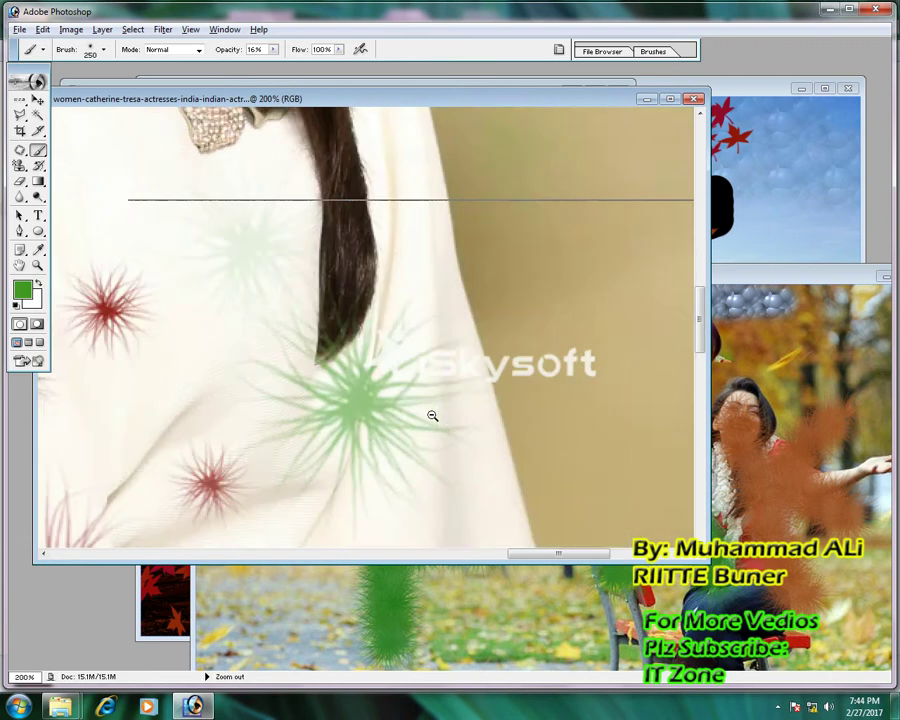
pyautogui.keyDown('alt'); pyautogui.click(428, 414); pyautogui.keyUp('alt')
pyautogui.keyDown('alt'); pyautogui.click(428, 414); pyautogui.keyUp('alt')
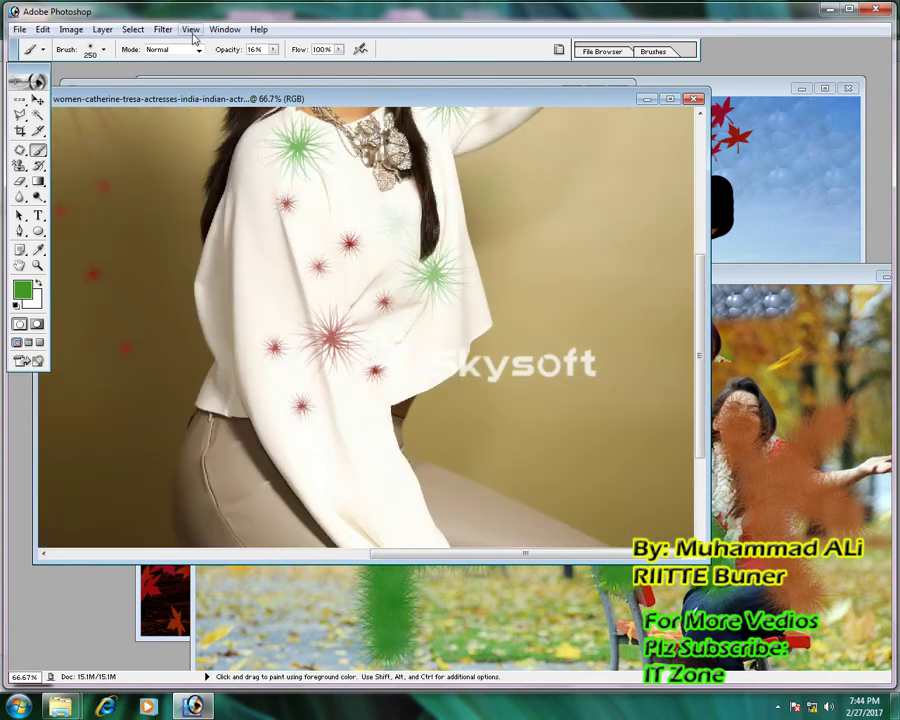
pyautogui.click(273, 50)
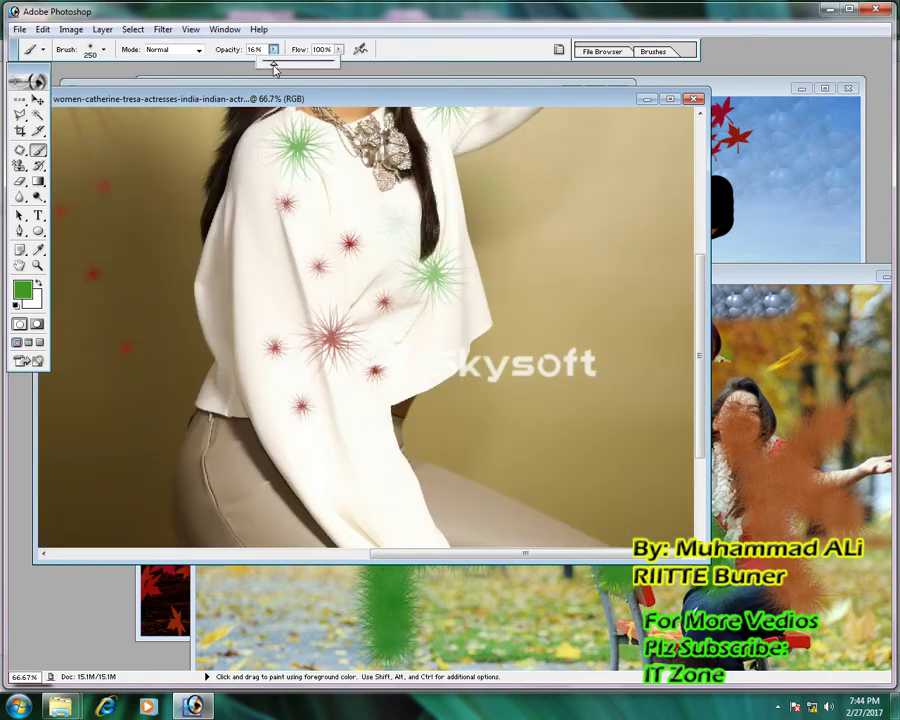
# - Stamp a 93%-opacity green starburst on the sleeve and brush a 3%-flow green haze
pyautogui.moveTo(275, 66); pyautogui.dragTo(328, 63)
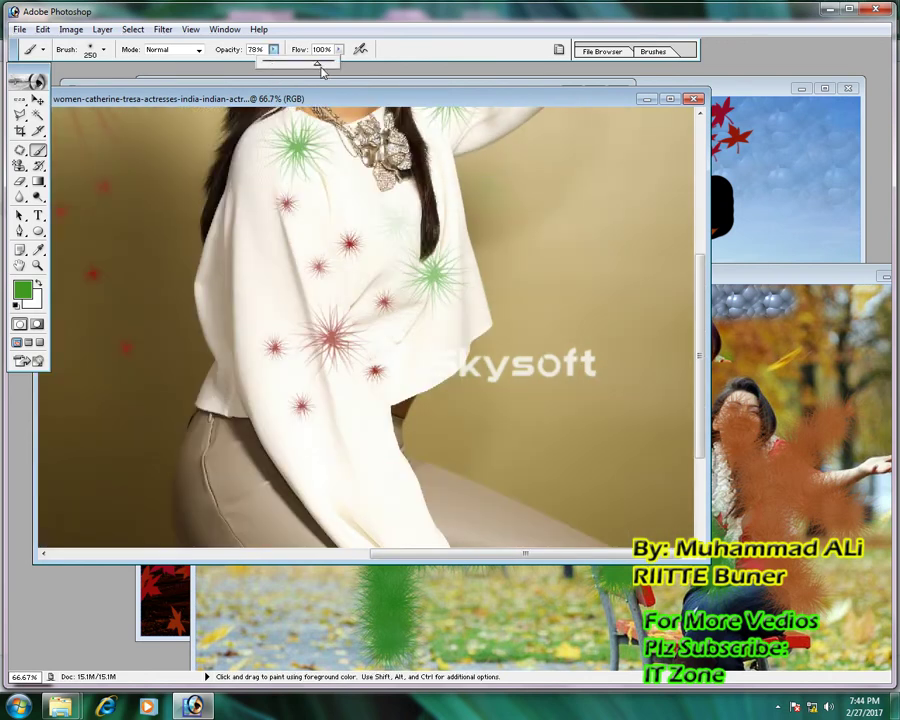
pyautogui.click(272, 283)
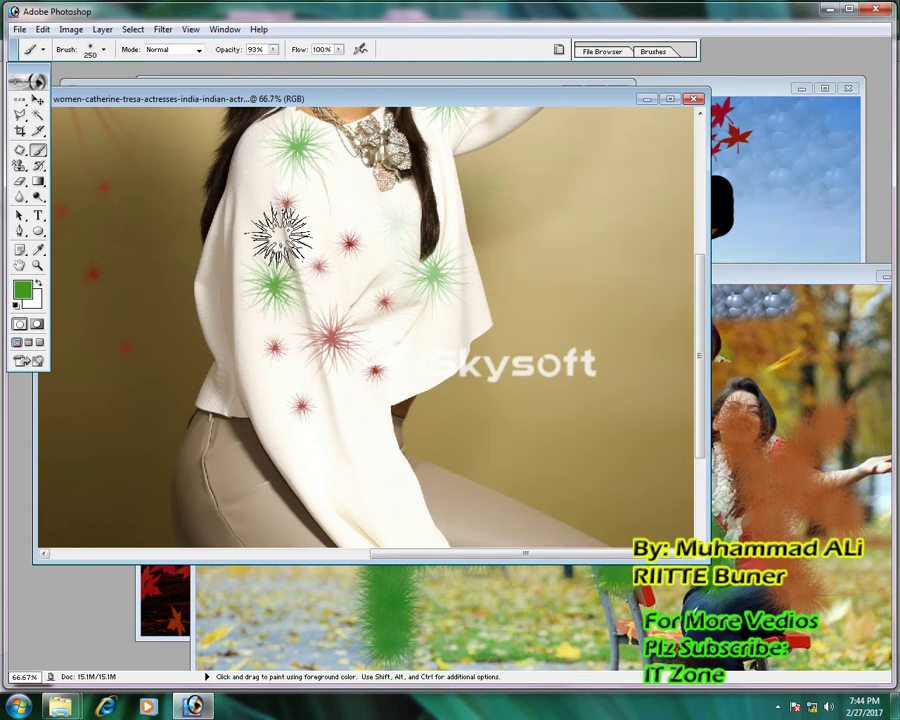
pyautogui.click(339, 56)
pyautogui.moveTo(340, 62); pyautogui.dragTo(271, 76)
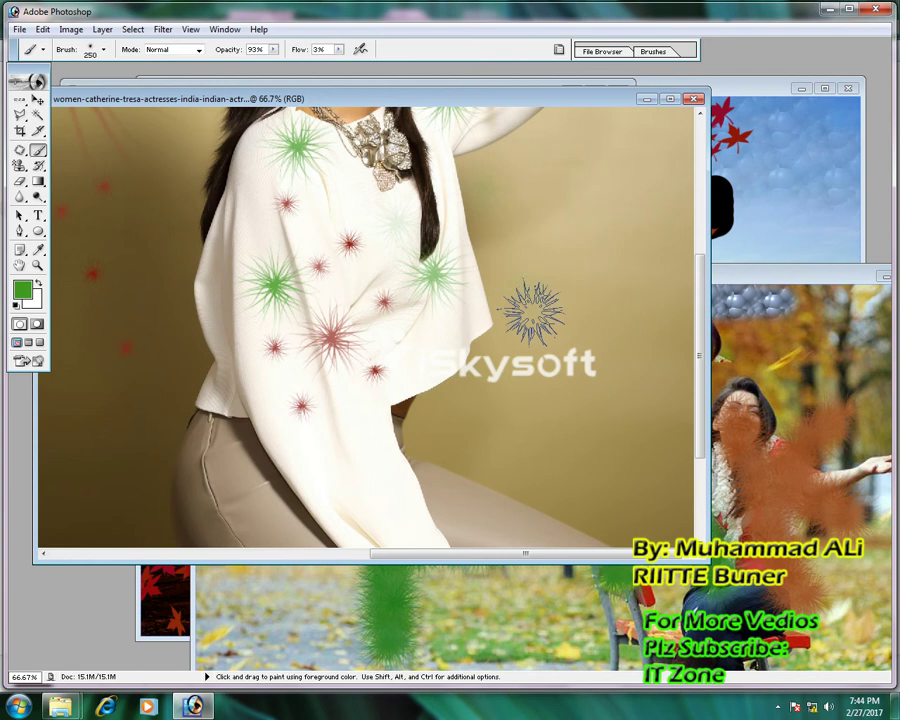
pyautogui.moveTo(505, 265)
pyautogui.mouseDown()
pyautogui.moveTo(537, 330)
pyautogui.moveTo(476, 296)
pyautogui.mouseUp()
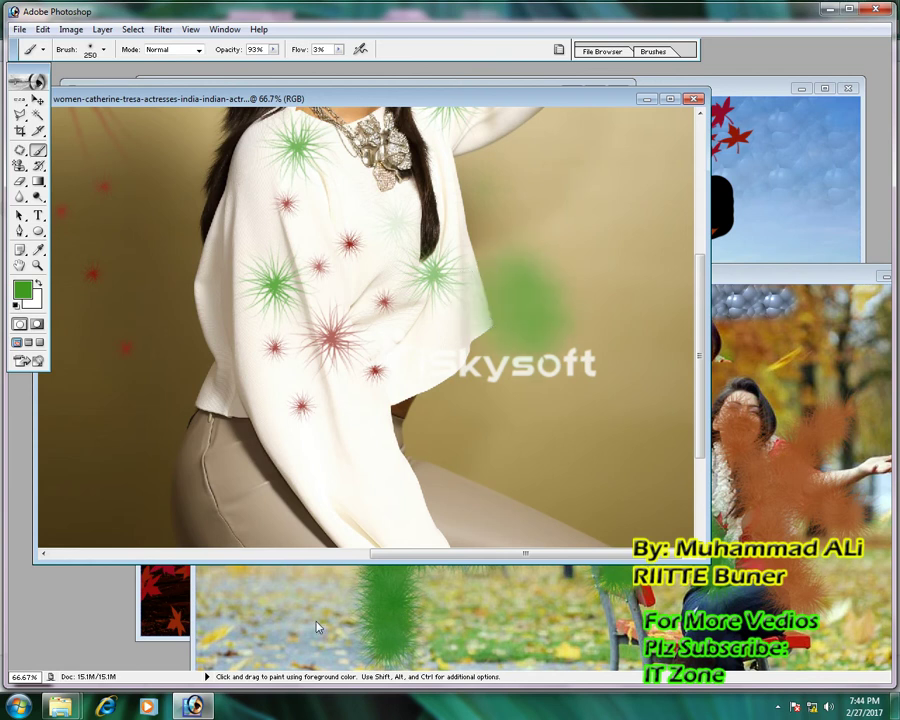